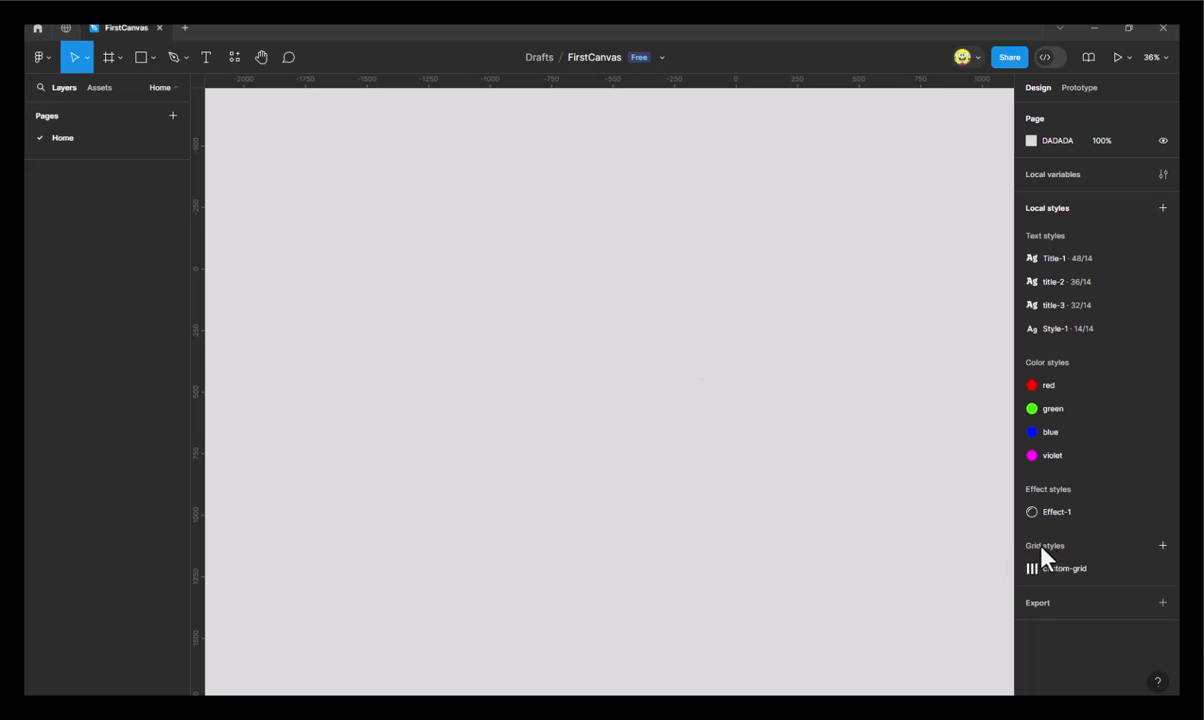
- Add a 1440×1024 Desktop - 1 frame and apply the custom-grid layout grid style
click(110, 60)
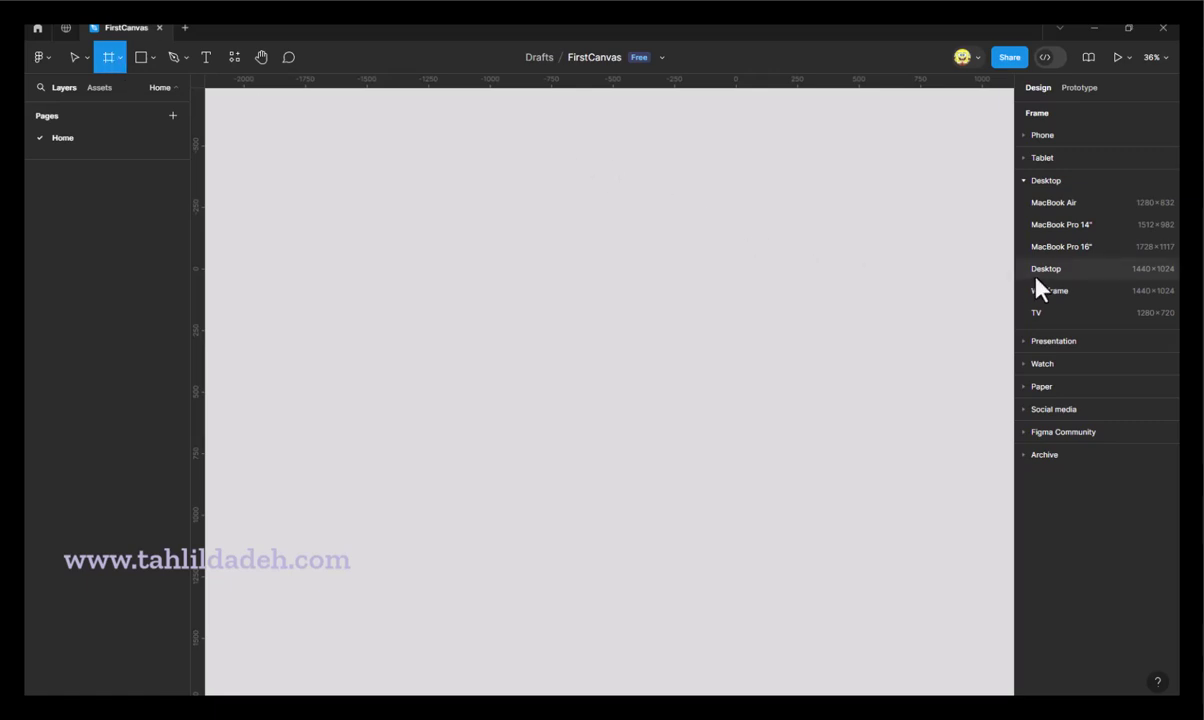
click(1000, 270)
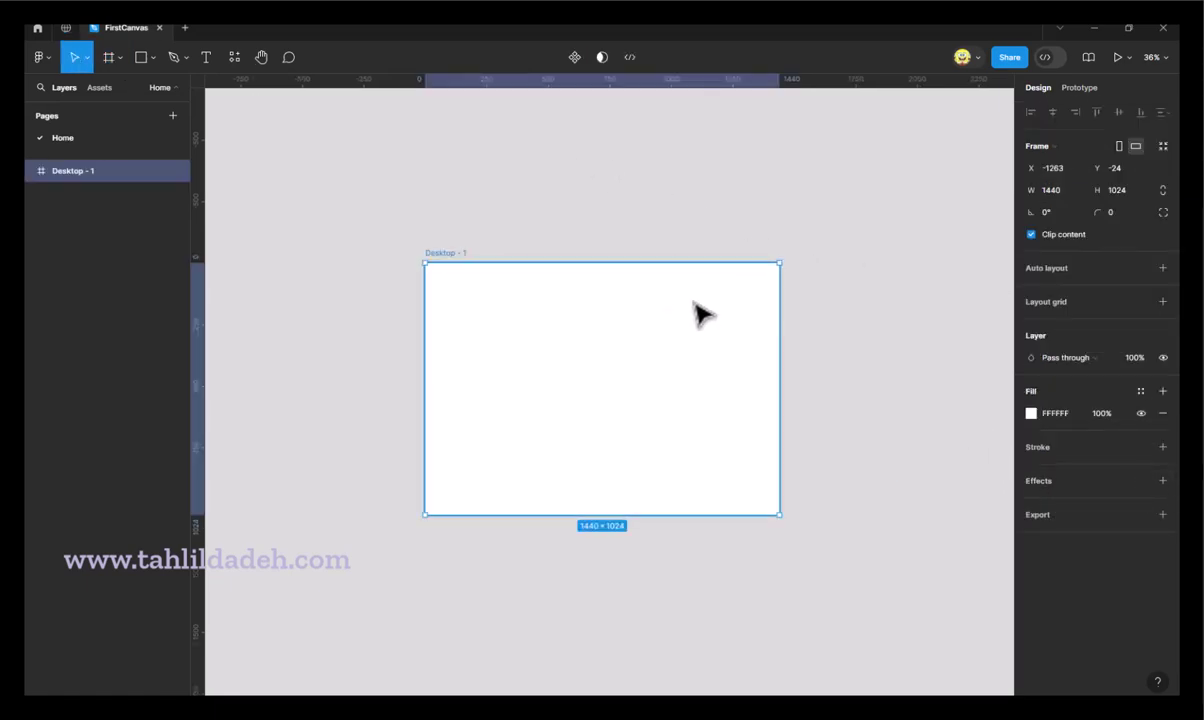
click(1141, 302)
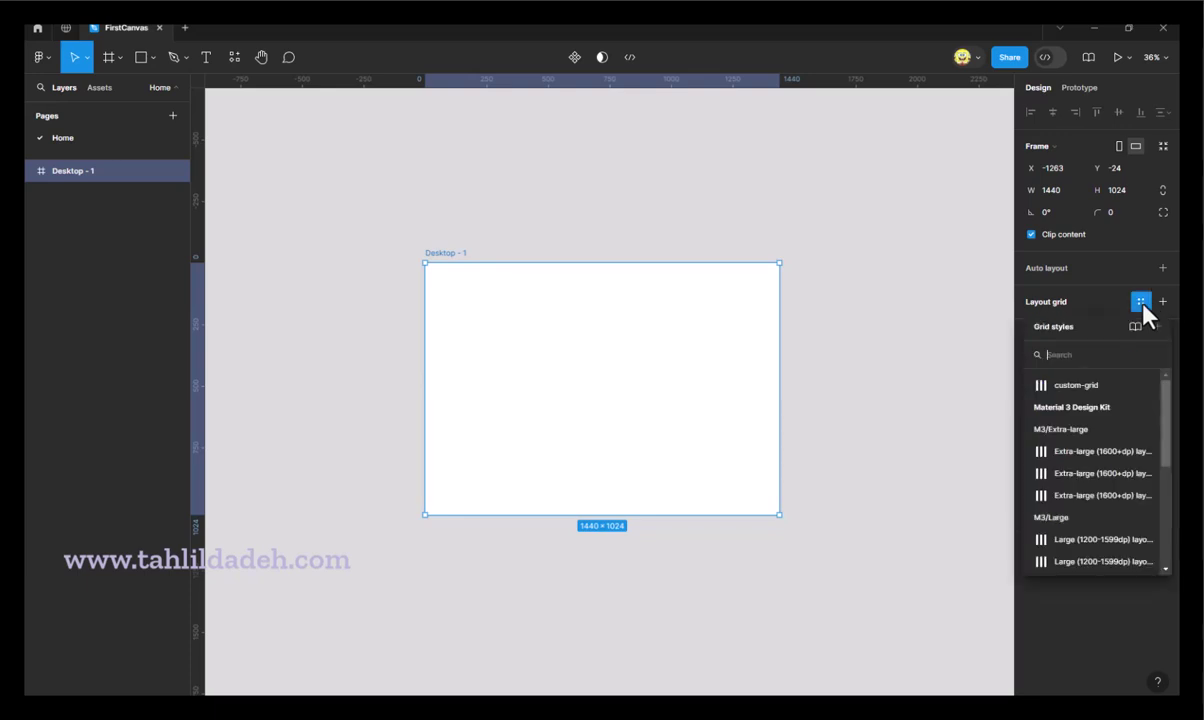
click(1076, 386)
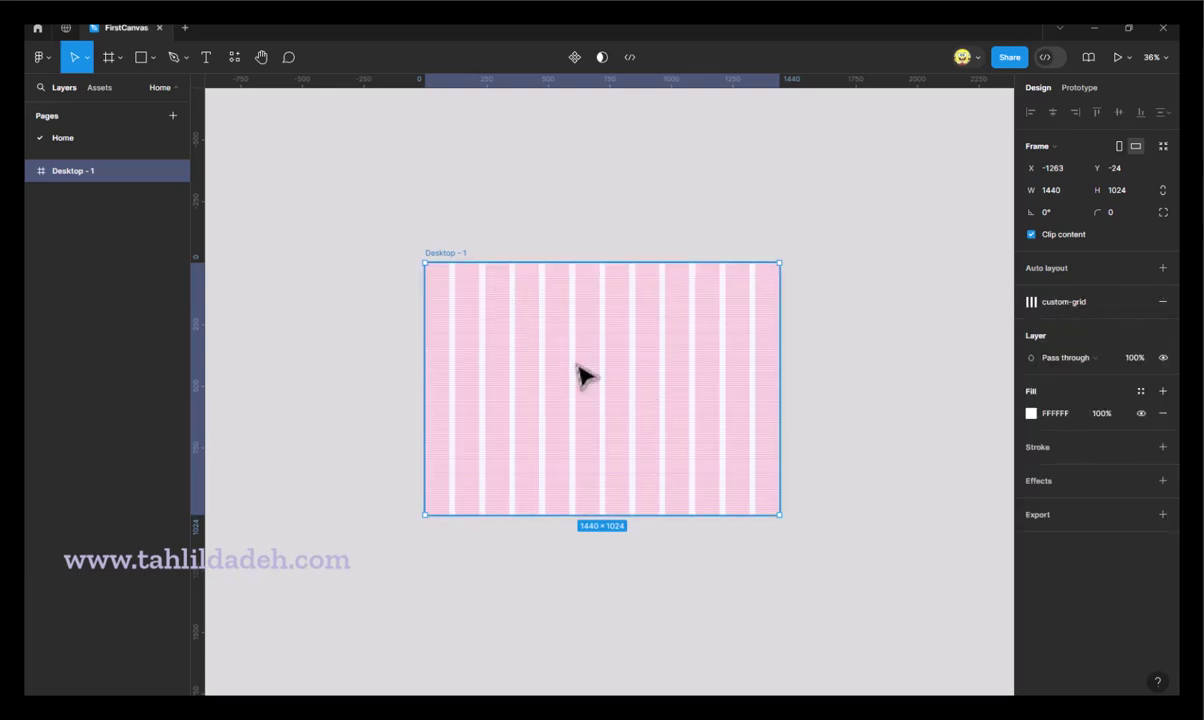
click(108, 57)
scroll(713, 330, up, 5)
scroll(713, 330, up, 5)
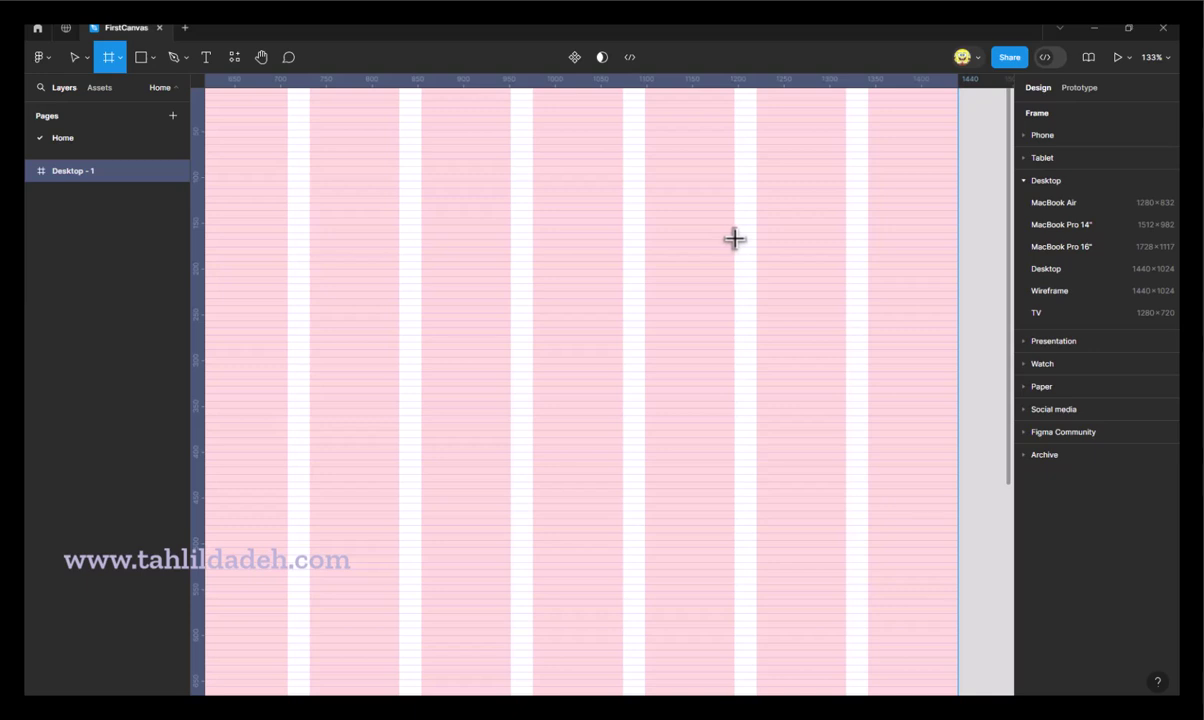
- Draw a 220×64 Frame 1 inside Desktop - 1 and fill it with the blue library colour style
drag(734, 239, 532, 297)
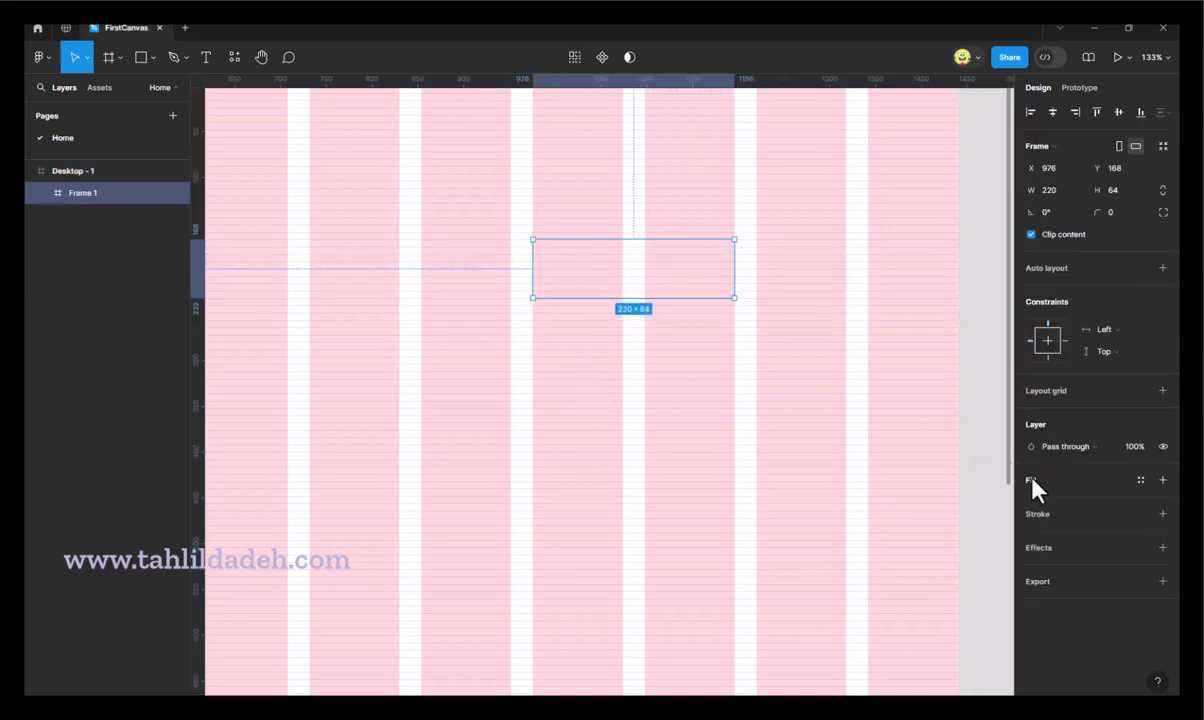
click(1032, 488)
click(1031, 502)
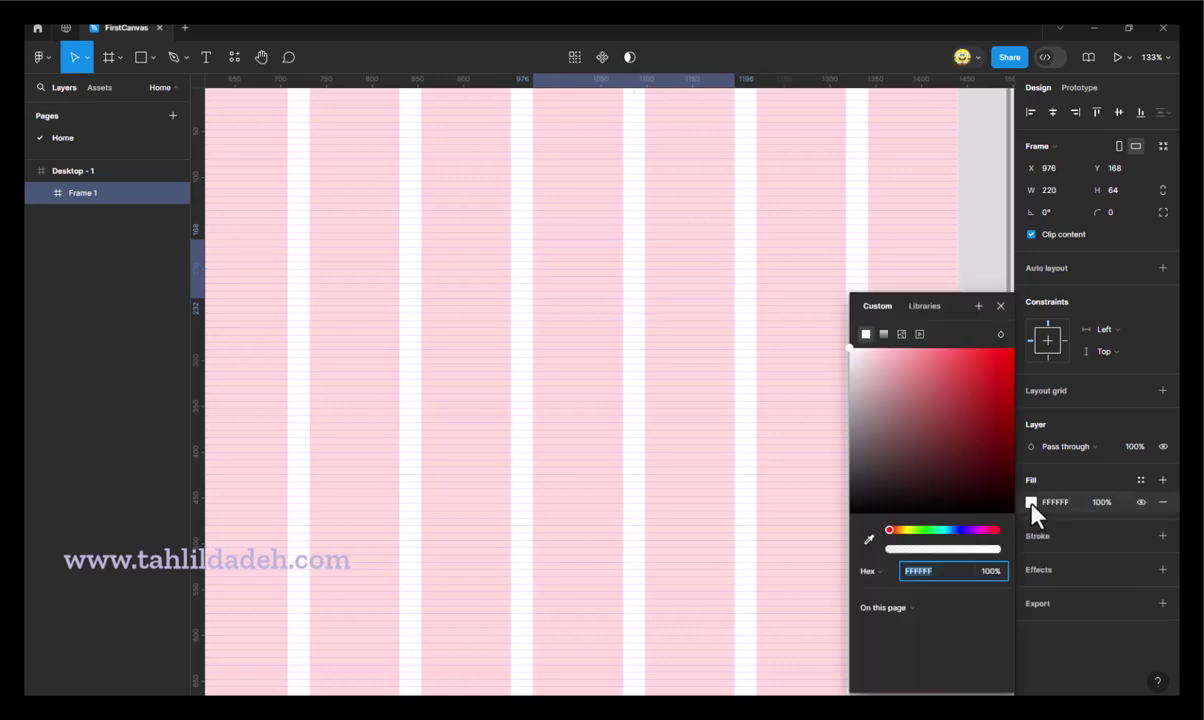
click(924, 306)
click(884, 438)
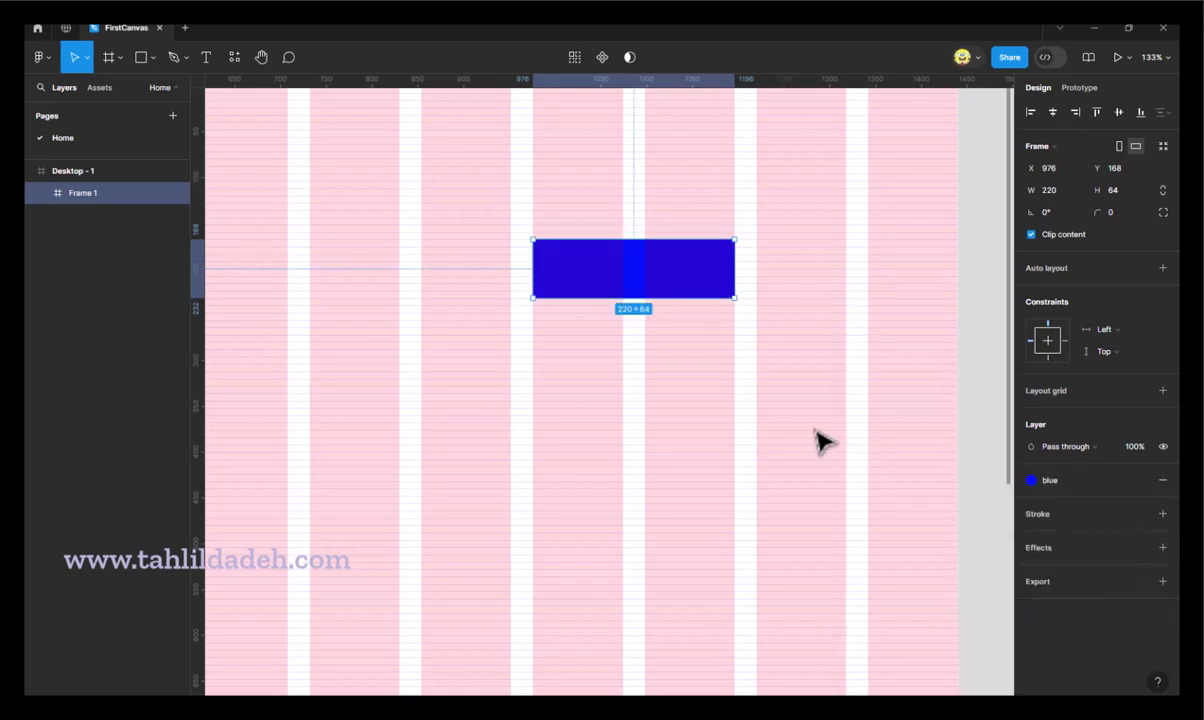
click(731, 398)
scroll(685, 370, down, 2)
scroll(682, 369, down, 5)
scroll(685, 368, down, 4)
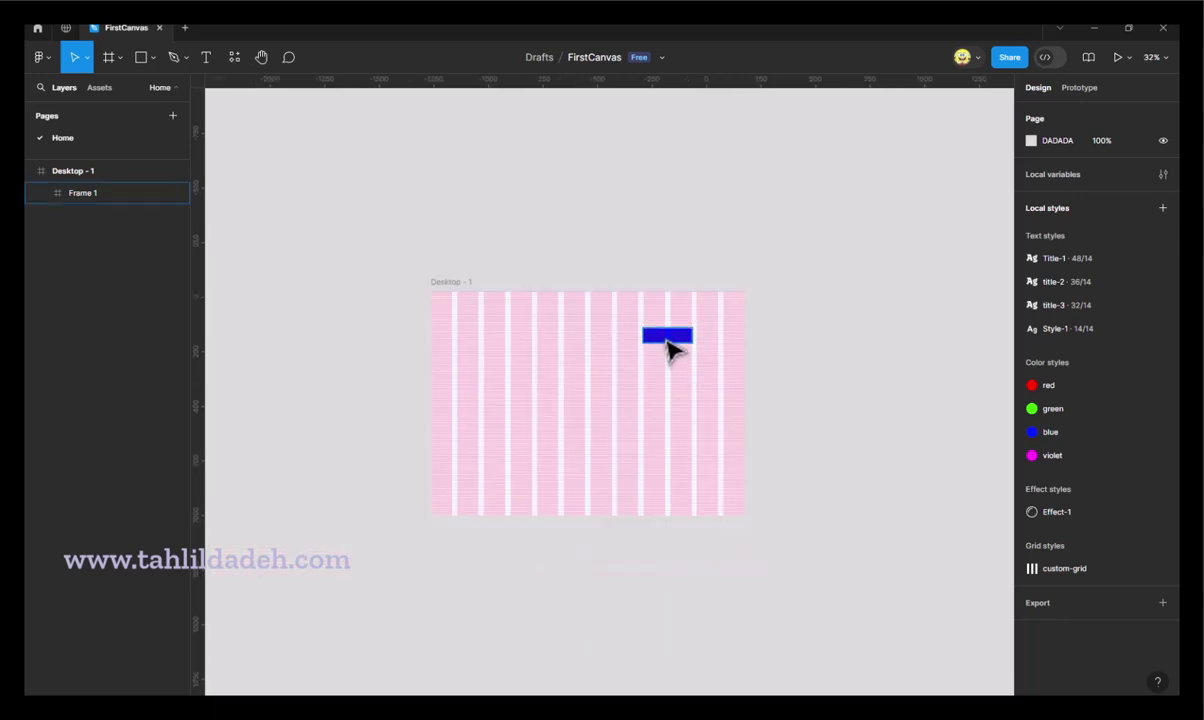
- Drag the blue Frame 1 down within Desktop - 1 to about Y 152
mouse_move(670, 348)
mouse_down()
mouse_move(545, 370)
mouse_move(691, 357)
mouse_move(672, 373)
mouse_move(669, 338)
mouse_move(673, 366)
mouse_up()
scroll(669, 338, up, 2)
scroll(670, 338, up, 4)
scroll(667, 329, up, 2)
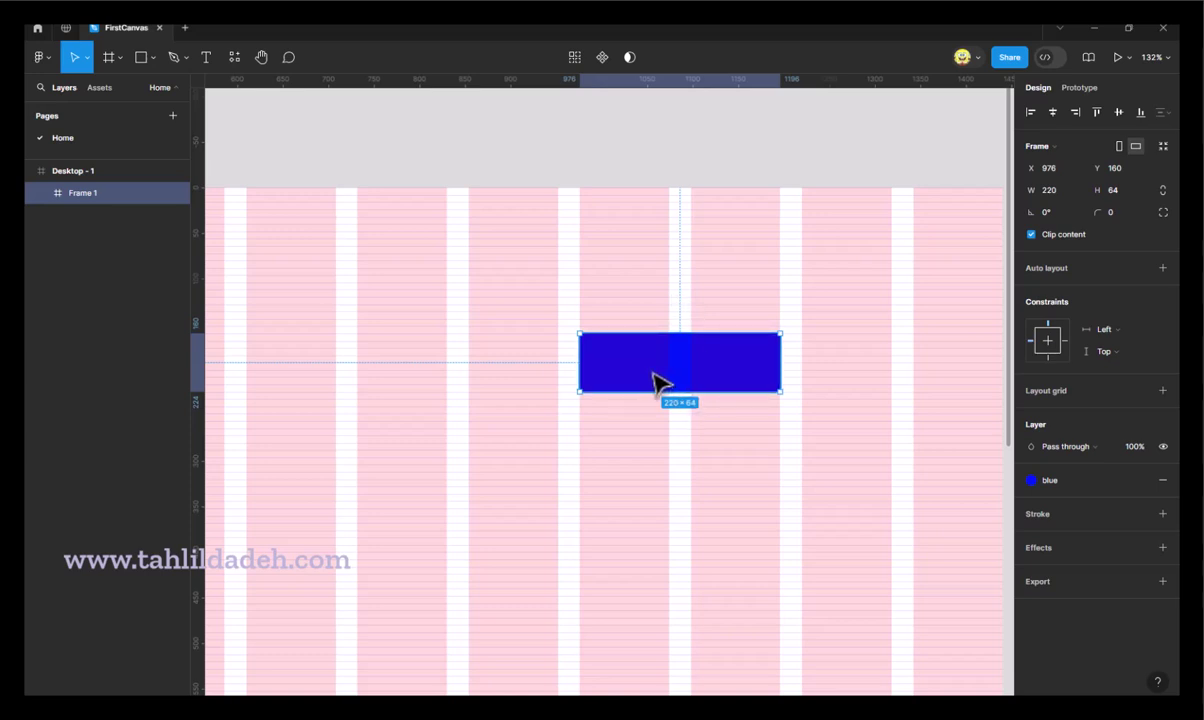
drag(662, 358, 656, 376)
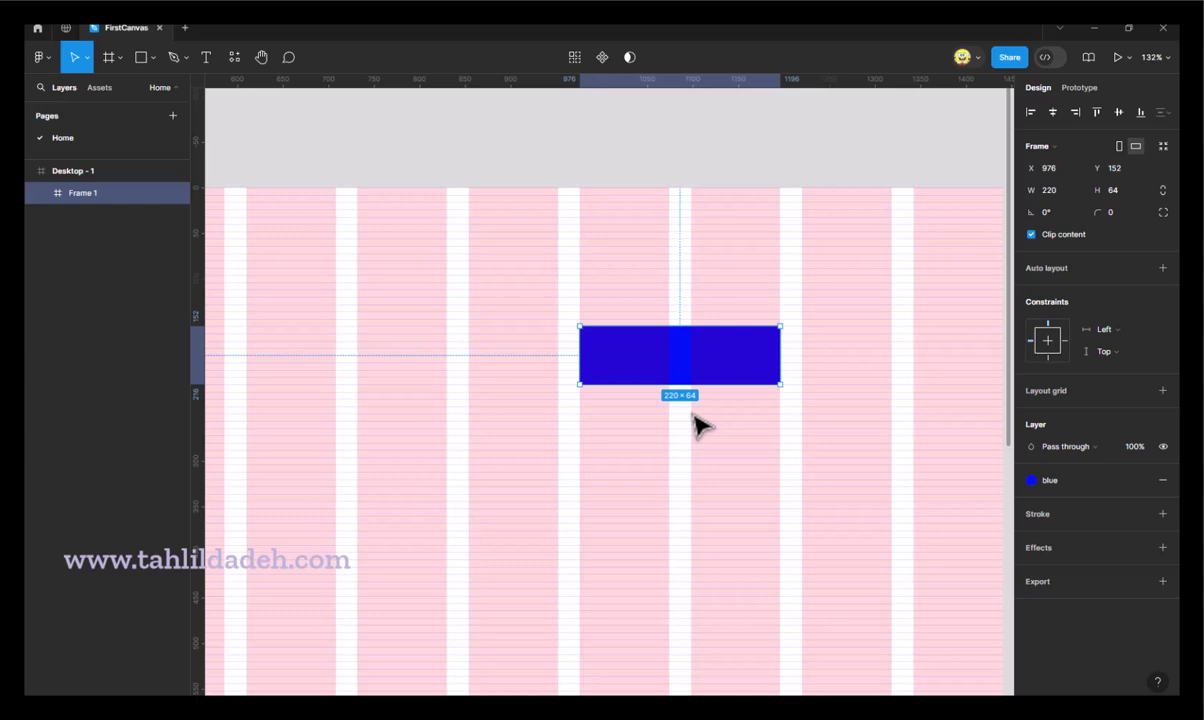
- Nudge Frame 1 around with arrow and Shift+arrow keys, testing small and big moves
key(Up)
key(Up)
key(Up)
key(shift+Up)
key(shift+Up)
key(shift+Up)
key(shift+Up)
key(shift+Up)
key(shift+Up)
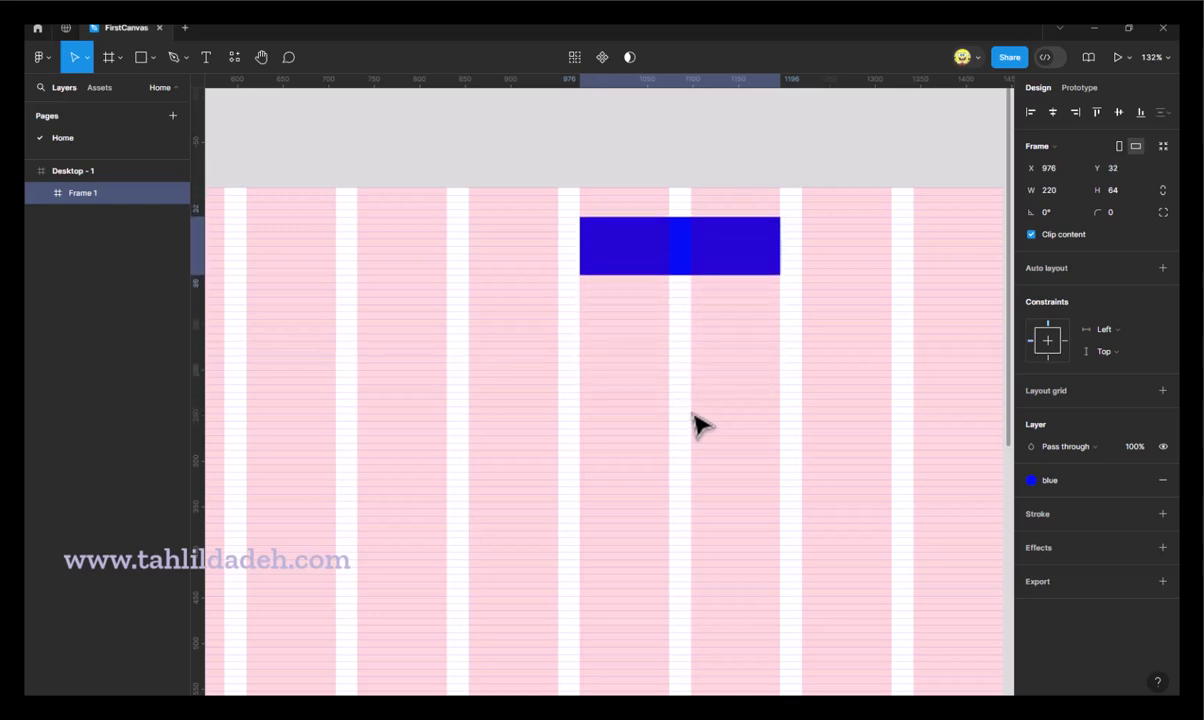
key(shift+Down)
key(shift+Down)
key(shift+Down)
key(shift+Down)
key(shift+Down)
key(shift+Down)
key(Down)
key(Down)
key(Down)
key(shift+Right)
key(shift+Right)
key(shift+Right)
key(shift+Right)
key(shift+Right)
key(shift+Right)
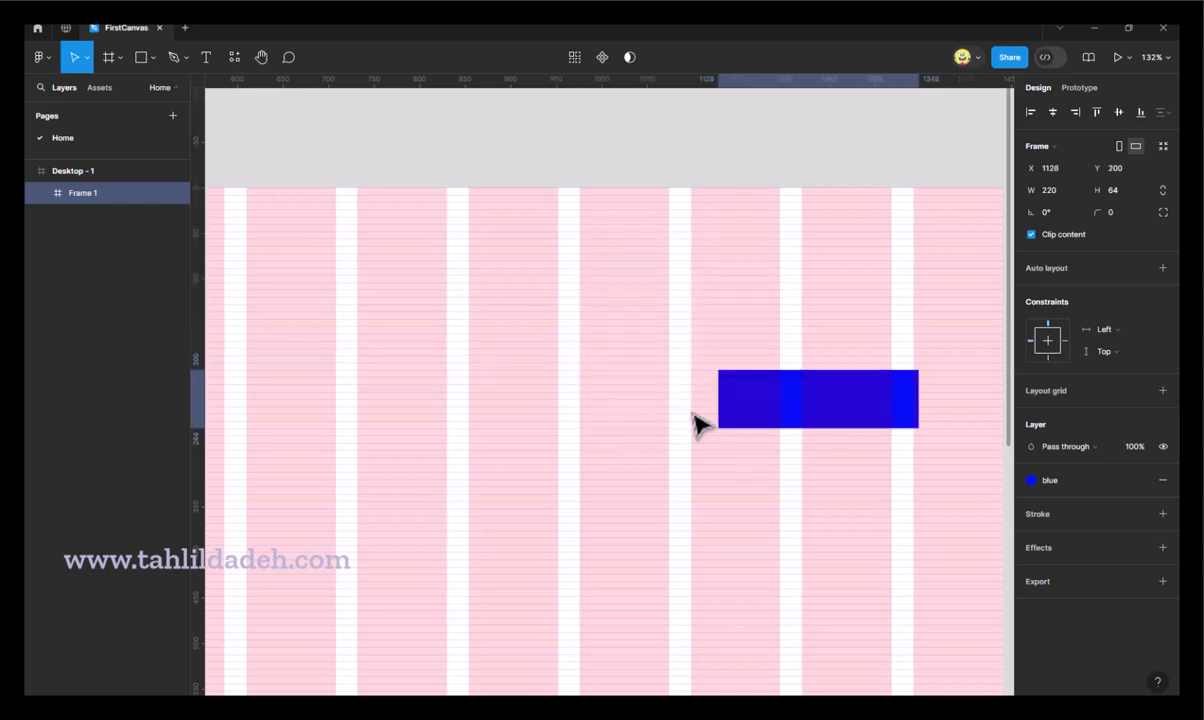
key(shift+Left)
key(shift+Left)
key(Left)
key(Left)
key(shift+Left)
key(shift+Left)
key(shift+Left)
key(shift+Left)
key(Left)
key(Left)
key(Left)
key(shift+Up)
key(Up)
key(Up)
key(Up)
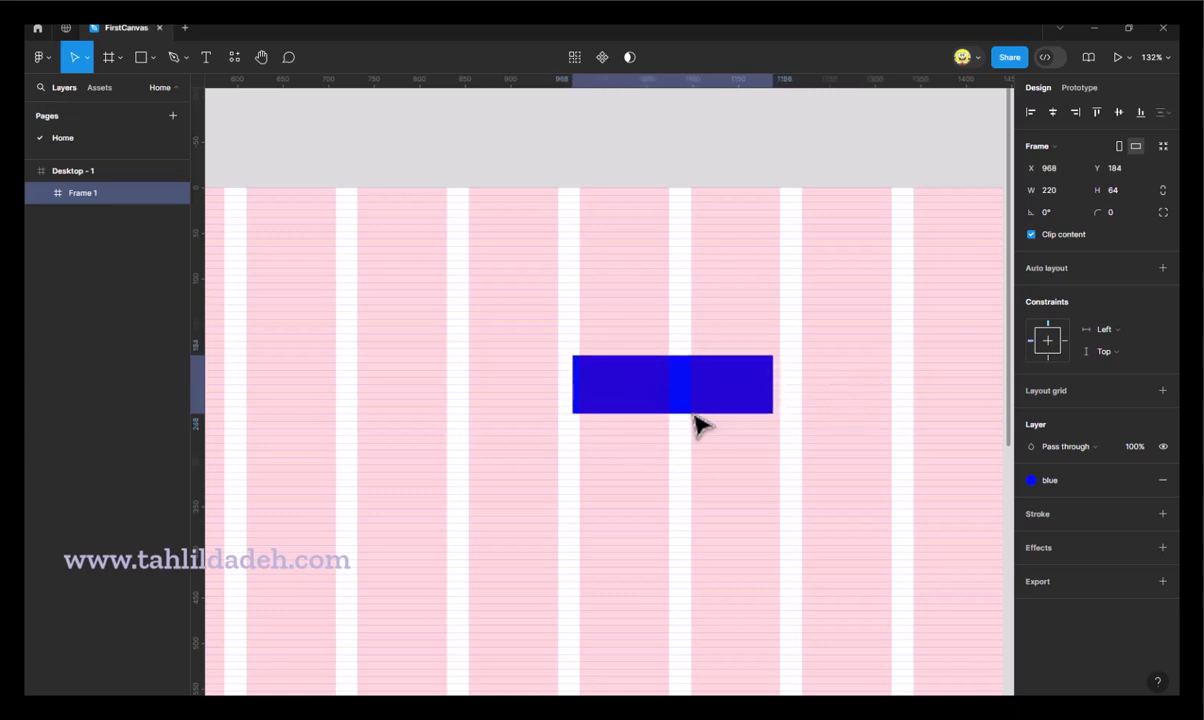
key(shift+Up)
key(Up)
key(Up)
key(Up)
- Nudge Frame 1 back into place at X 976, Y 144
key(shift+Right)
key(shift+Right)
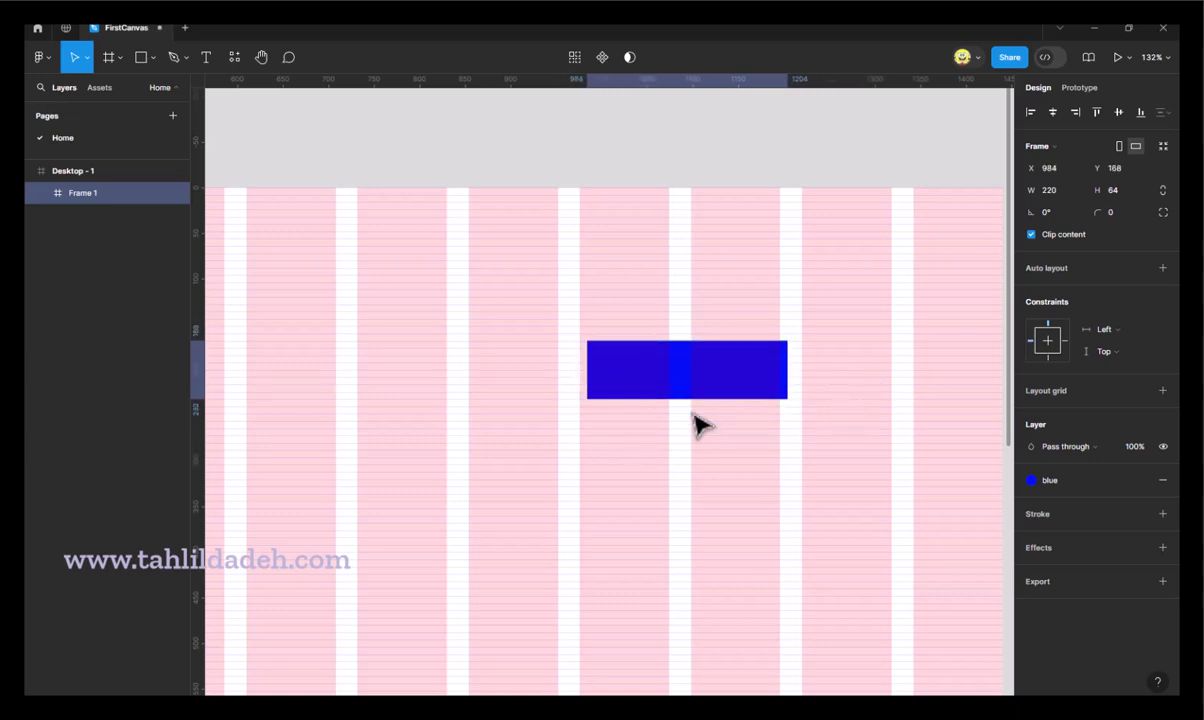
key(shift+Left)
key(shift+Left)
key(shift+Down)
key(Down)
key(Down)
key(Down)
key(shift+Up)
key(shift+Right)
key(shift+Left)
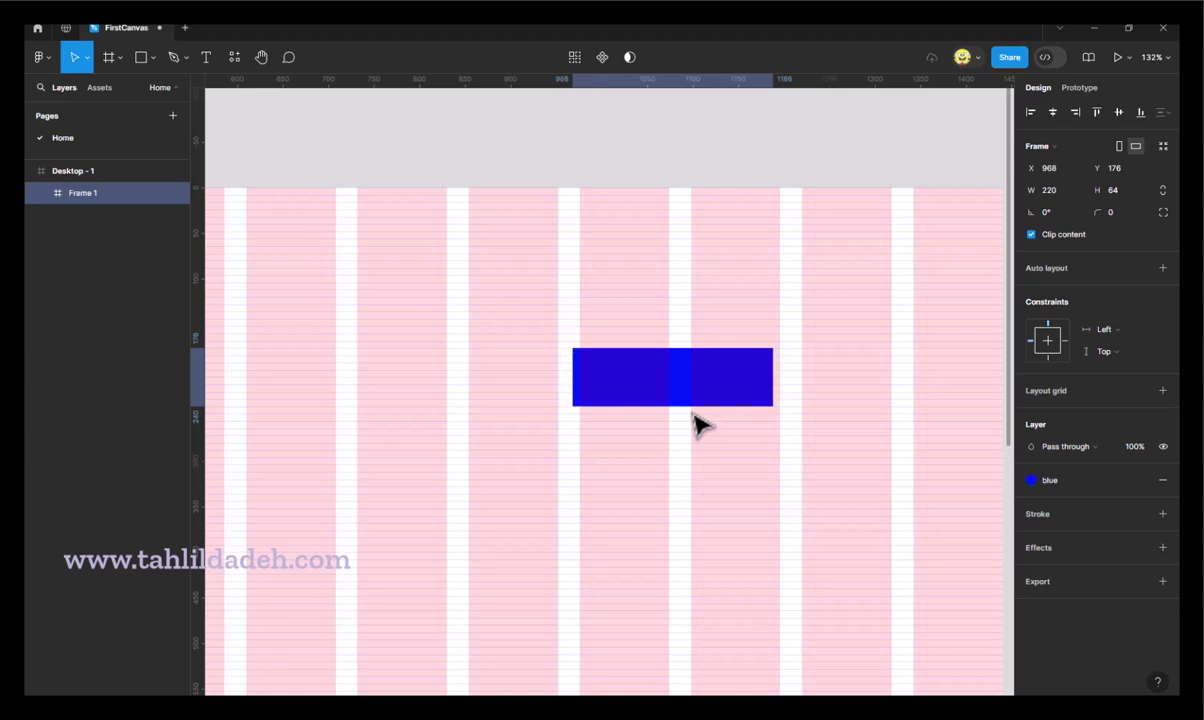
key(shift+Down)
key(shift+Right)
key(shift+Down)
key(shift+Up)
key(shift+Up)
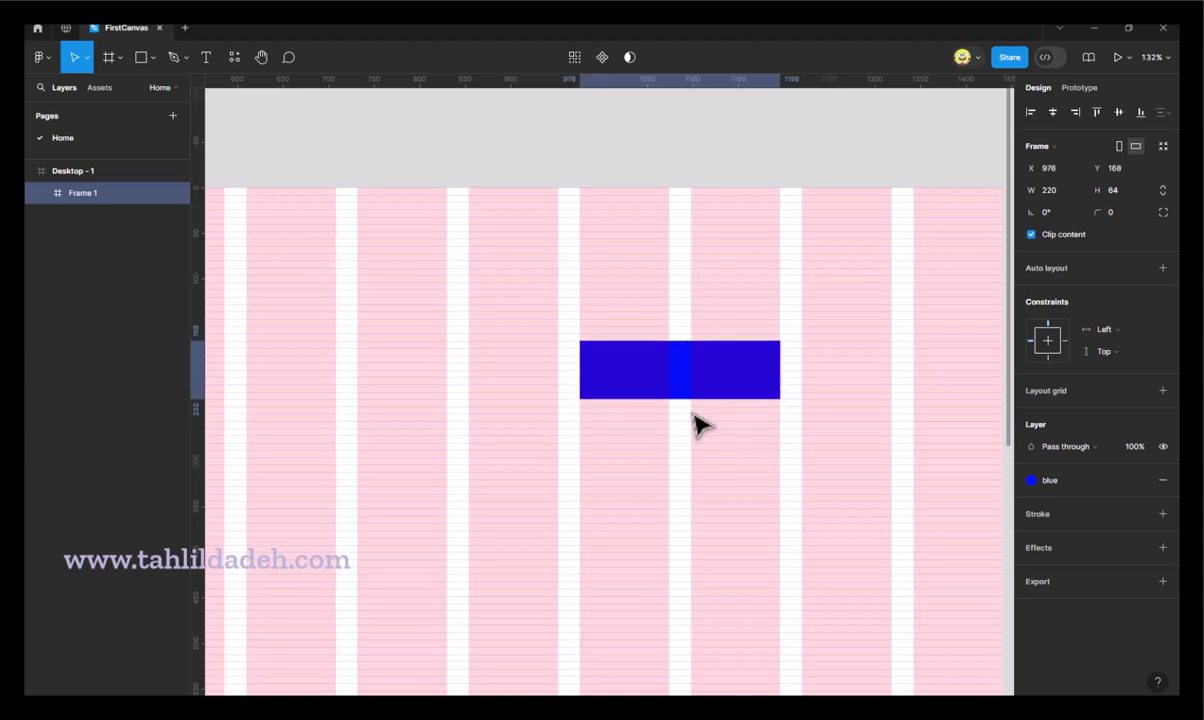
key(shift+Up)
key(shift+Up)
key(shift+Up)
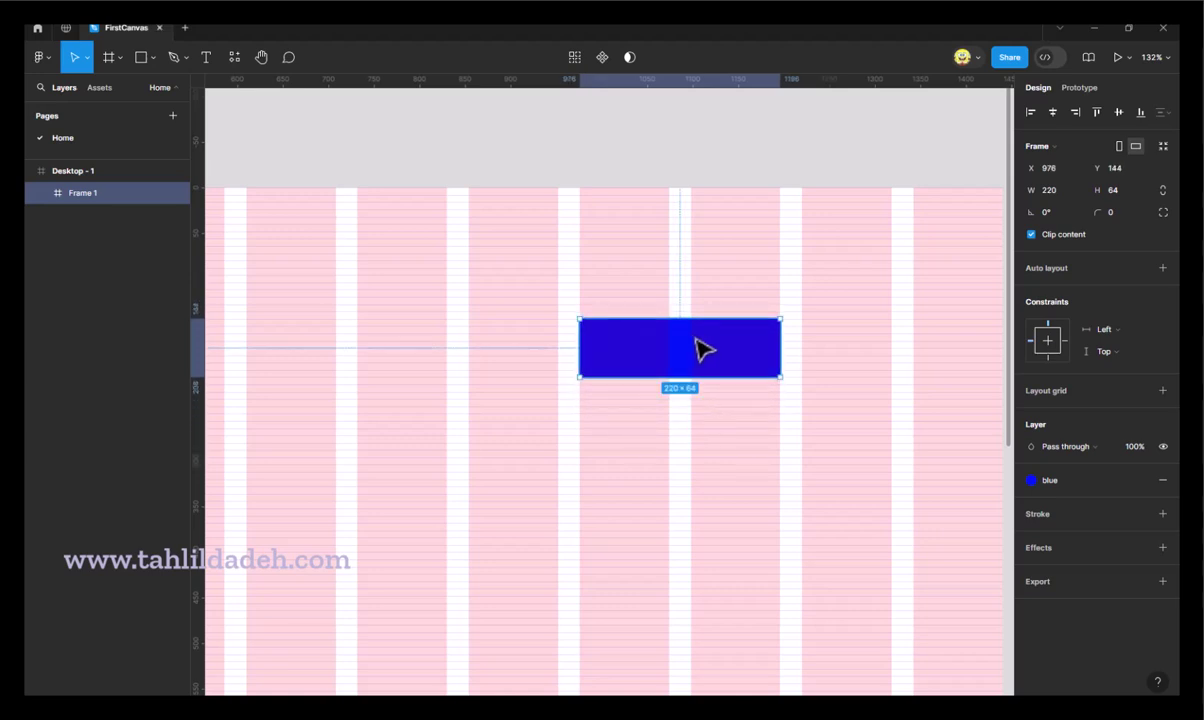
- Set the nudge amounts to 1 small and 8 big in Preferences
click(38, 57)
mouse_move(76, 279)
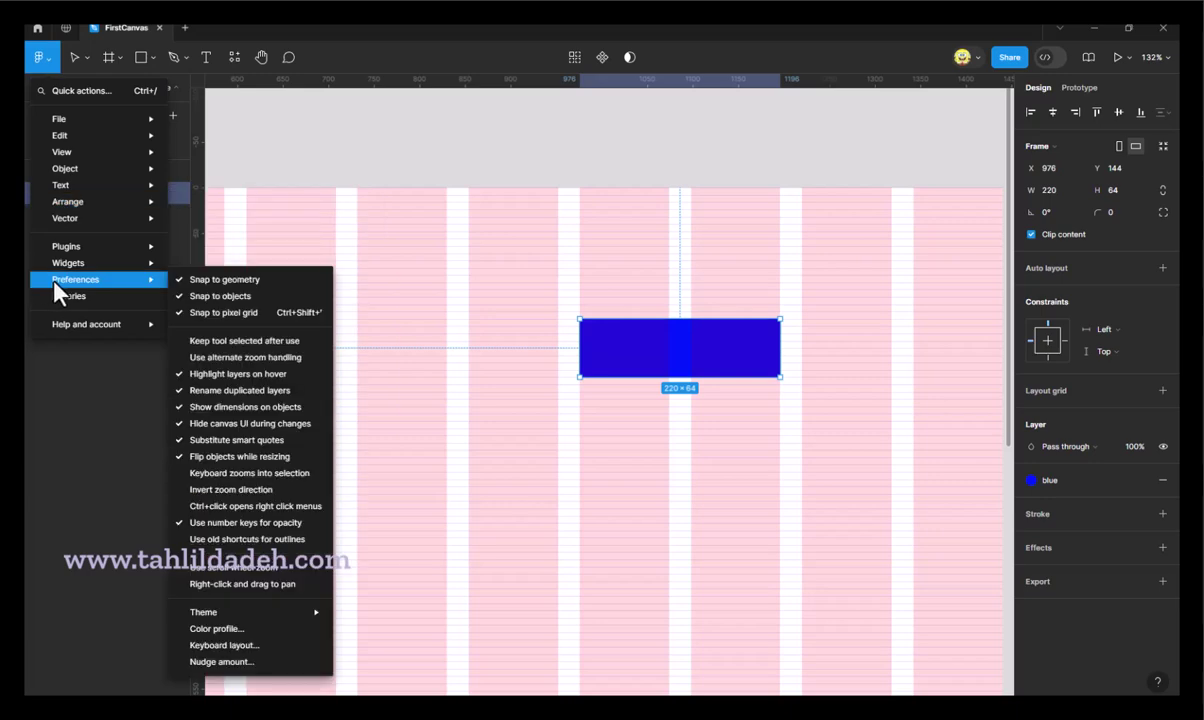
click(222, 662)
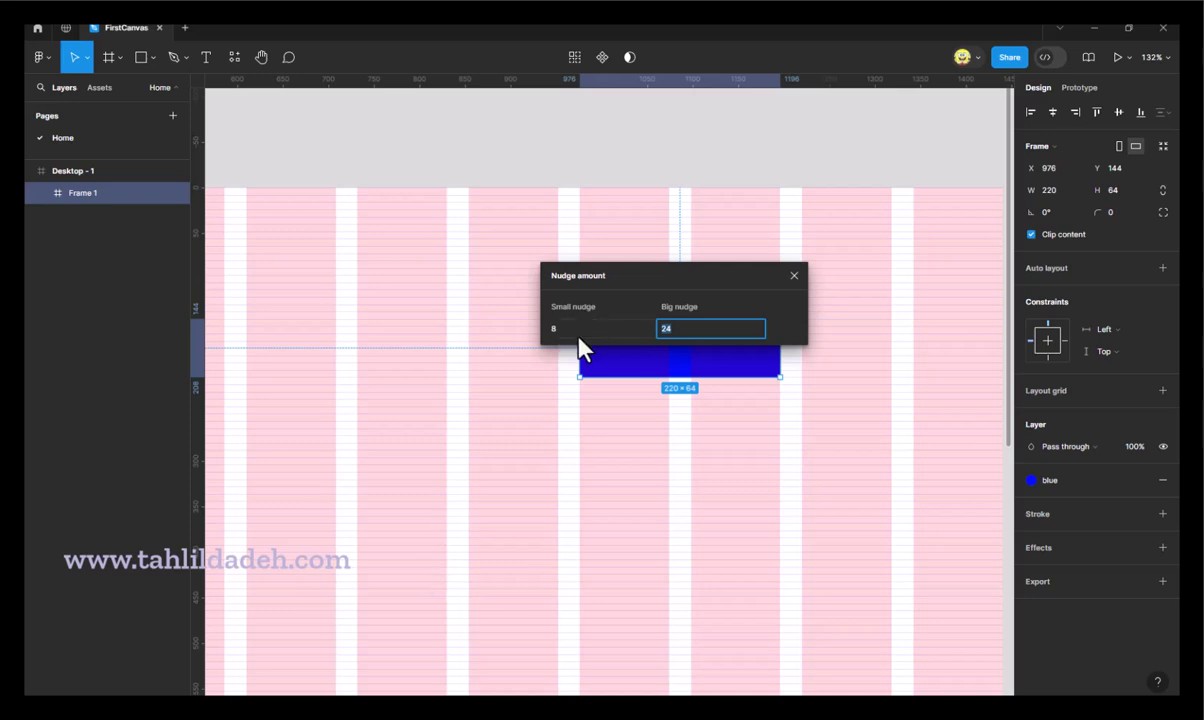
click(580, 334)
key(Tab)
drag(677, 275, 380, 279)
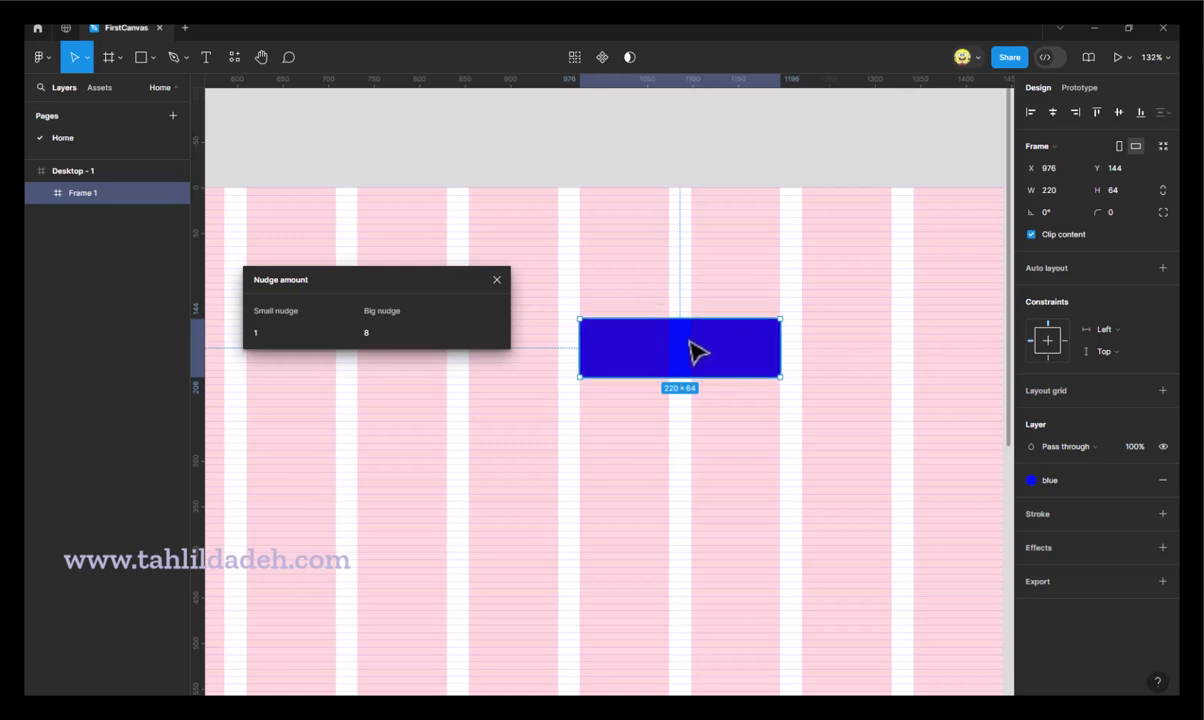
- Fine-tune Frame 1 with single-pixel nudges to X 976, Y 152
drag(697, 357, 694, 377)
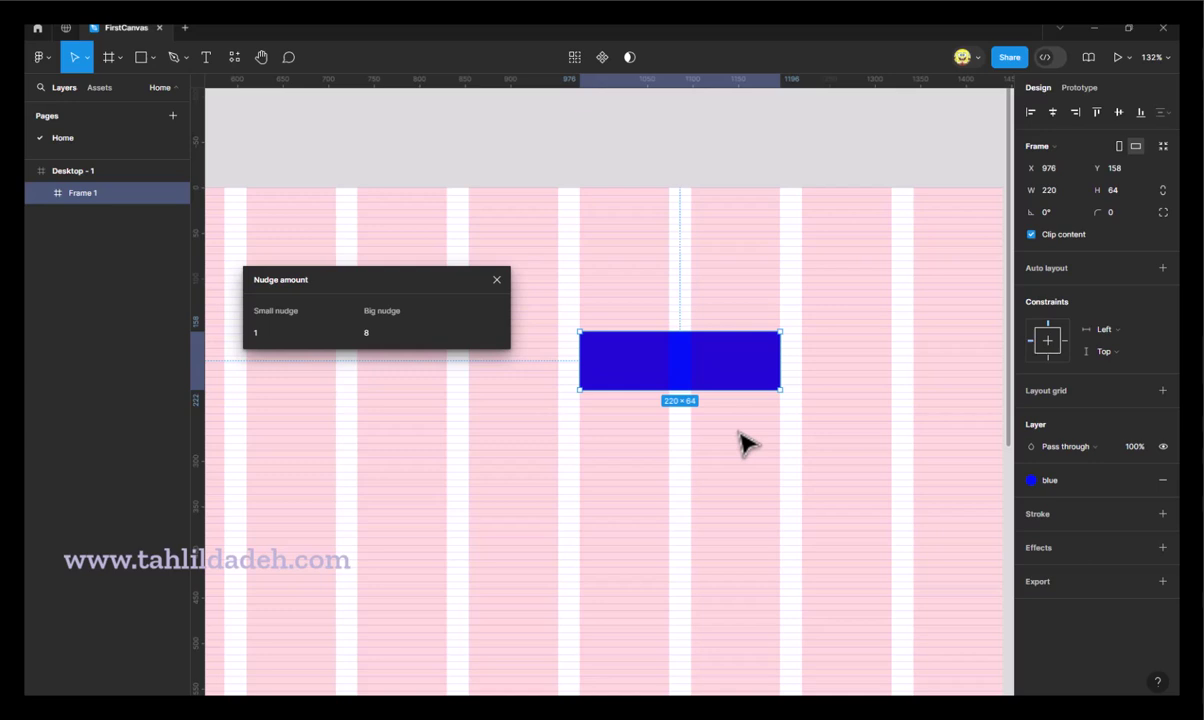
key(Up)
key(Up)
key(Up)
key(Up)
key(Up)
key(Up)
key(Up)
key(Up)
key(Up)
key(Up)
key(Up)
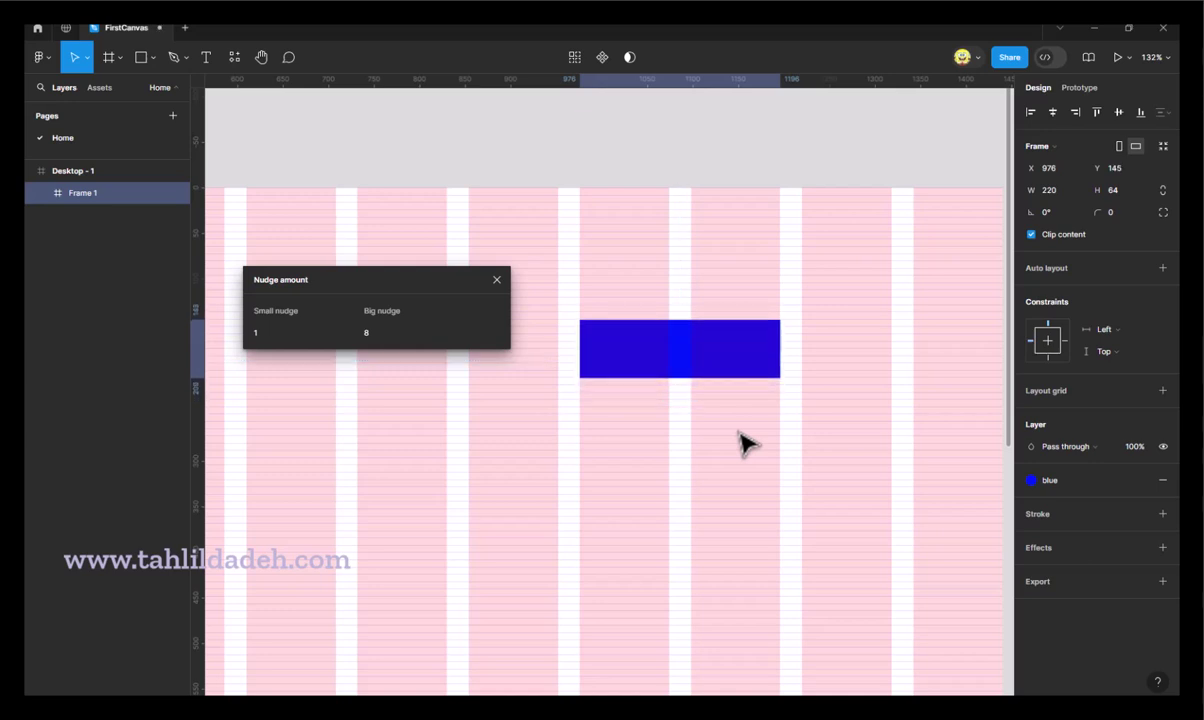
key(Up)
key(Down)
key(Down)
key(Down)
key(Down)
key(Down)
key(Down)
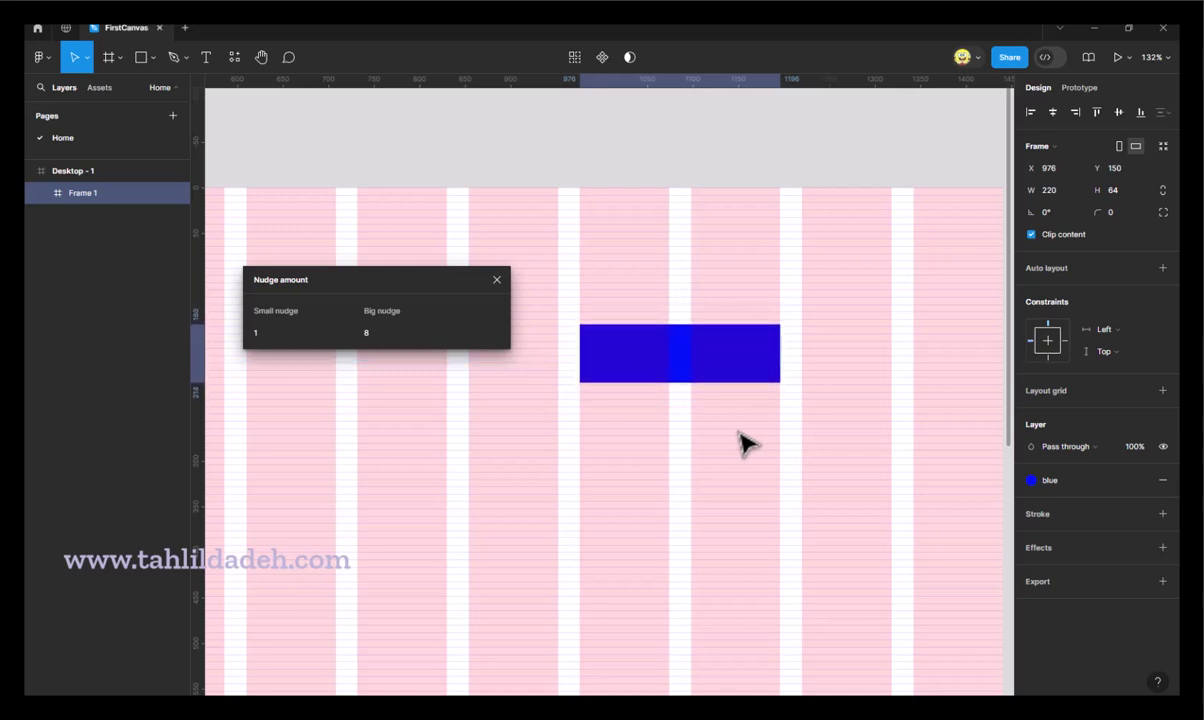
key(Up)
key(Up)
key(Down)
key(Down)
key(Down)
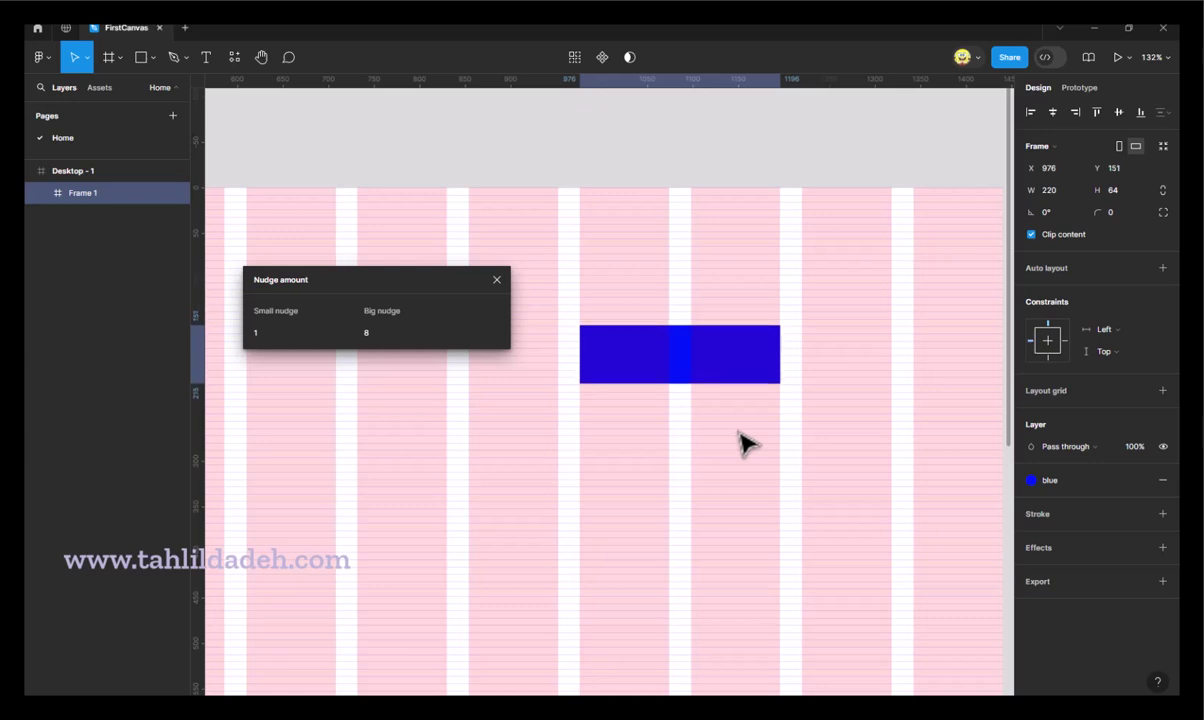
key(Up)
key(Up)
key(Down)
key(Down)
key(Down)
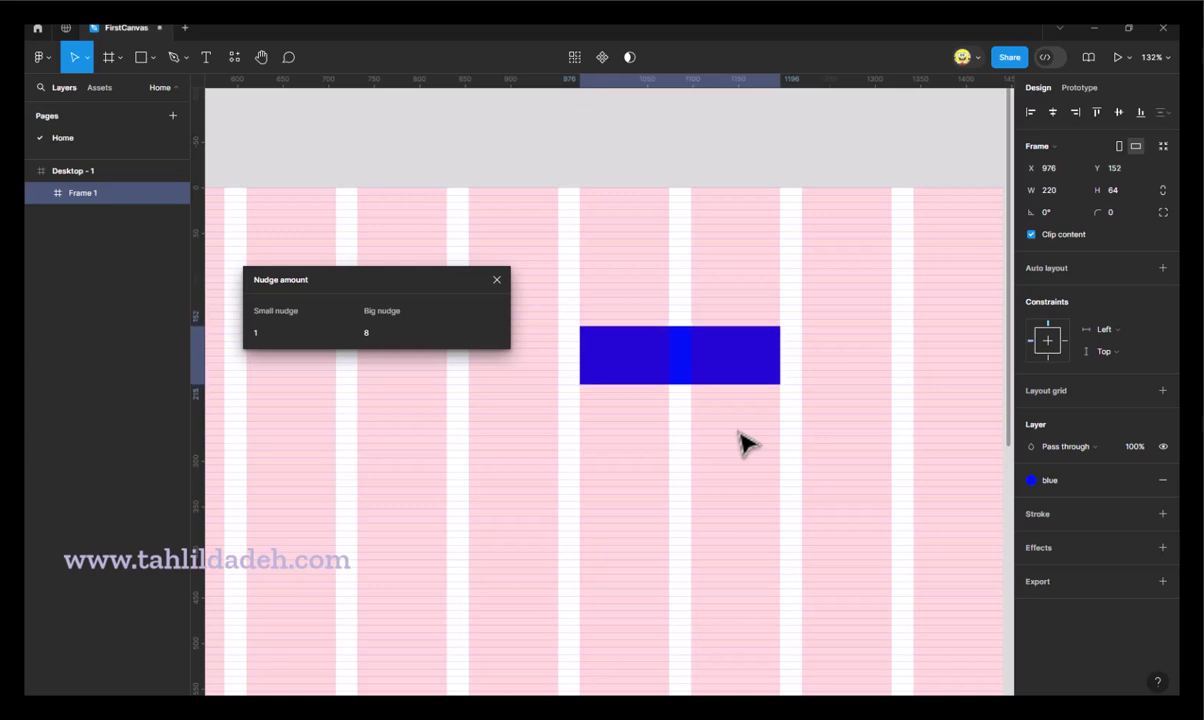
key(Down)
key(Up)
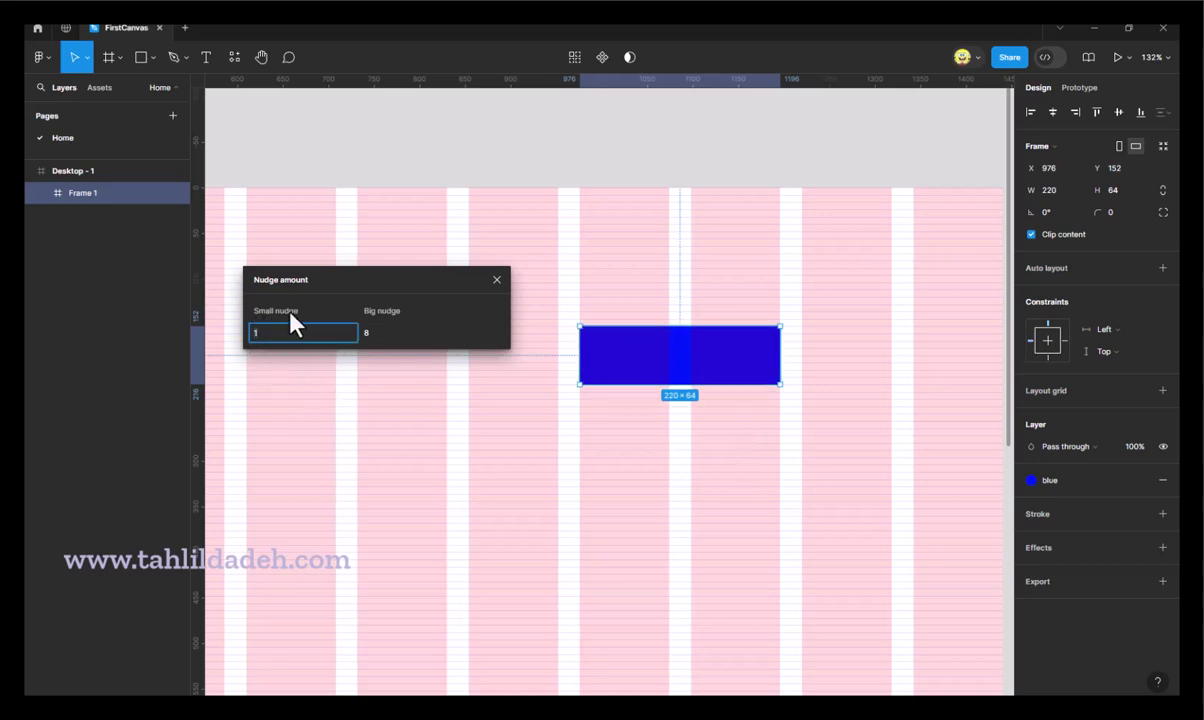
- Change the nudge amounts to 8 small and 24 big
text(8)
key(Tab)
text(24)
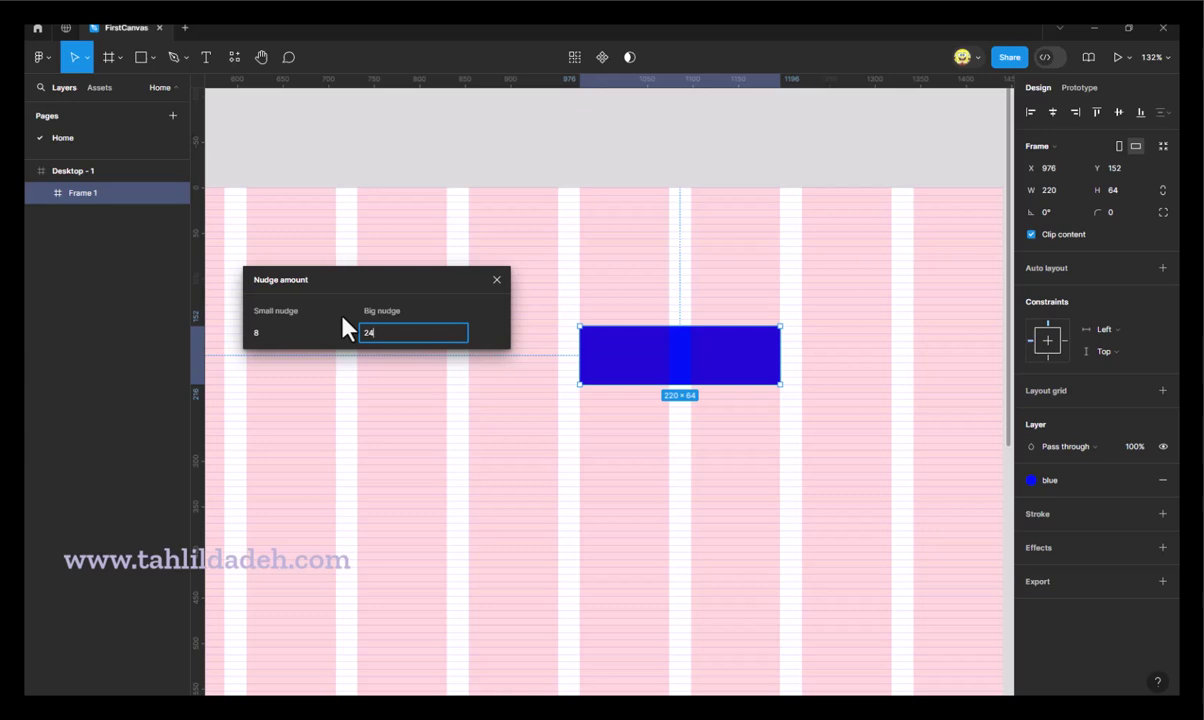
key(Tab)
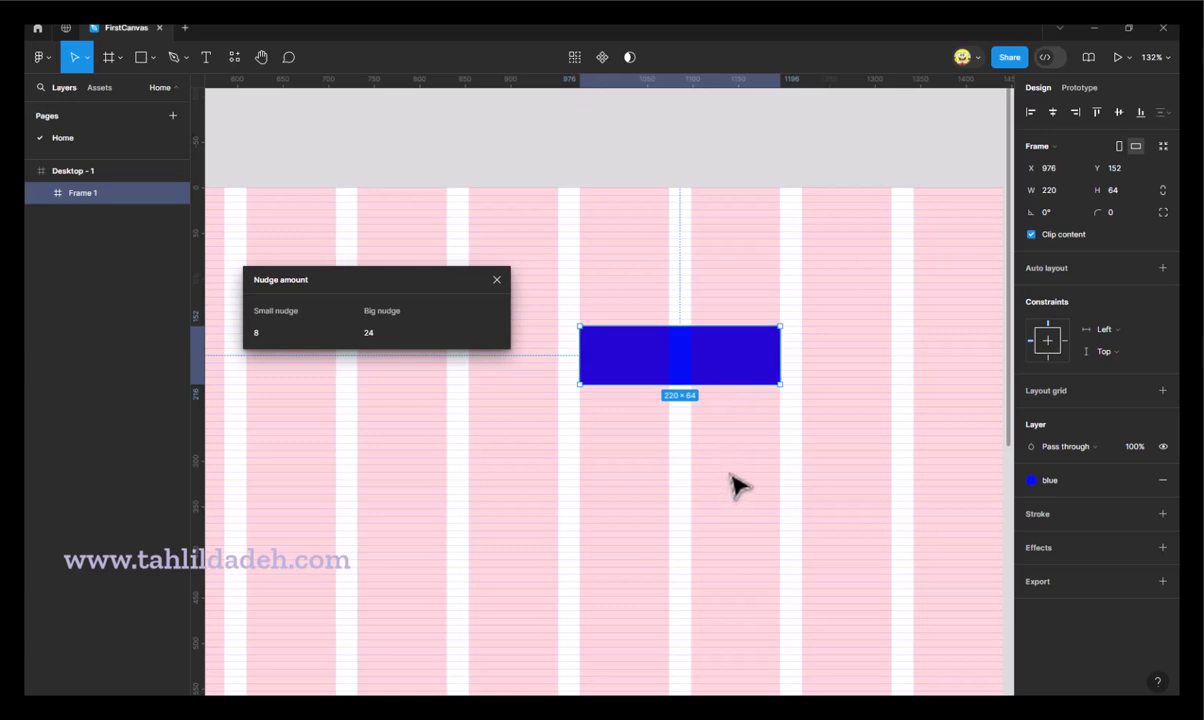
- Nudge the blue Frame 1 in 24 px steps to X 976, Y 120
key(Up)
key(Up)
key(Up)
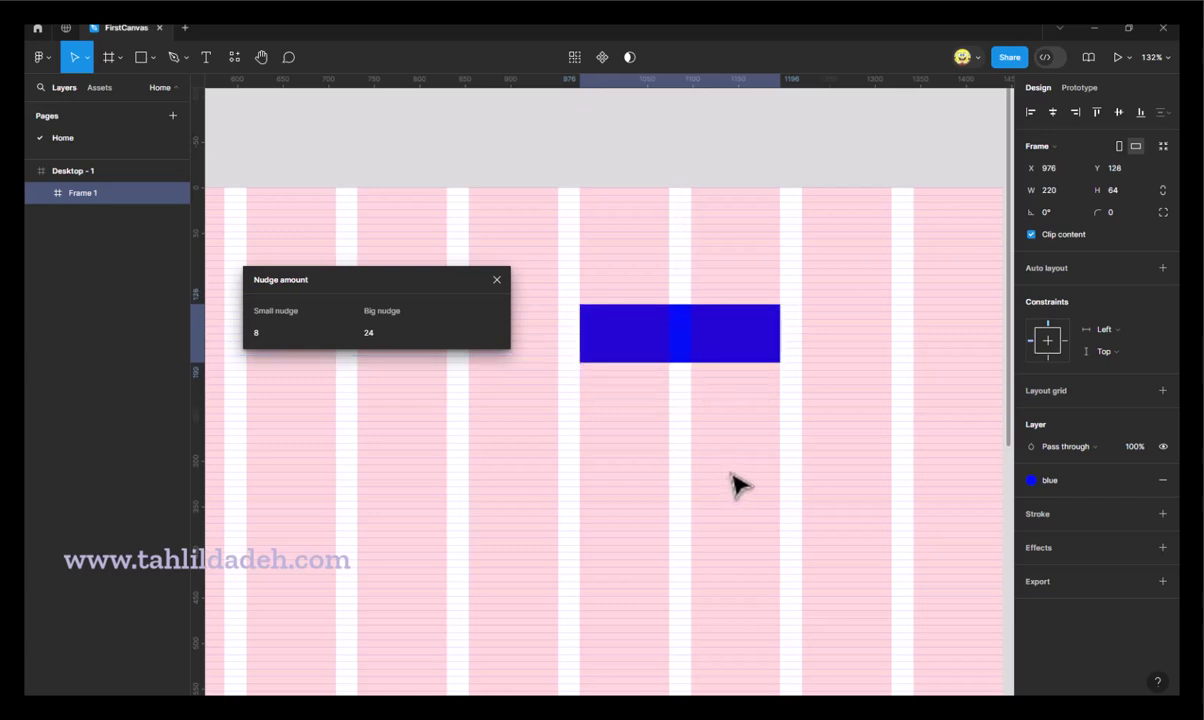
key(Up)
key(Up)
key(Up)
key(Up)
key(Up)
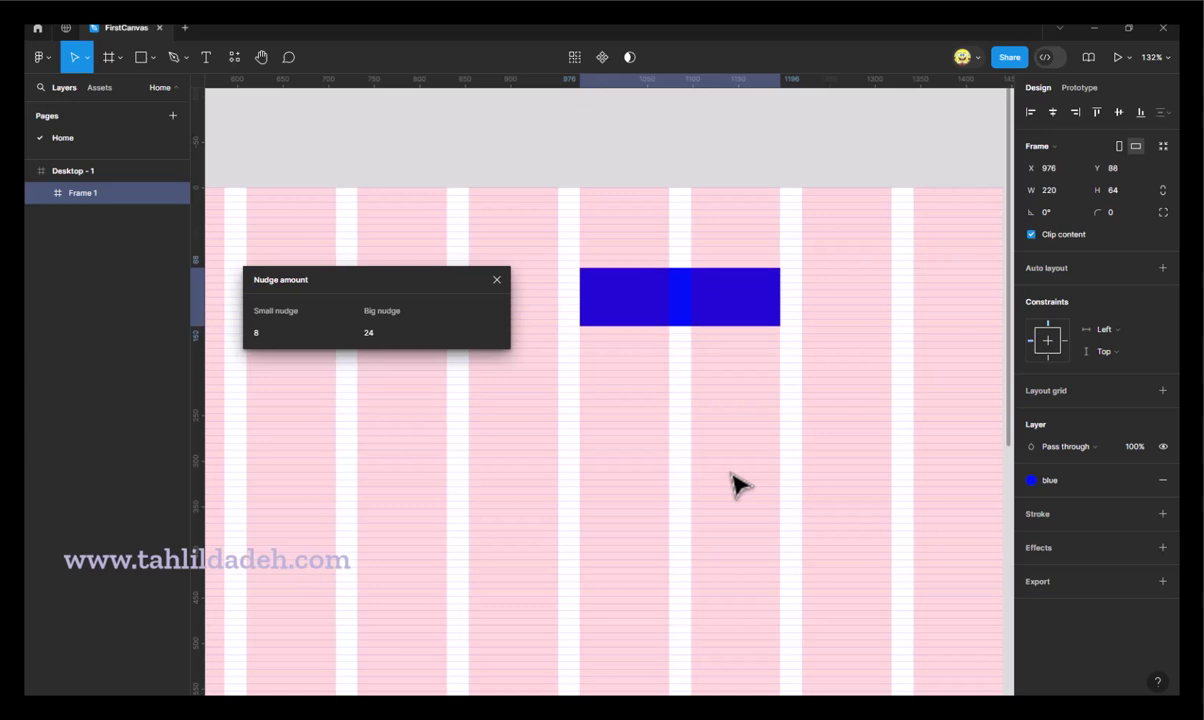
key(Up)
key(Up)
key(Down)
key(Down)
key(Down)
key(Down)
key(Down)
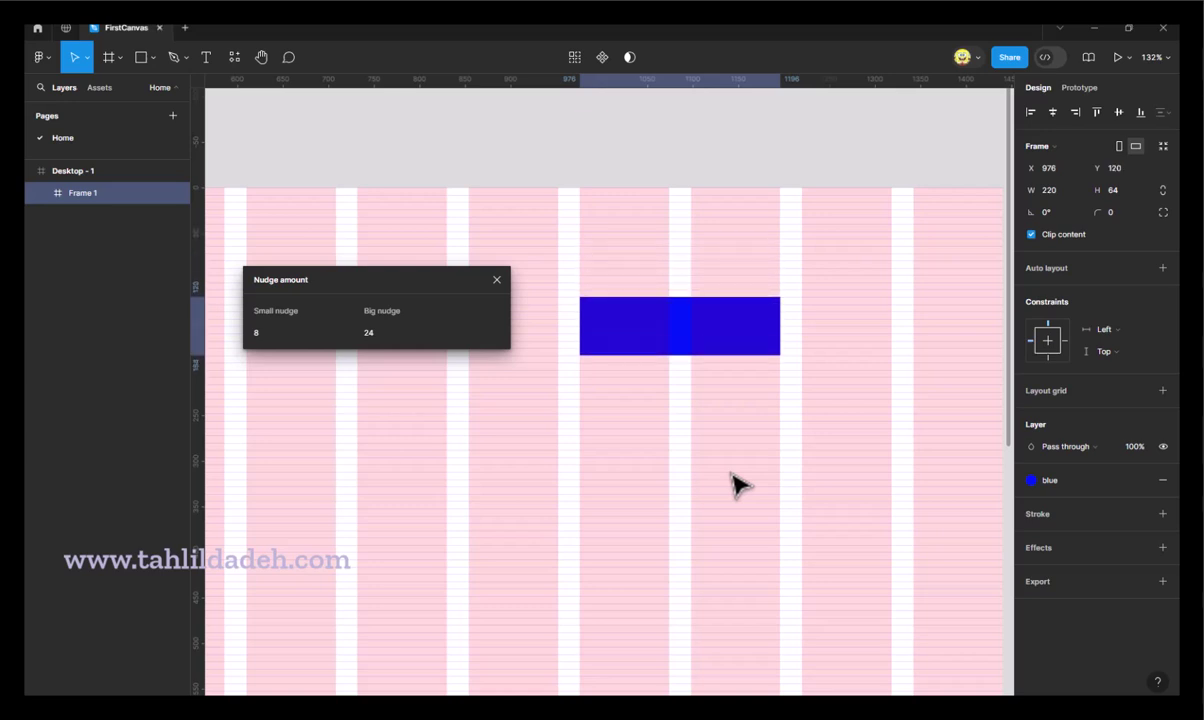
key(Left)
key(Left)
key(Left)
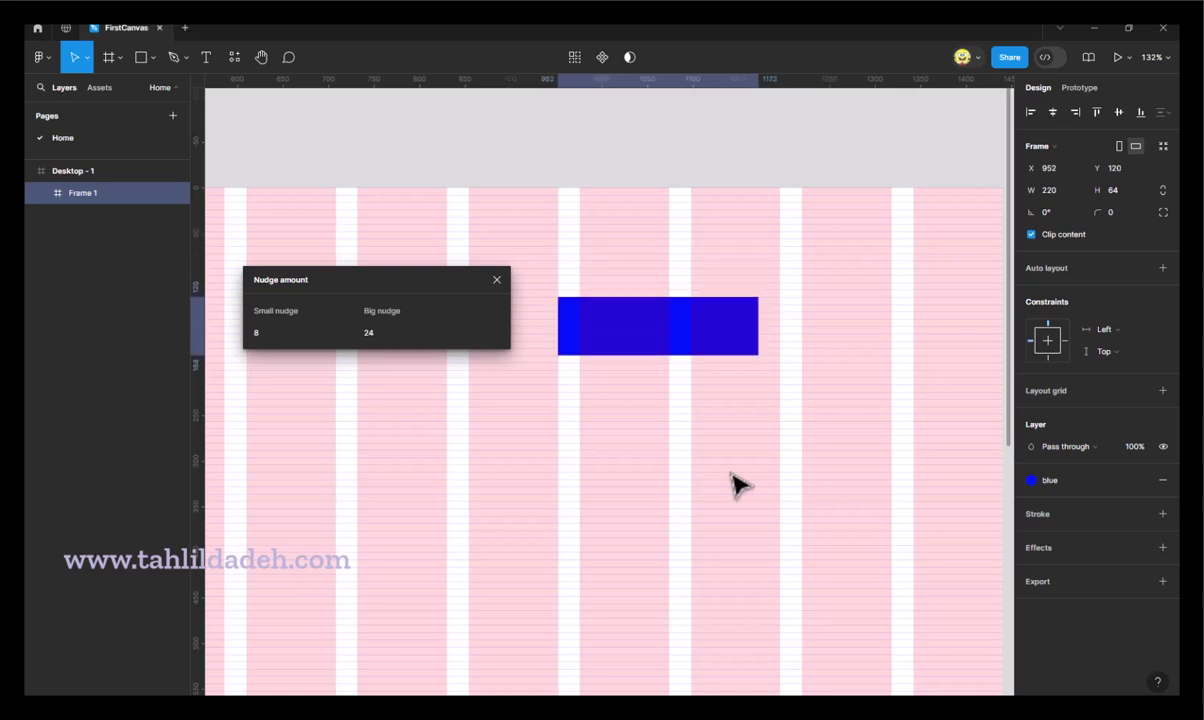
key(Right)
key(Right)
key(Right)
key(Left)
key(Left)
key(Left)
key(Right)
key(Right)
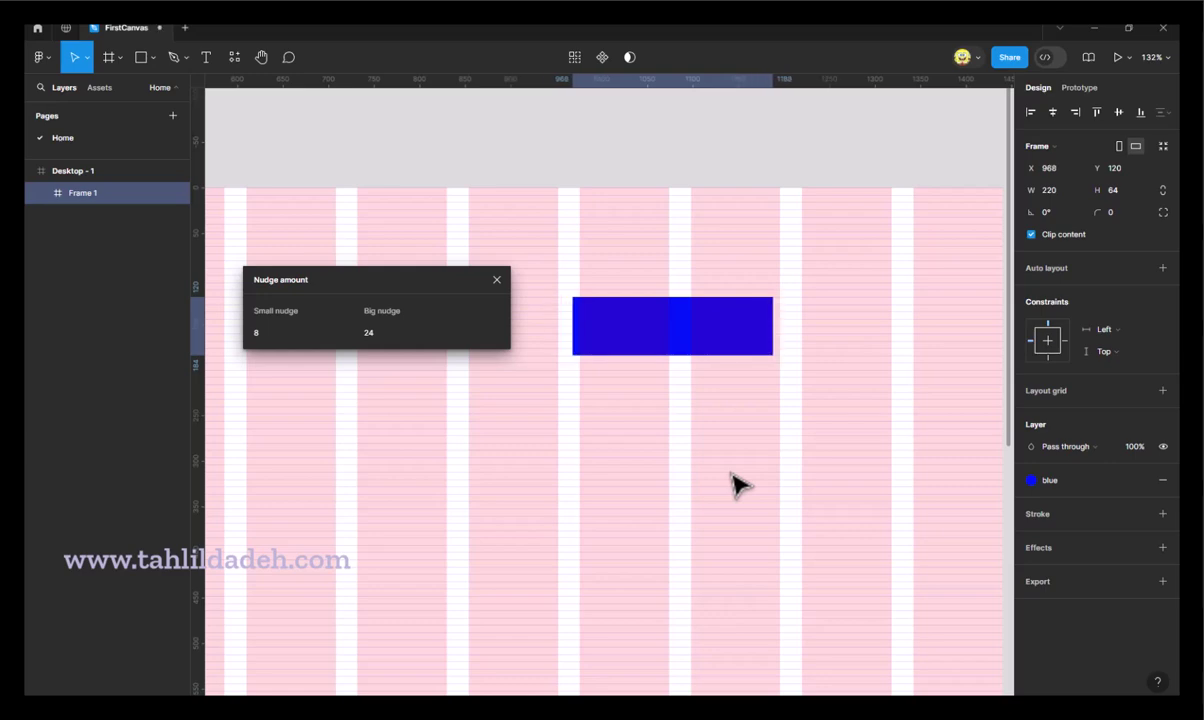
key(Right)
key(Left)
key(Left)
key(Right)
key(Right)
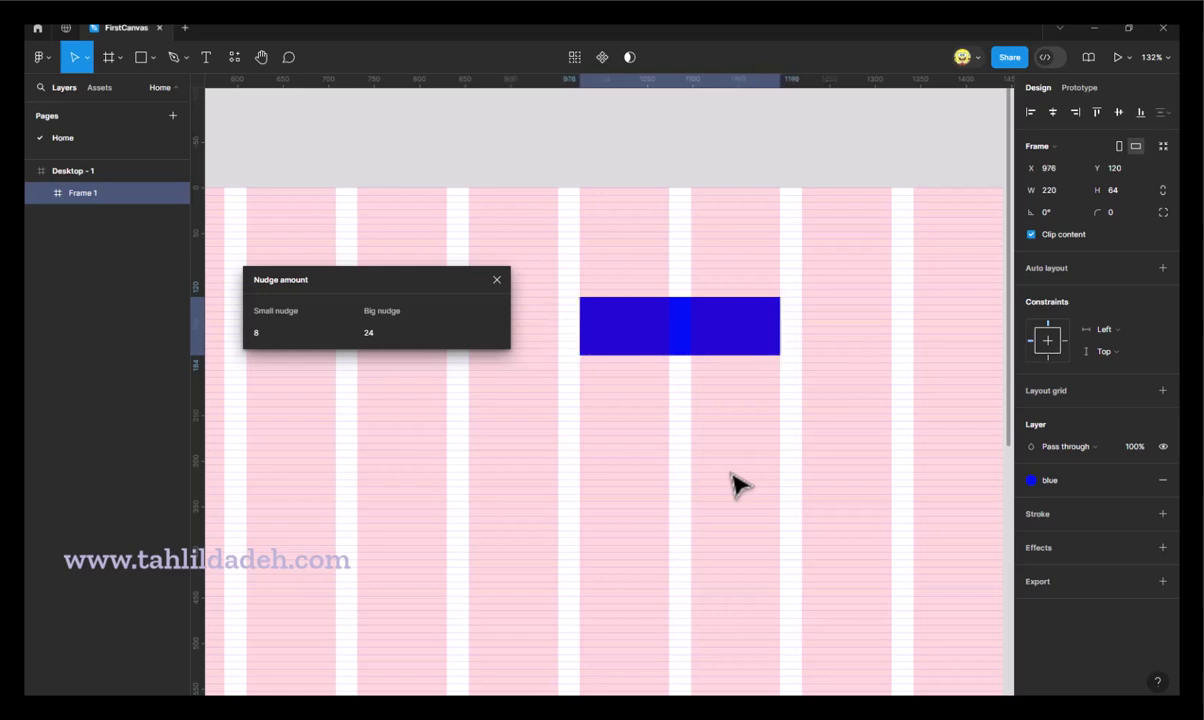
- Set the big nudge back to 8 and close the Nudge amount dialog
scroll(720, 440, down, 5)
key(Left)
key(Up)
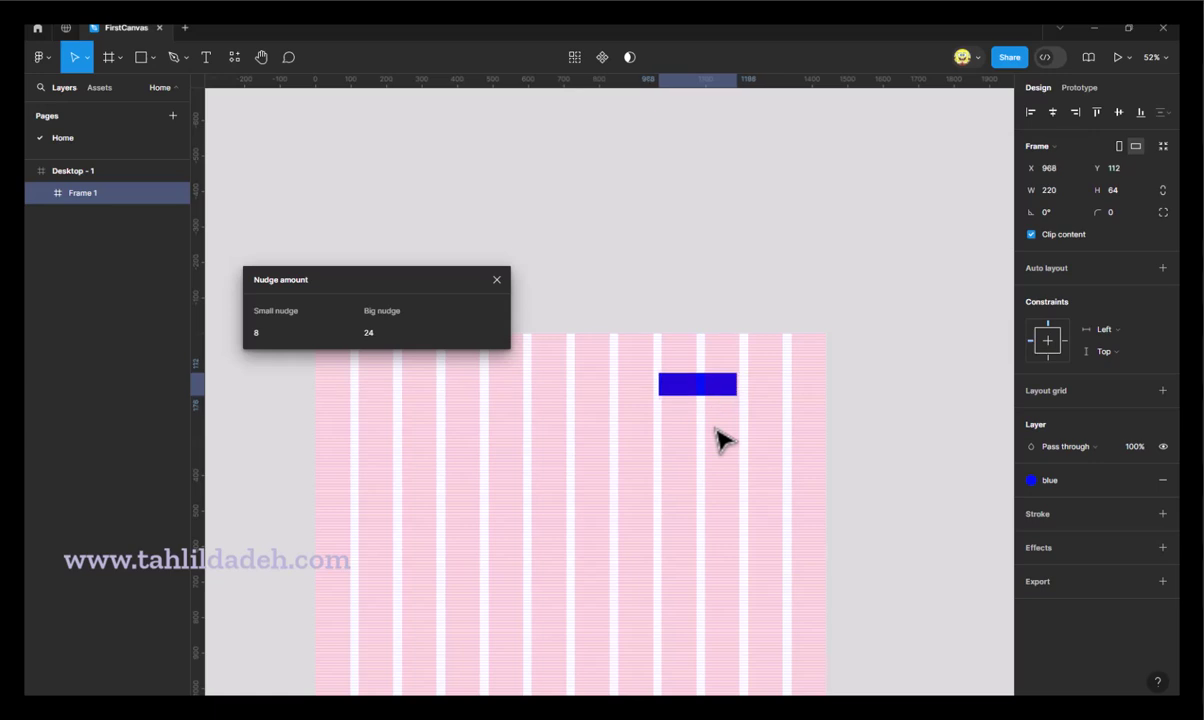
key(Right)
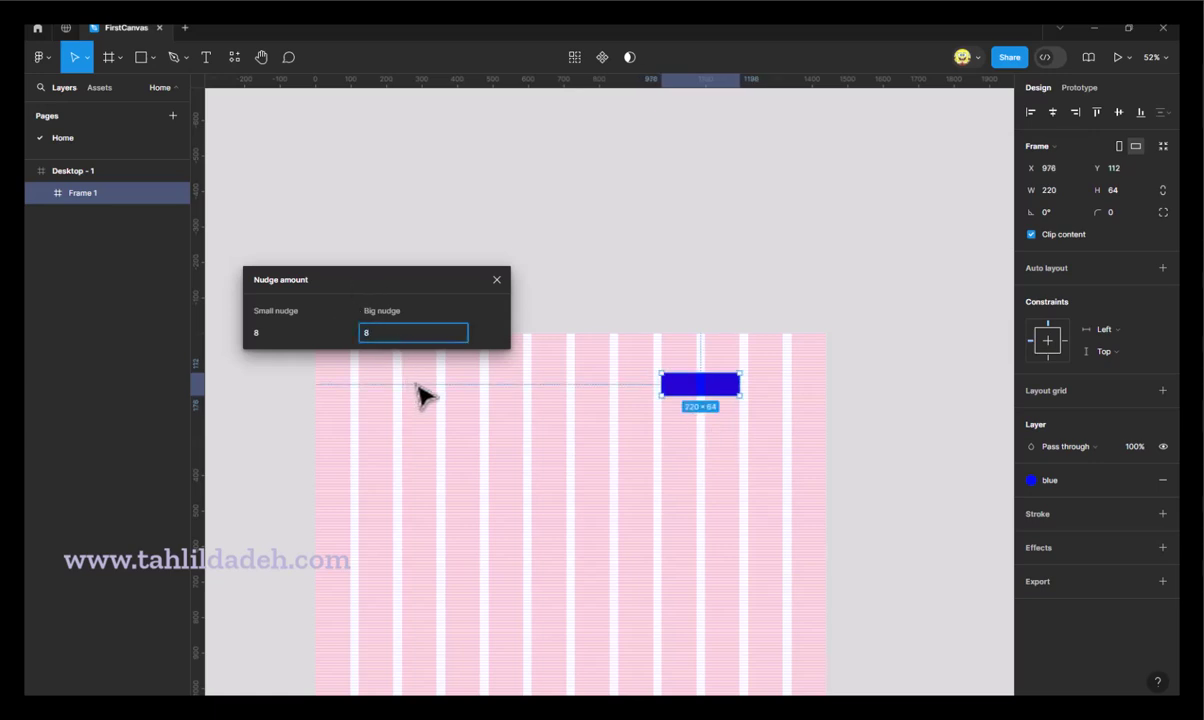
key(Tab)
click(497, 279)
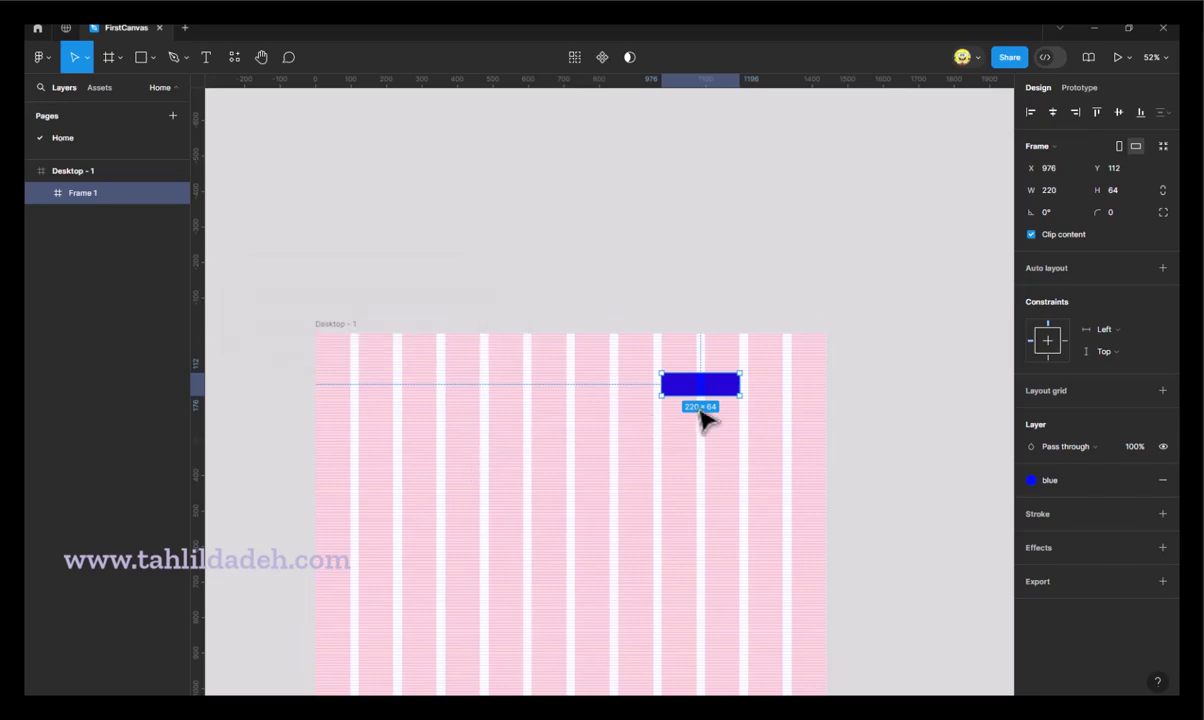
- Nudge the blue Frame 1 with arrow keys to X 952, Y 160
scroll(704, 418, up, 5)
scroll(704, 418, up, 3)
key(Up)
key(Left)
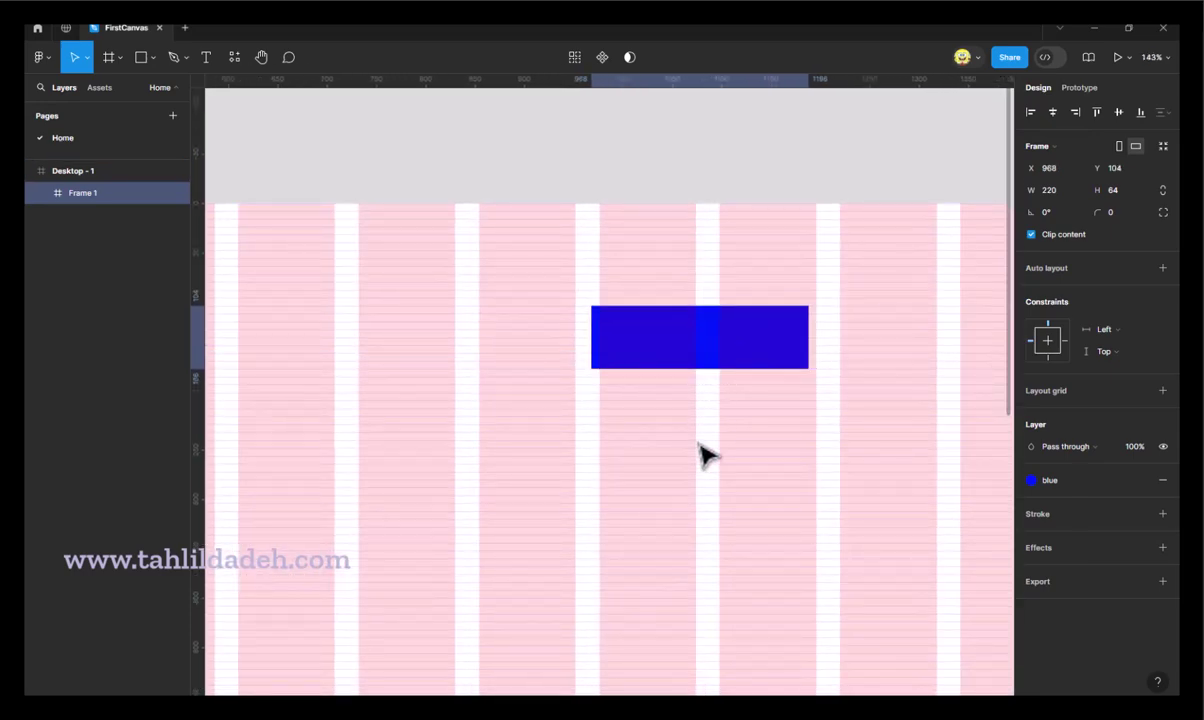
key(Left)
key(Left)
key(Down)
key(Down)
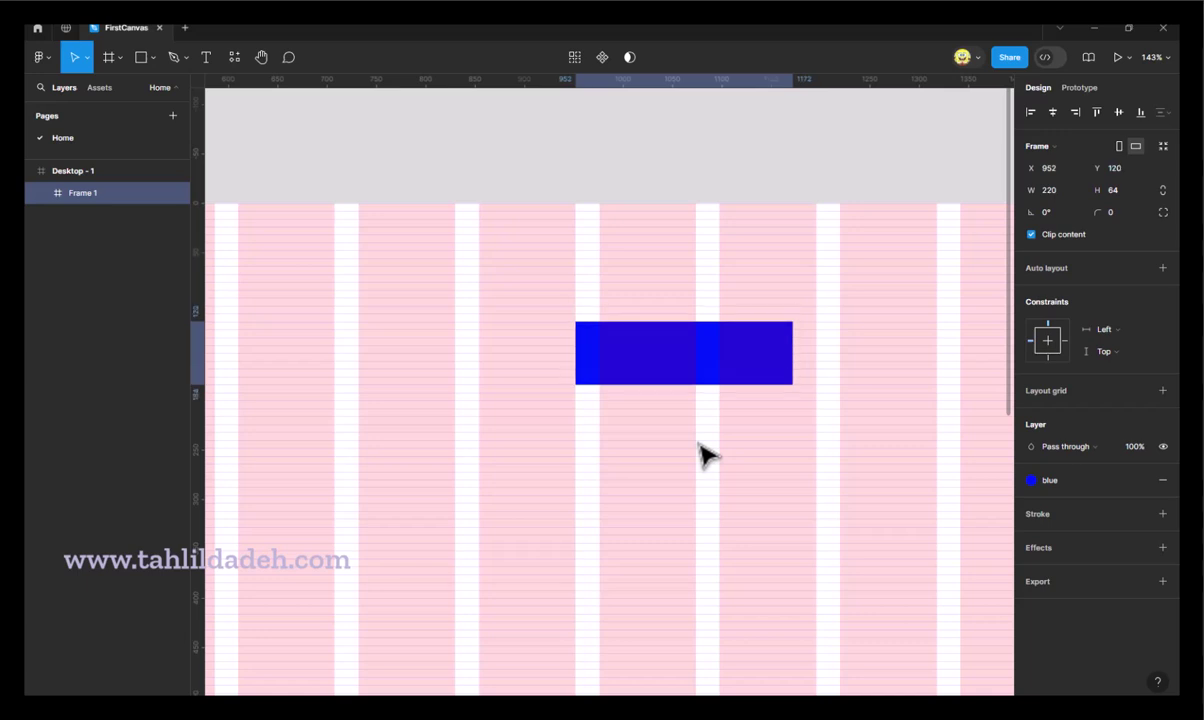
key(Right)
key(Right)
key(Right)
key(Down)
key(Down)
key(Left)
key(Left)
key(Left)
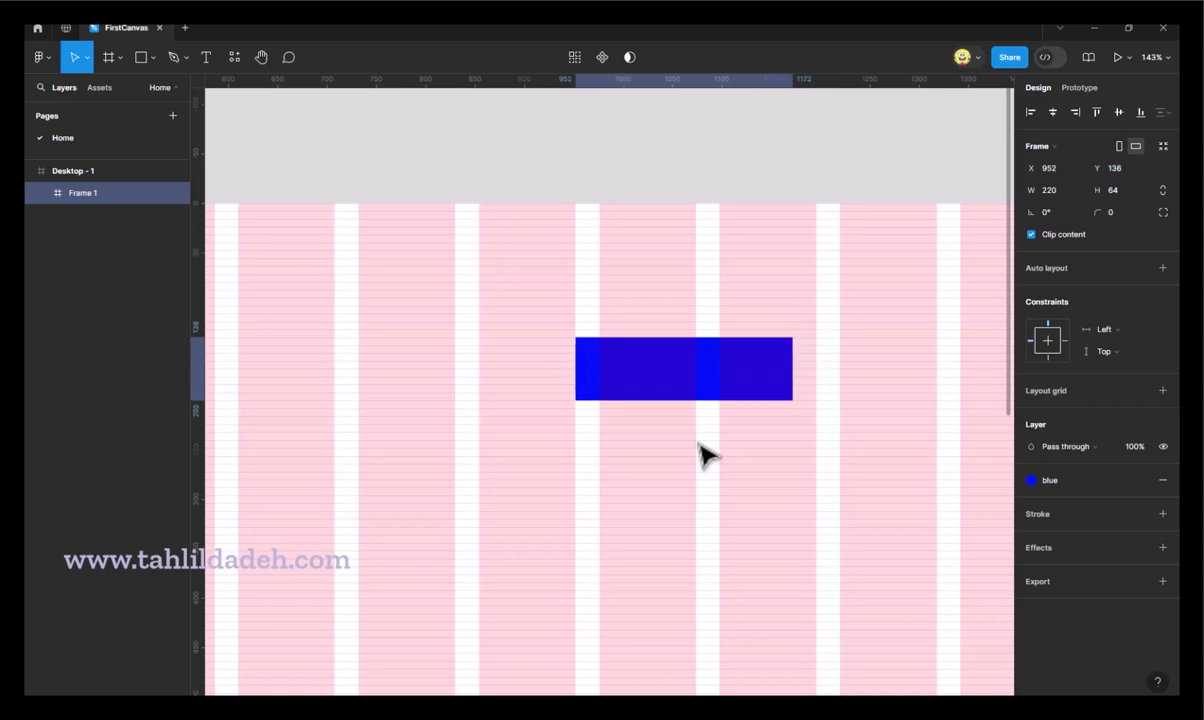
key(Down)
key(Down)
key(Right)
key(Right)
key(Right)
key(Down)
key(Left)
key(Left)
key(Left)
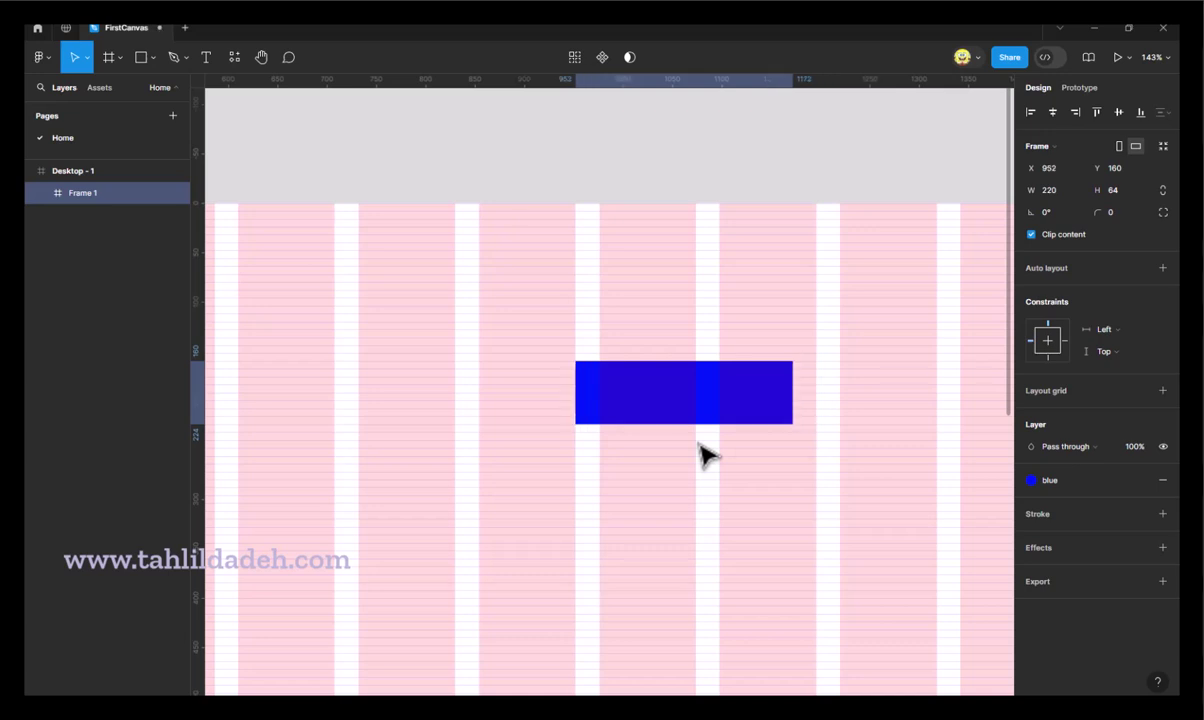
key(Left)
key(Down)
key(Right)
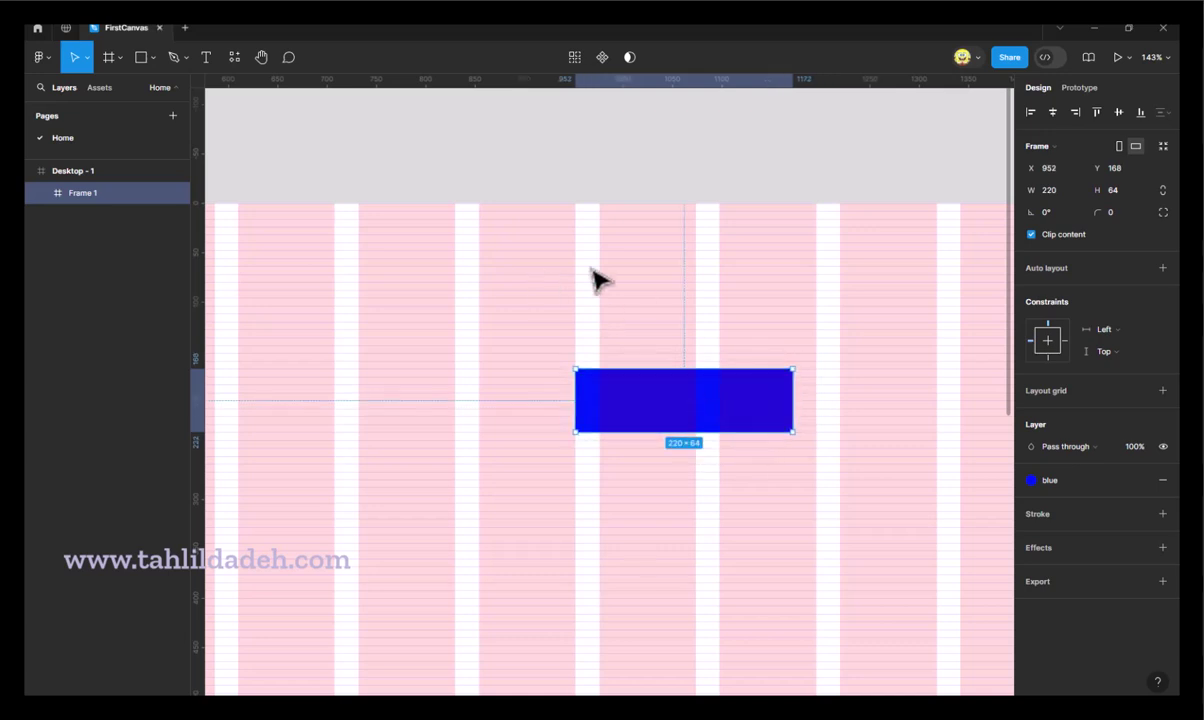
- Marquee-select Desktop - 1 with its blue Frame 1 and delete both
click(545, 172)
scroll(560, 320, down, 3)
scroll(560, 320, down, 2)
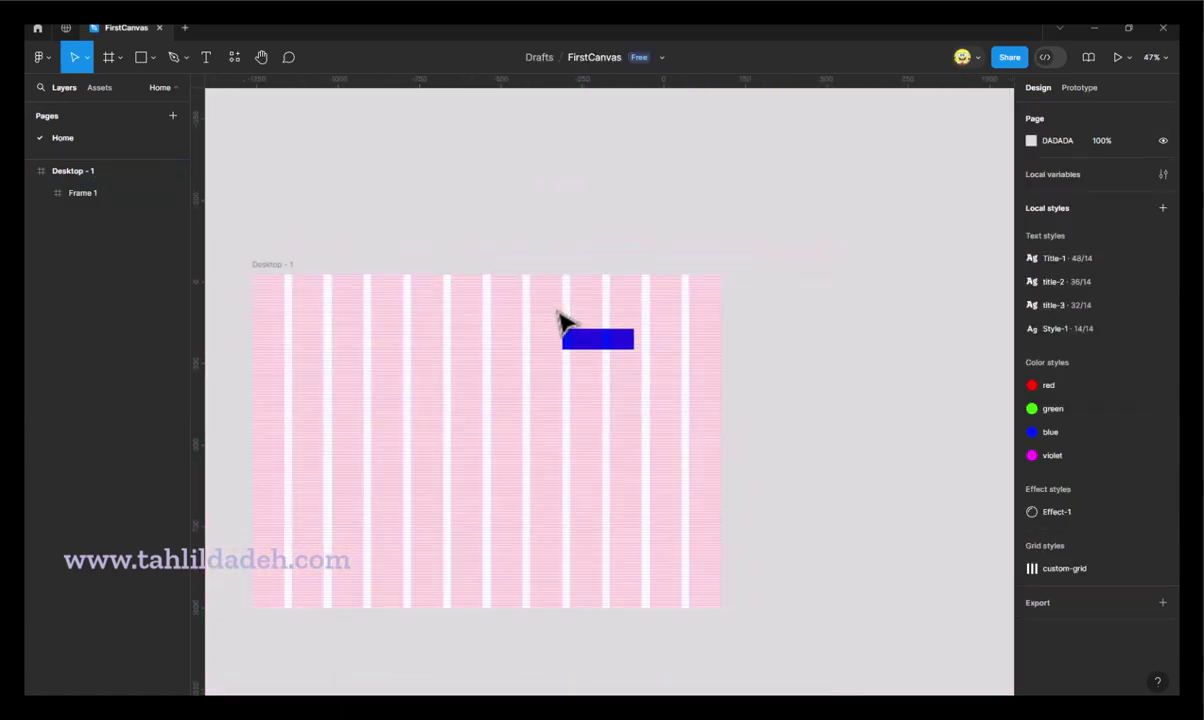
scroll(562, 320, down, 1)
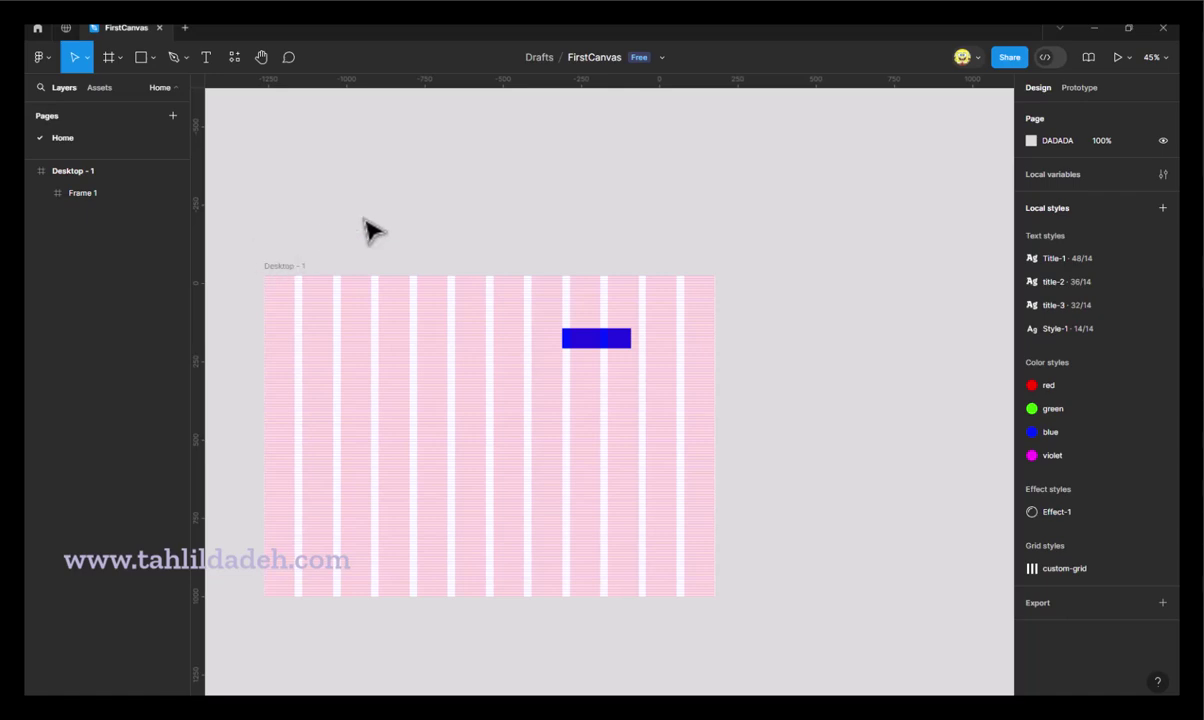
drag(765, 220, 392, 650)
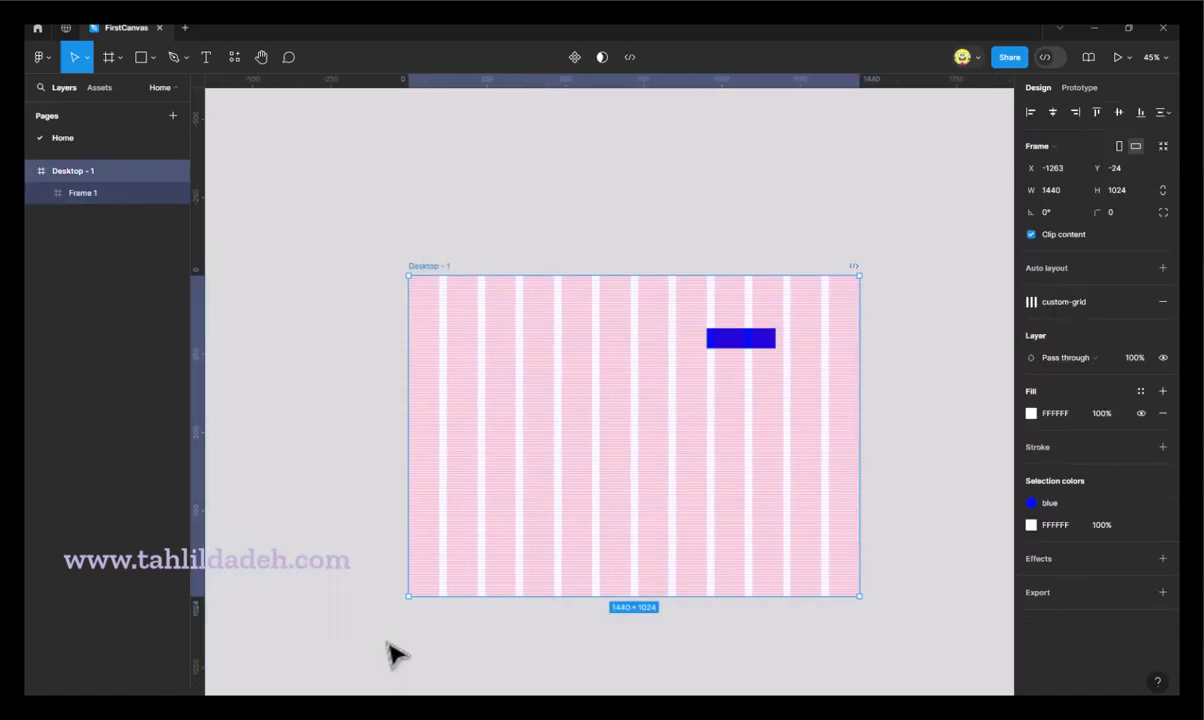
key(Delete)
- Draw a large 1504×1173 white Frame 1
click(110, 62)
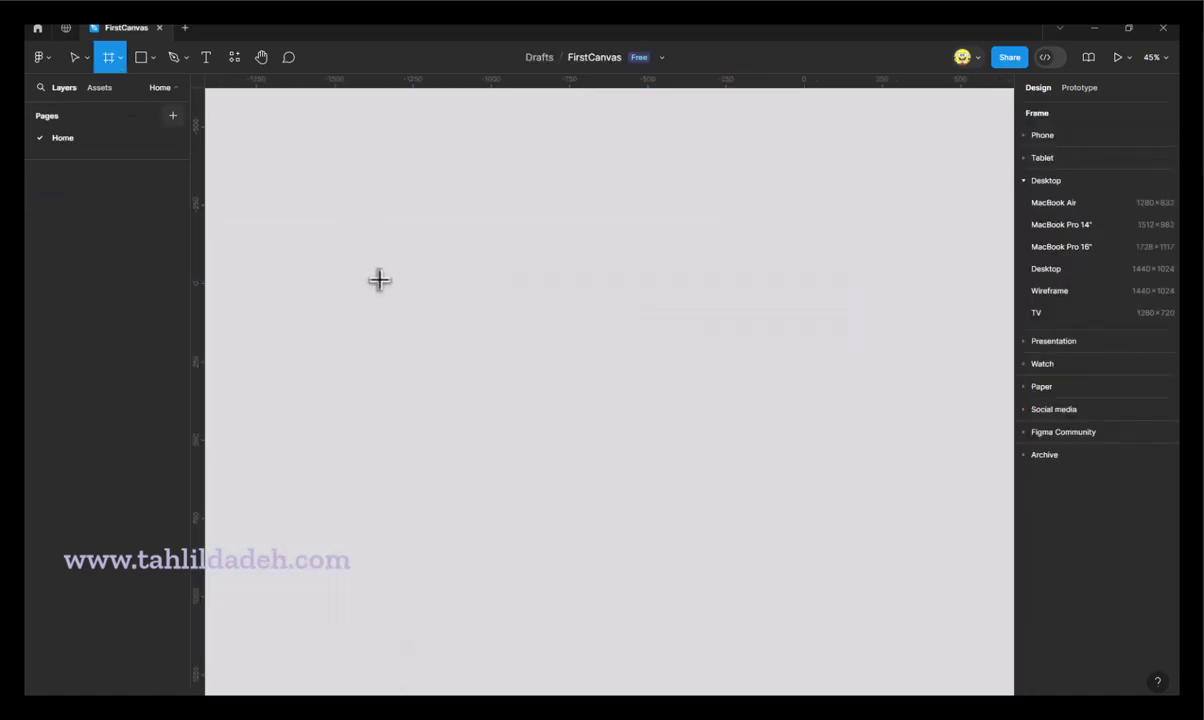
drag(332, 204, 833, 572)
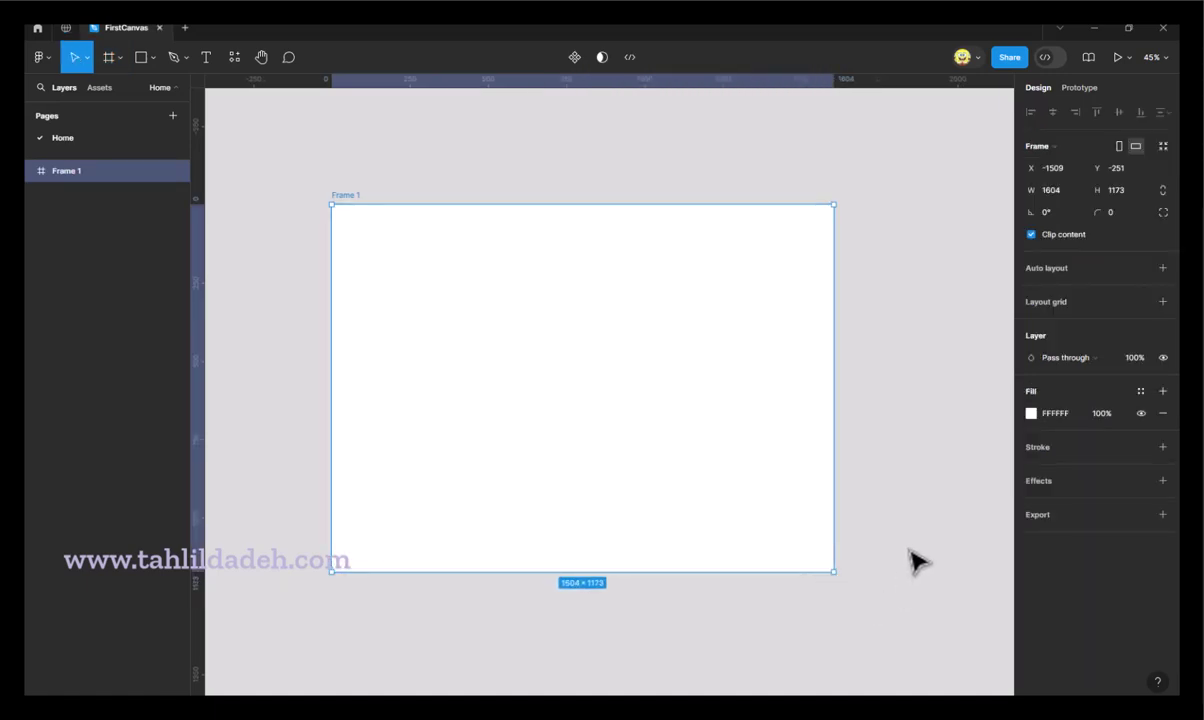
key(Escape)
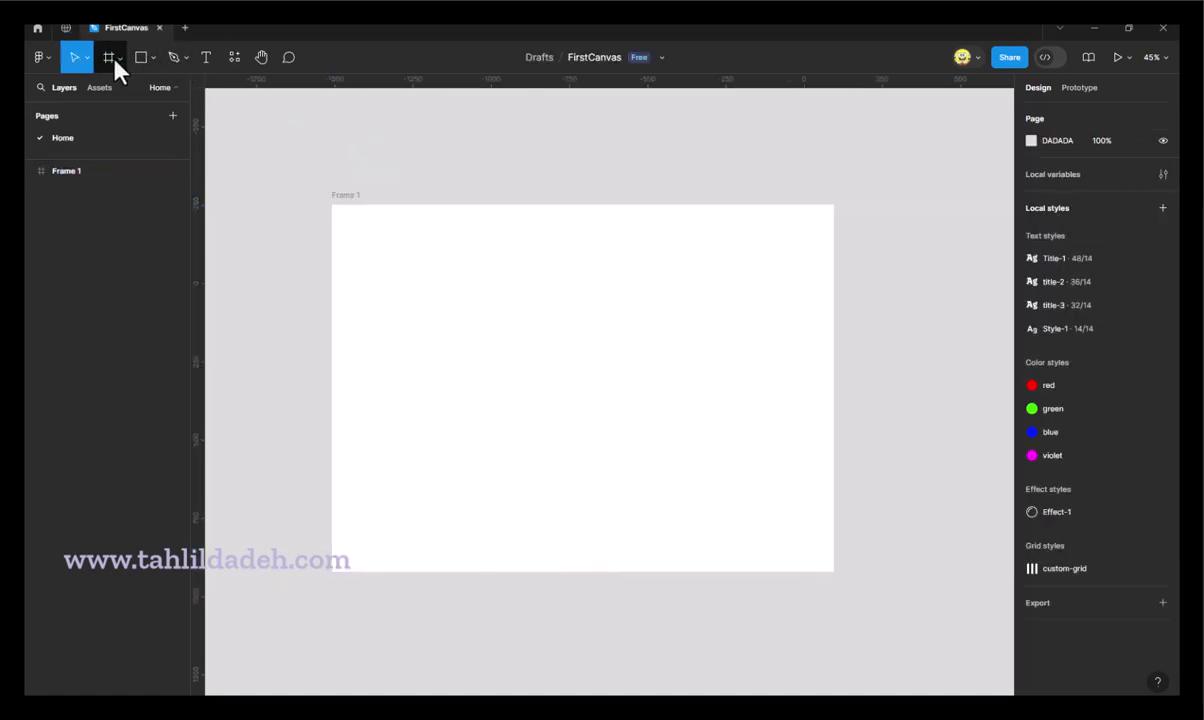
- Draw a 322×295 Frame 2 inside Frame 1 and fill it with the red library style
click(111, 57)
drag(470, 310, 571, 406)
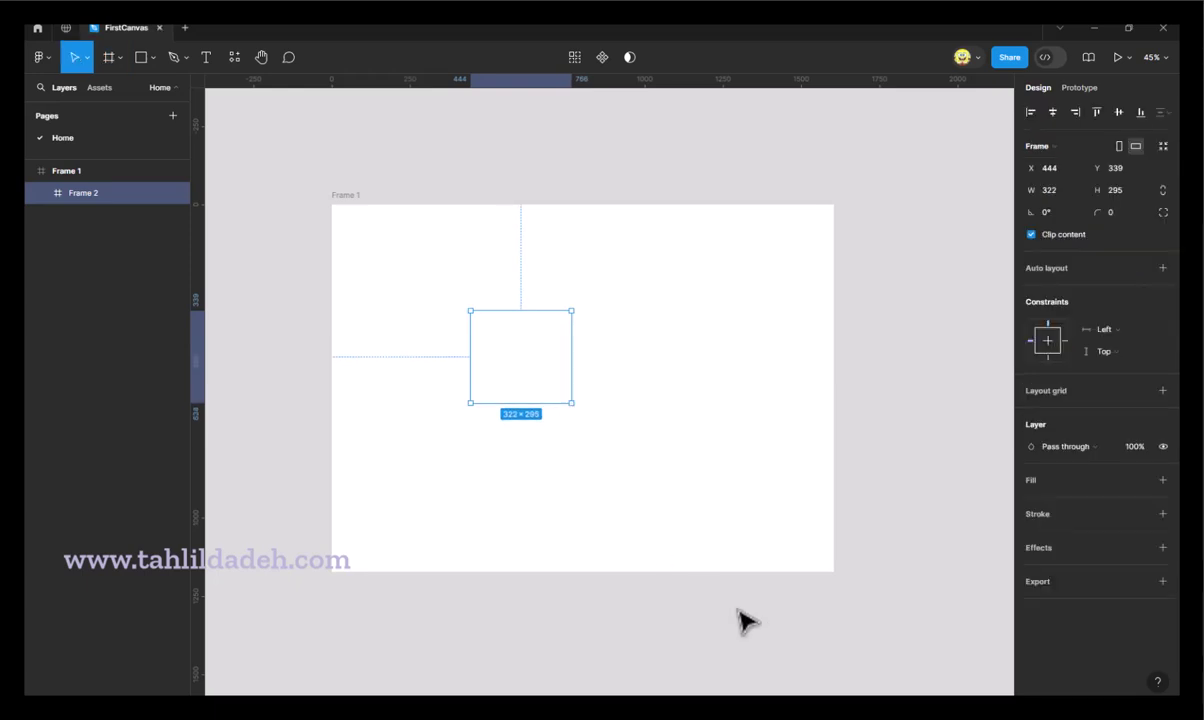
click(1031, 484)
click(1031, 502)
click(924, 306)
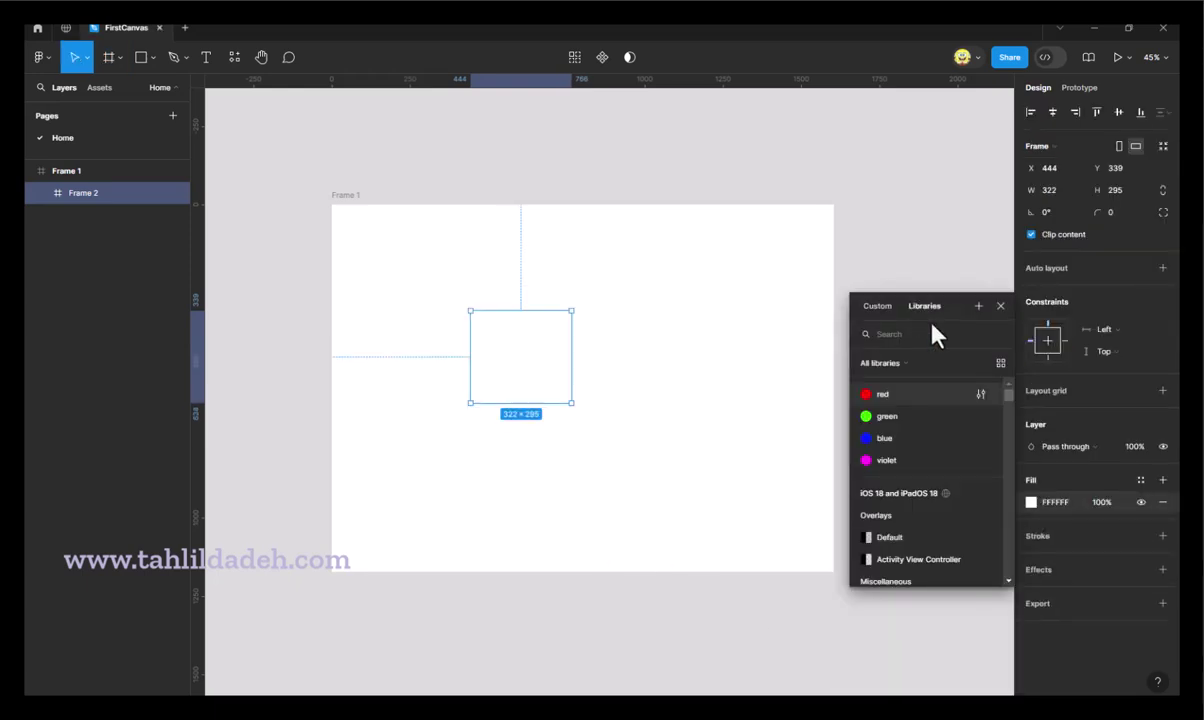
click(882, 394)
click(891, 370)
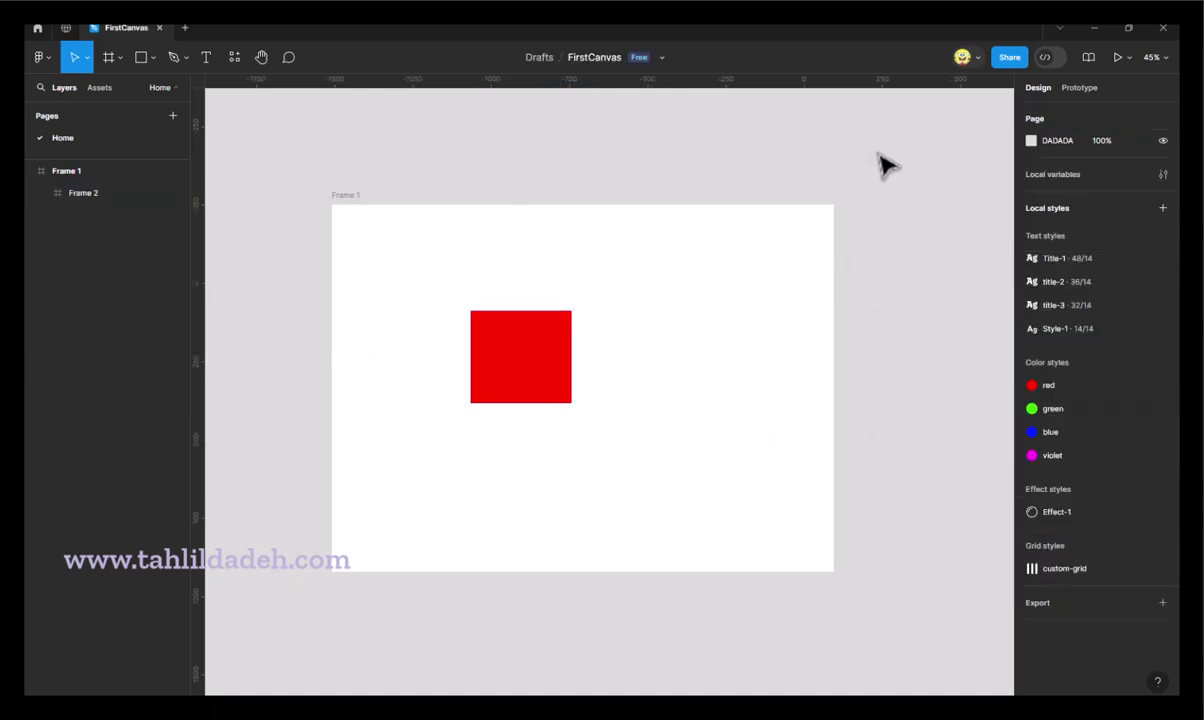
- Select the red Frame 2 at X 444, Y 339 inside Frame 1
click(560, 343)
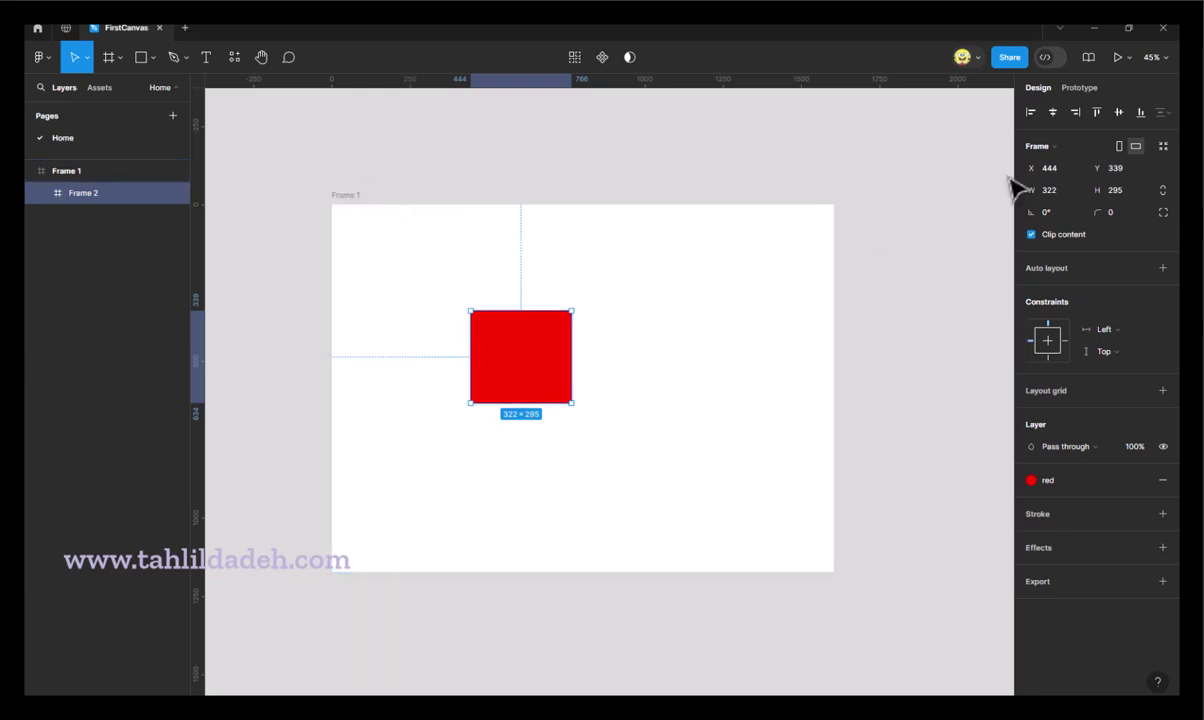
- Align the red Frame 2 flush to Frame 1's right edge at X 1282, Y 339
click(1032, 113)
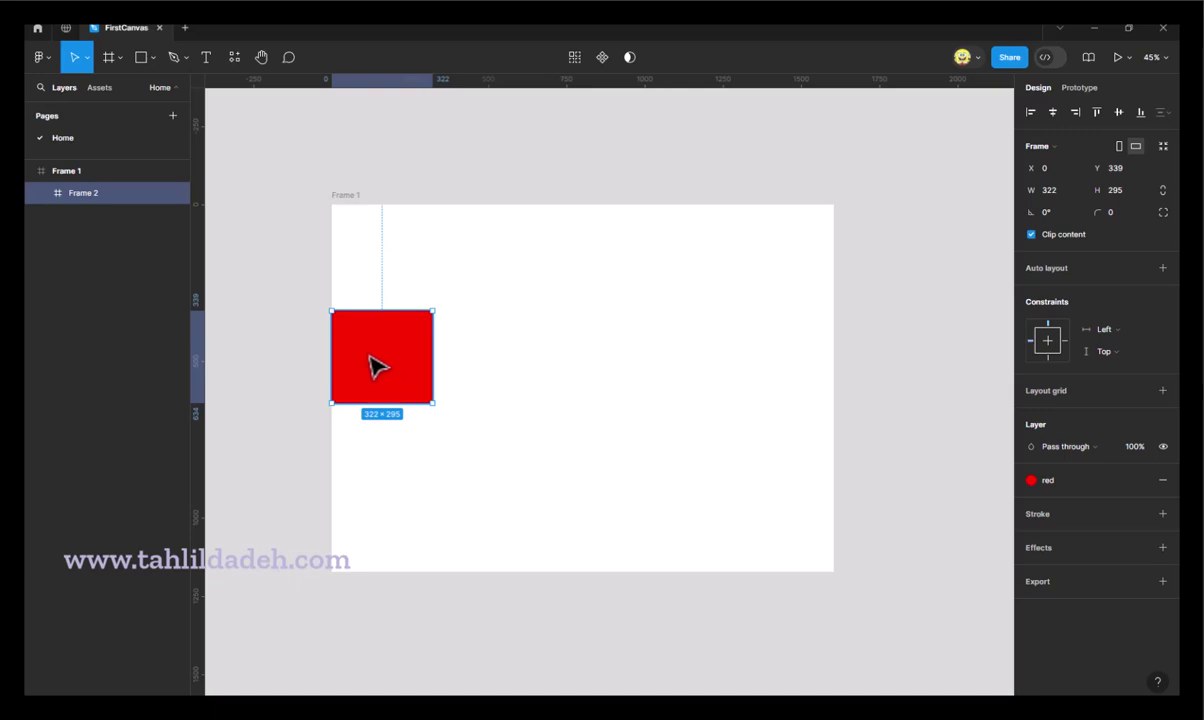
drag(390, 372, 648, 372)
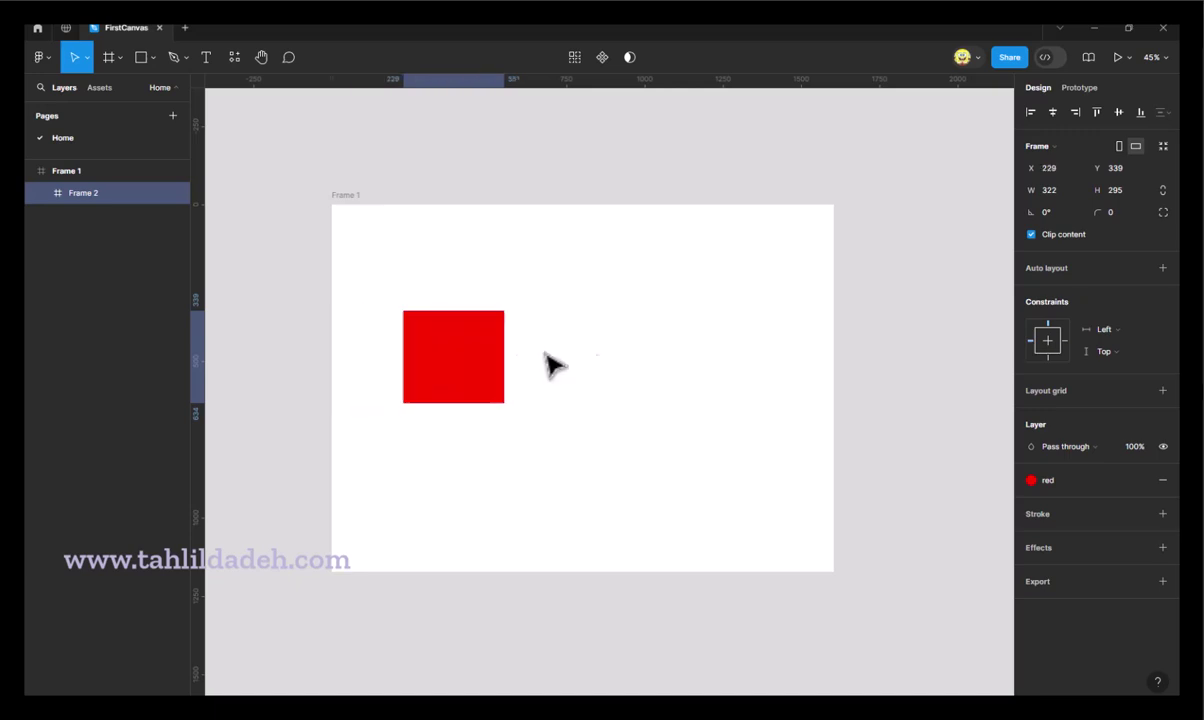
click(1032, 113)
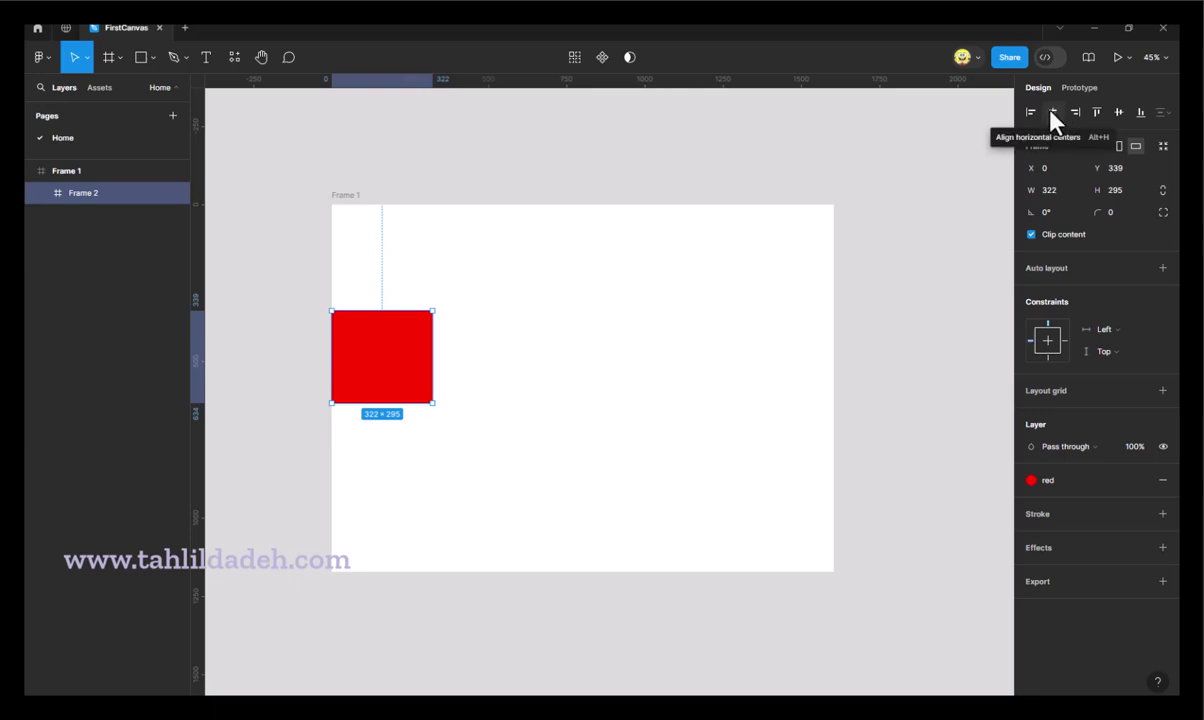
click(1051, 113)
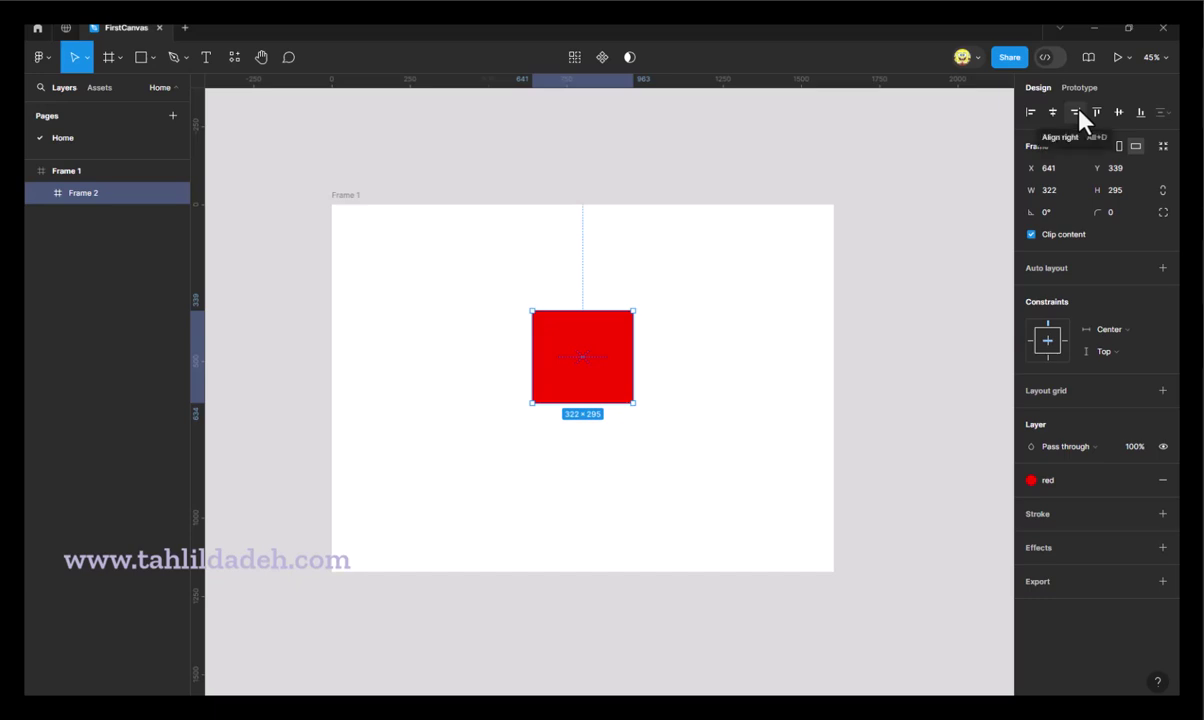
click(1079, 113)
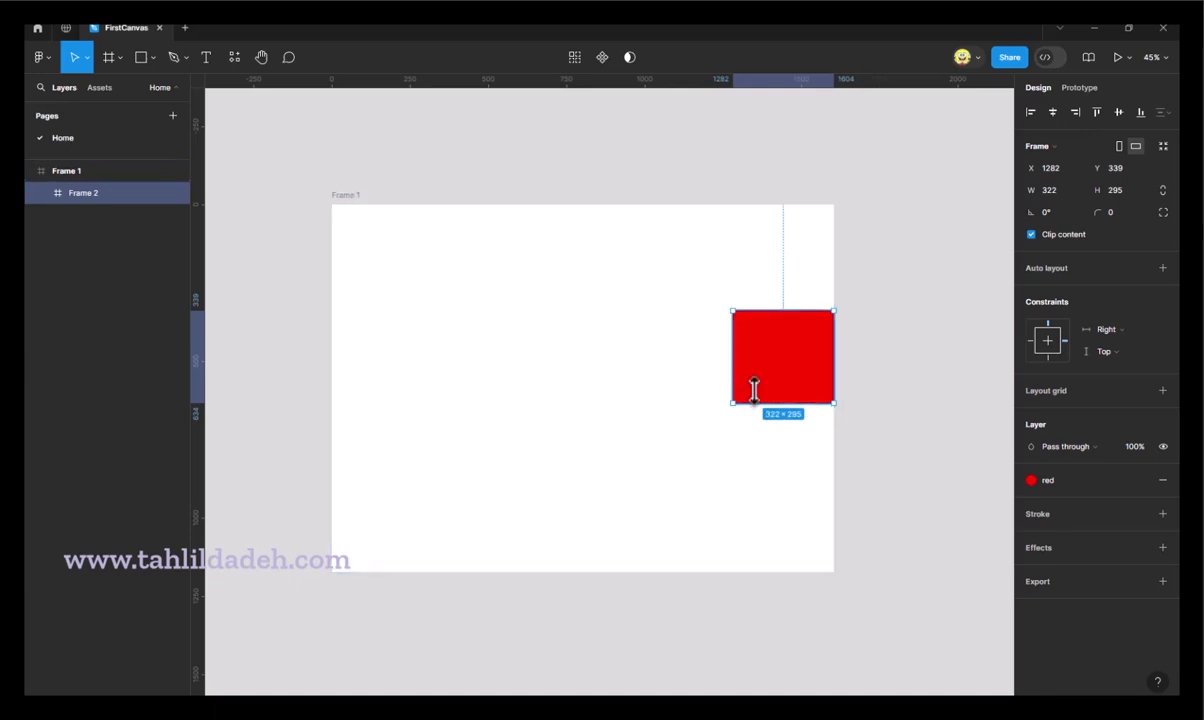
- Try the top, bottom and left alignments, then centre red Frame 2 at X 641, Y 439
click(1098, 112)
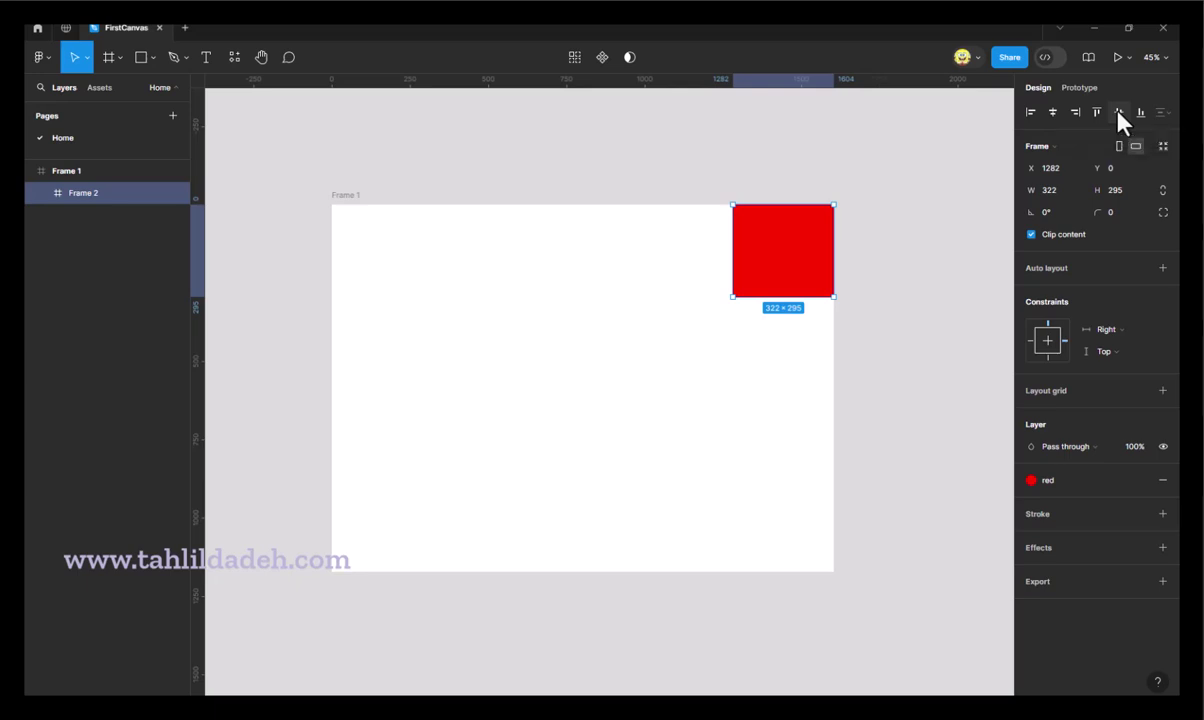
click(1119, 113)
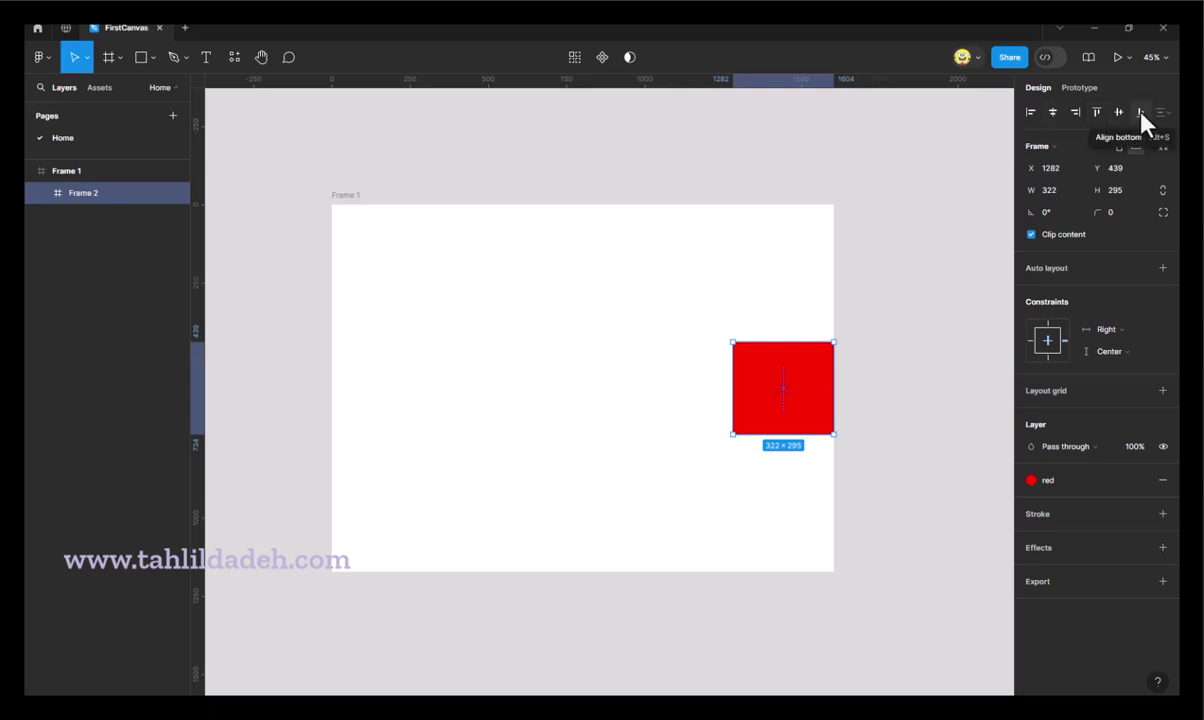
click(1141, 113)
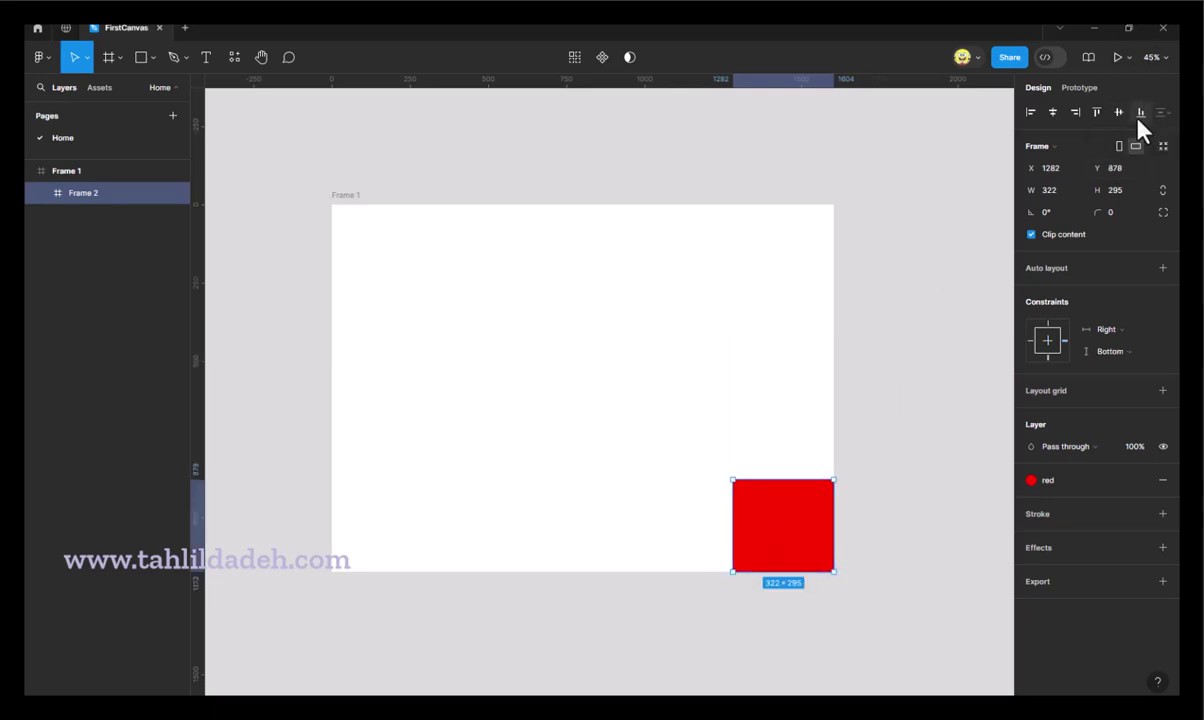
click(1031, 113)
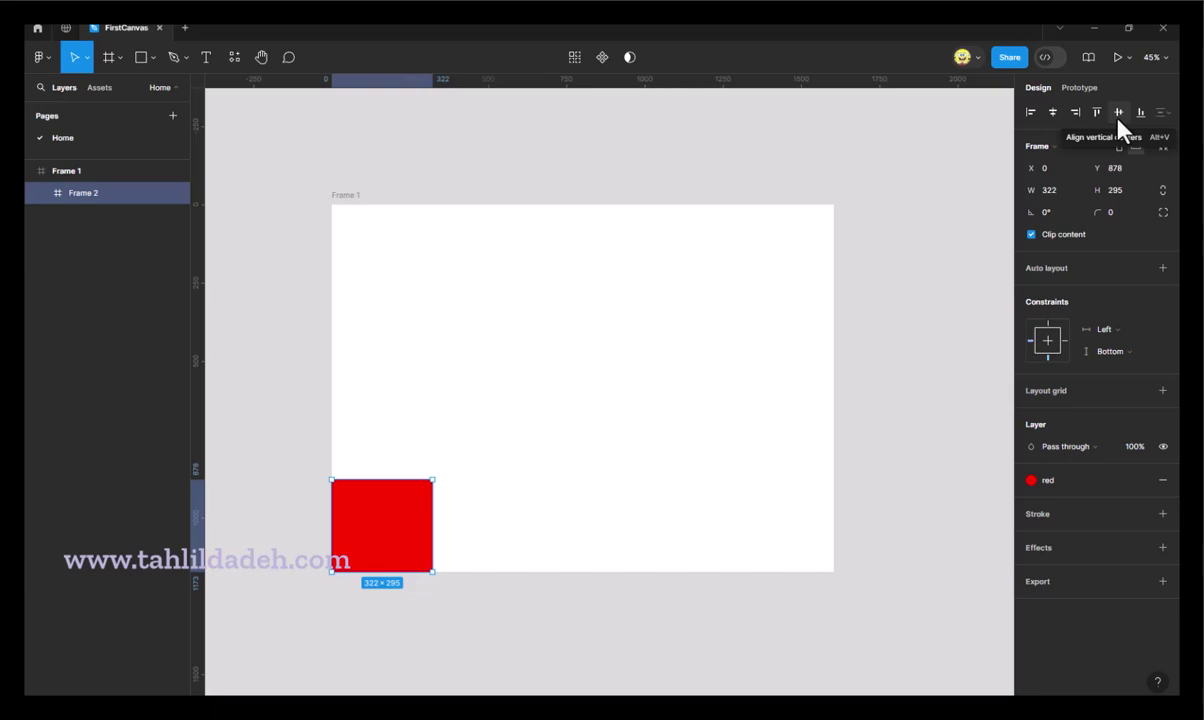
click(1053, 113)
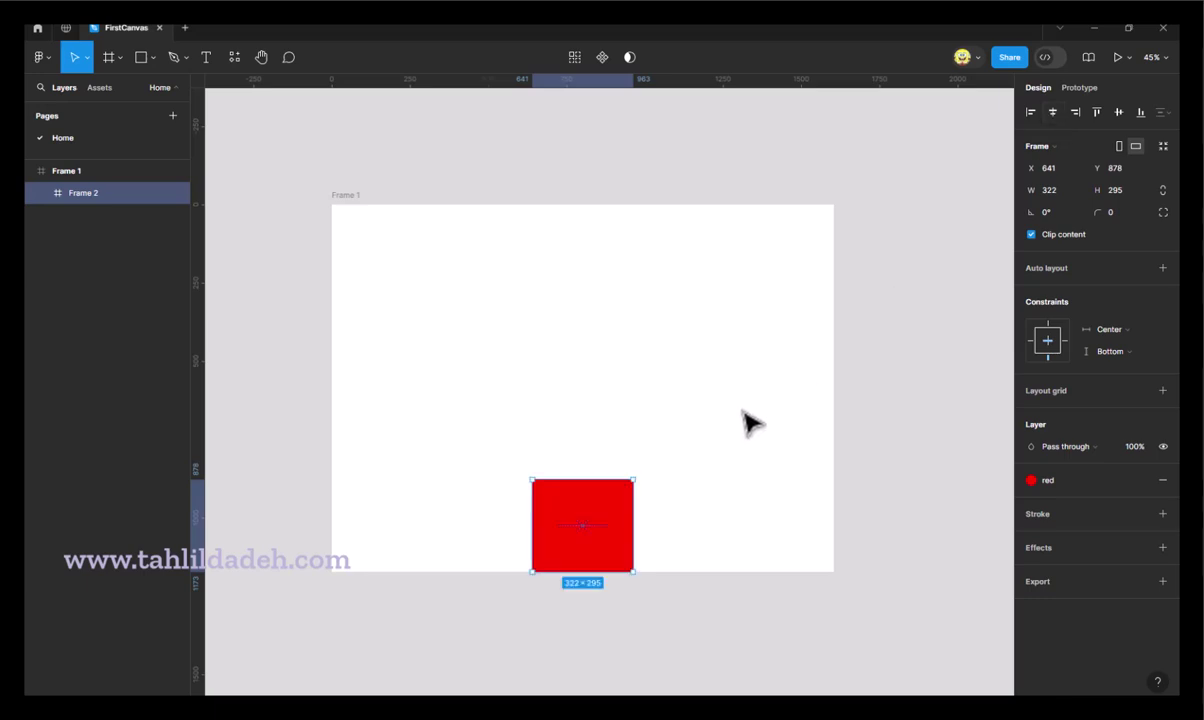
click(1119, 112)
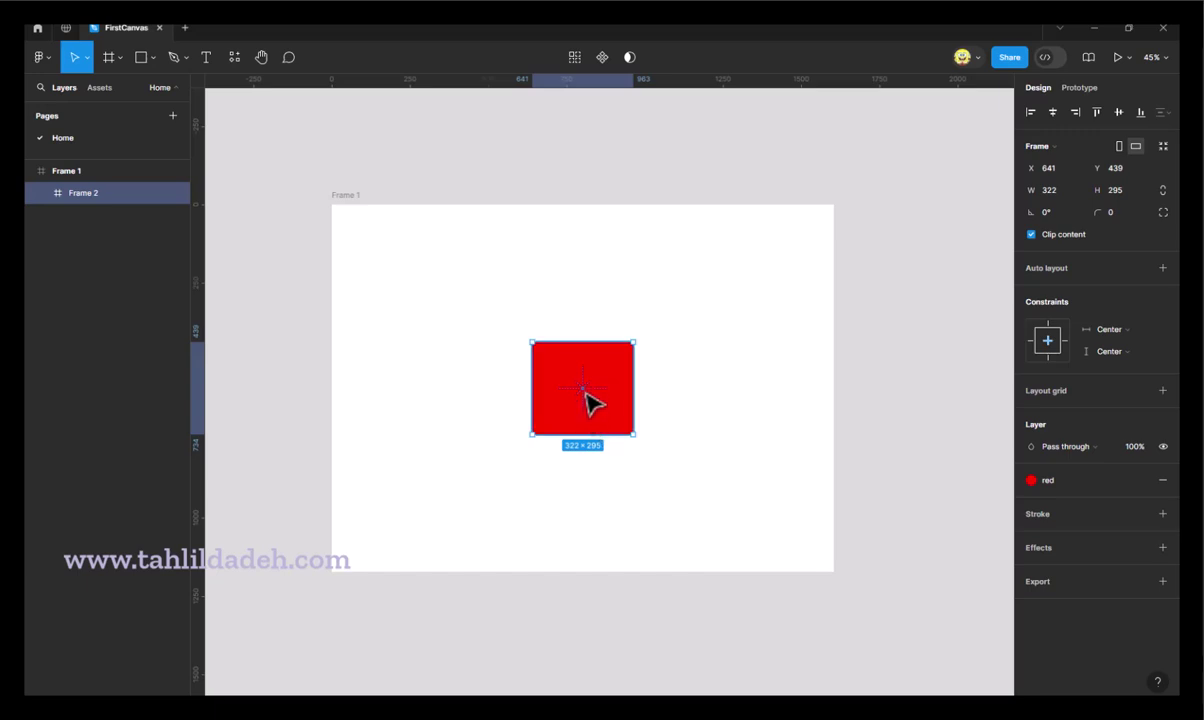
- Drag red Frame 2 toward Frame 1's left and recentre it vertically at X 287, Y 391
mouse_move(567, 390)
mouse_down()
mouse_move(366, 258)
mouse_move(378, 267)
mouse_up()
click(1052, 112)
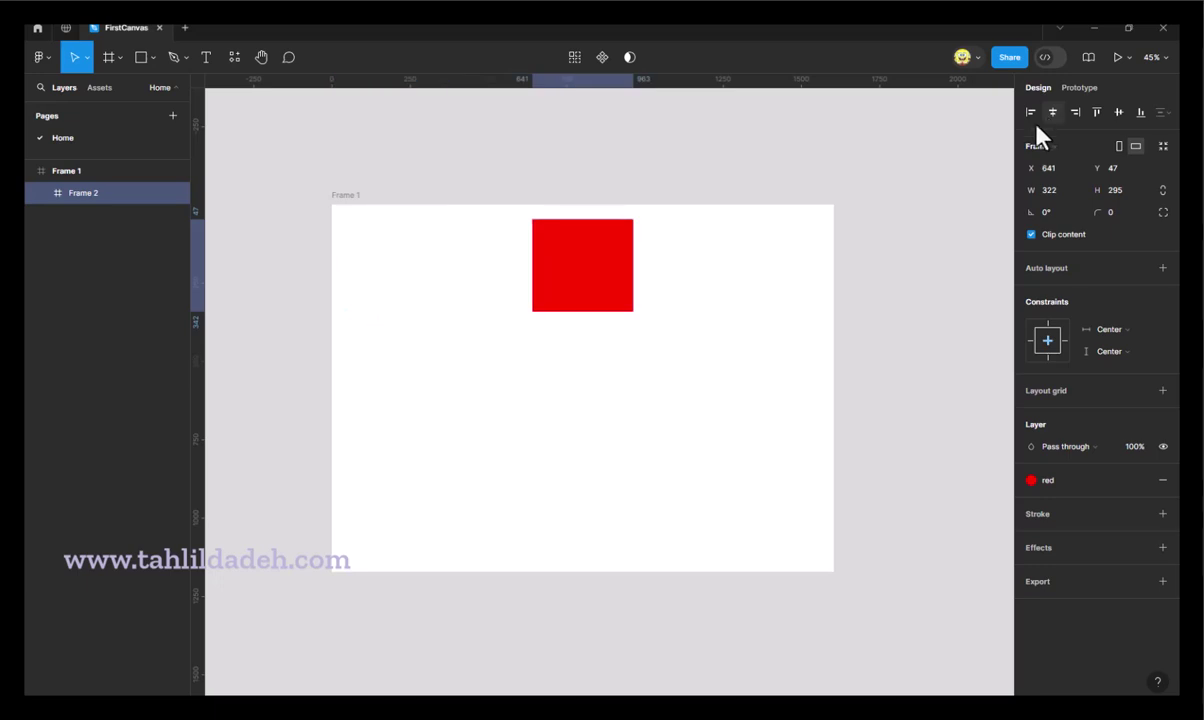
drag(578, 301, 400, 296)
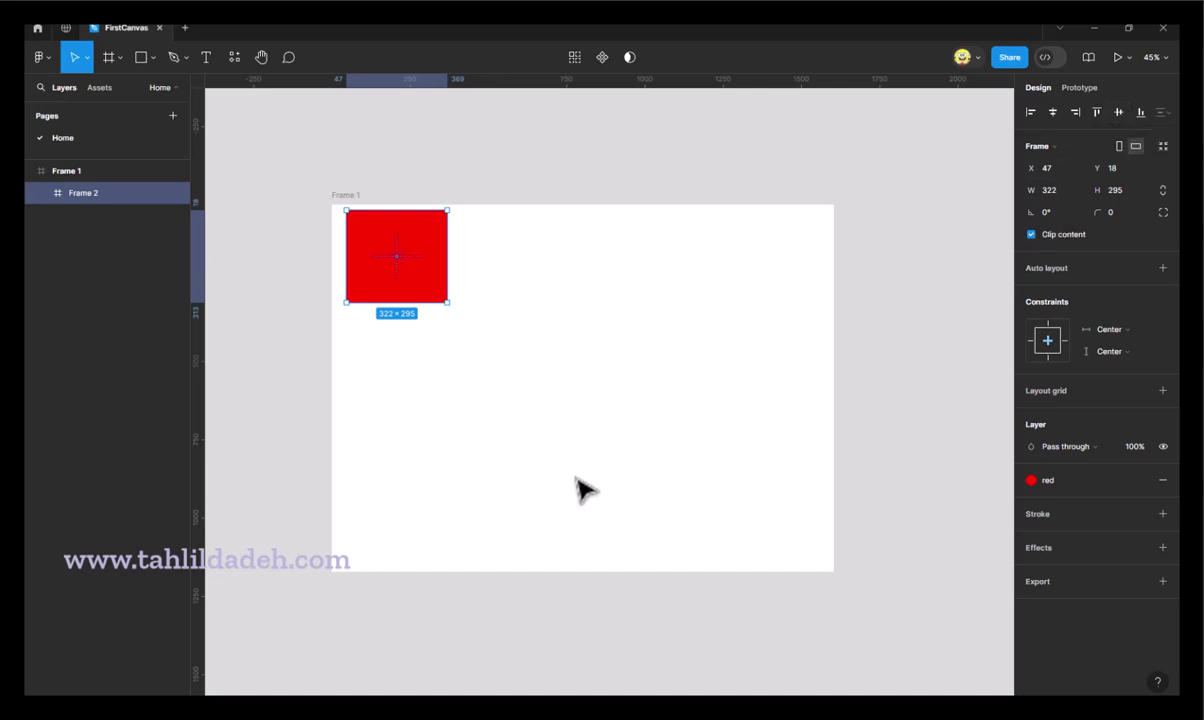
key(alt+v)
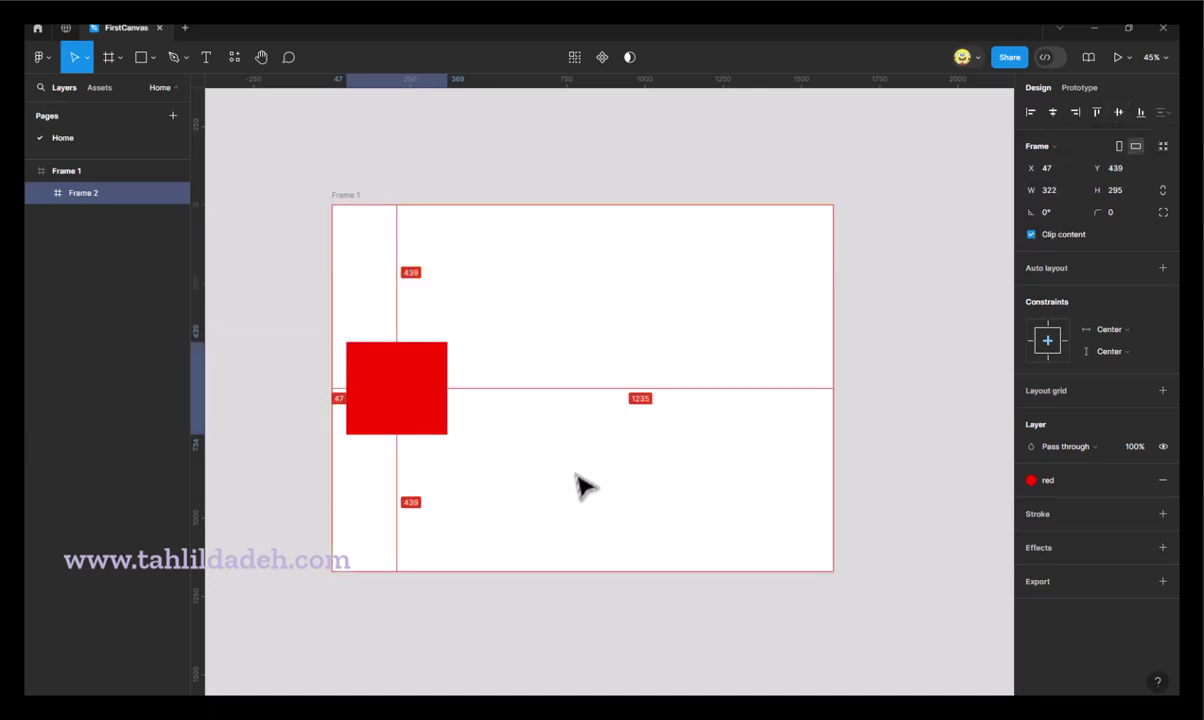
key(alt+h)
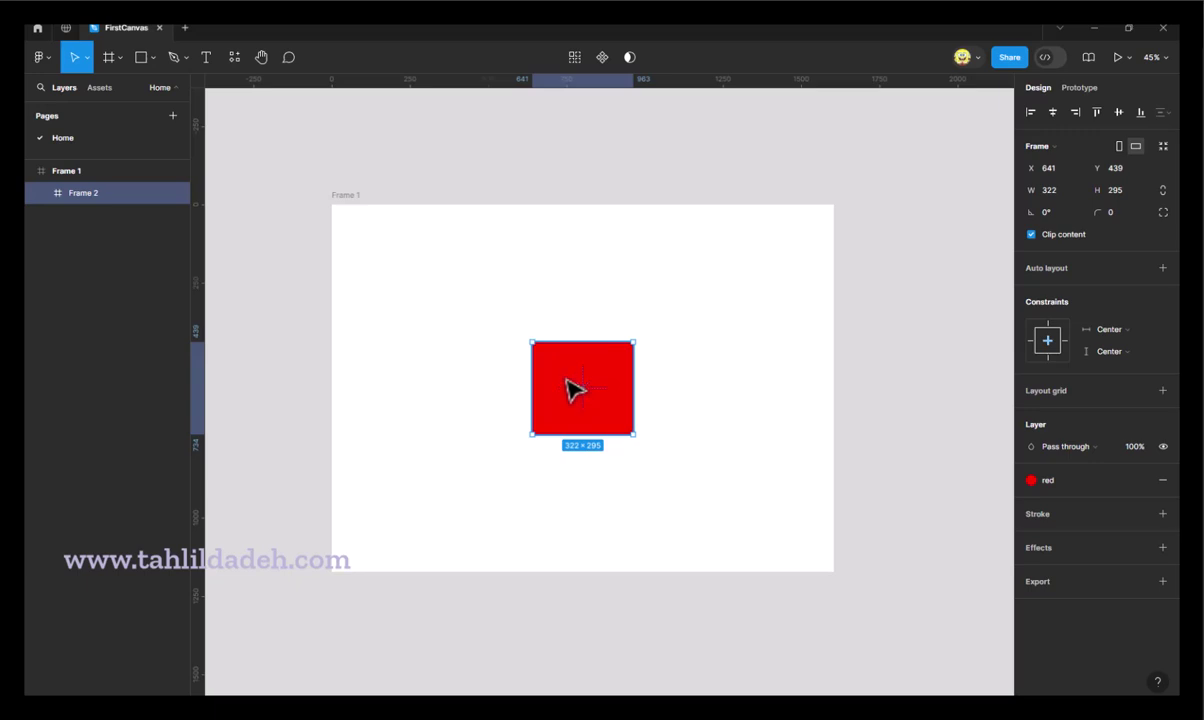
drag(568, 388, 432, 326)
key(alt+v)
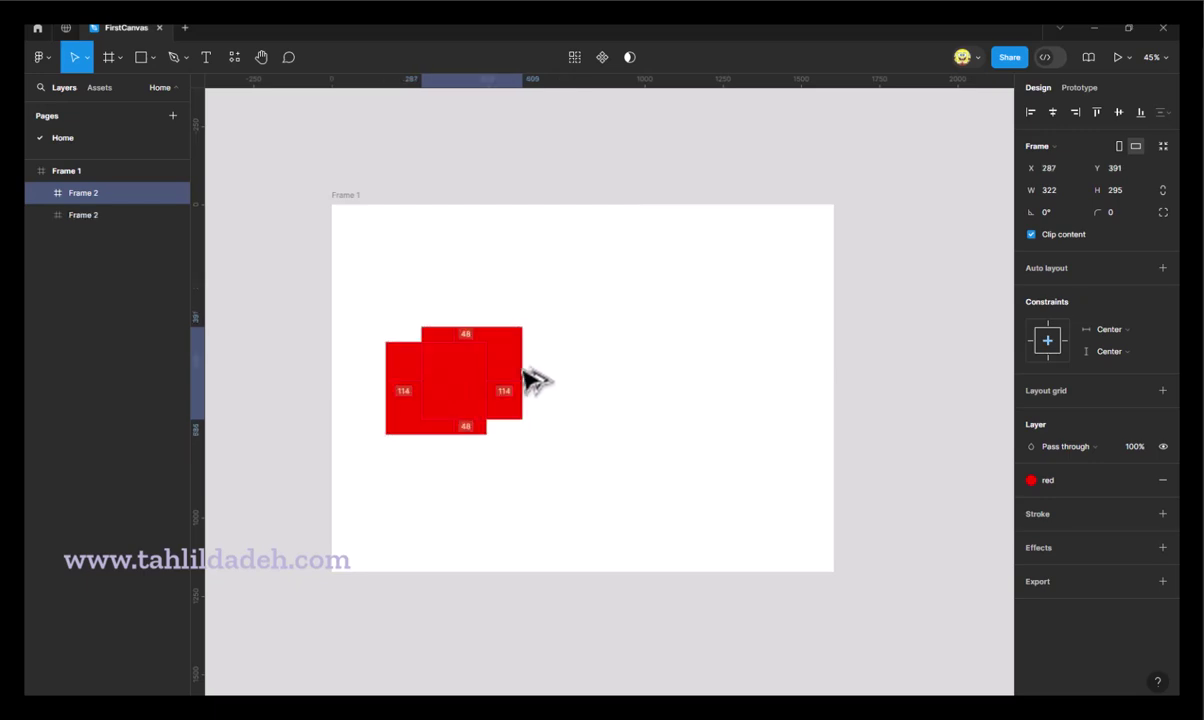
- Undo a stray duplicate, centre red Frame 2 horizontally, then drag it out right of Frame 1
drag(478, 398, 572, 363)
key(ctrl+z)
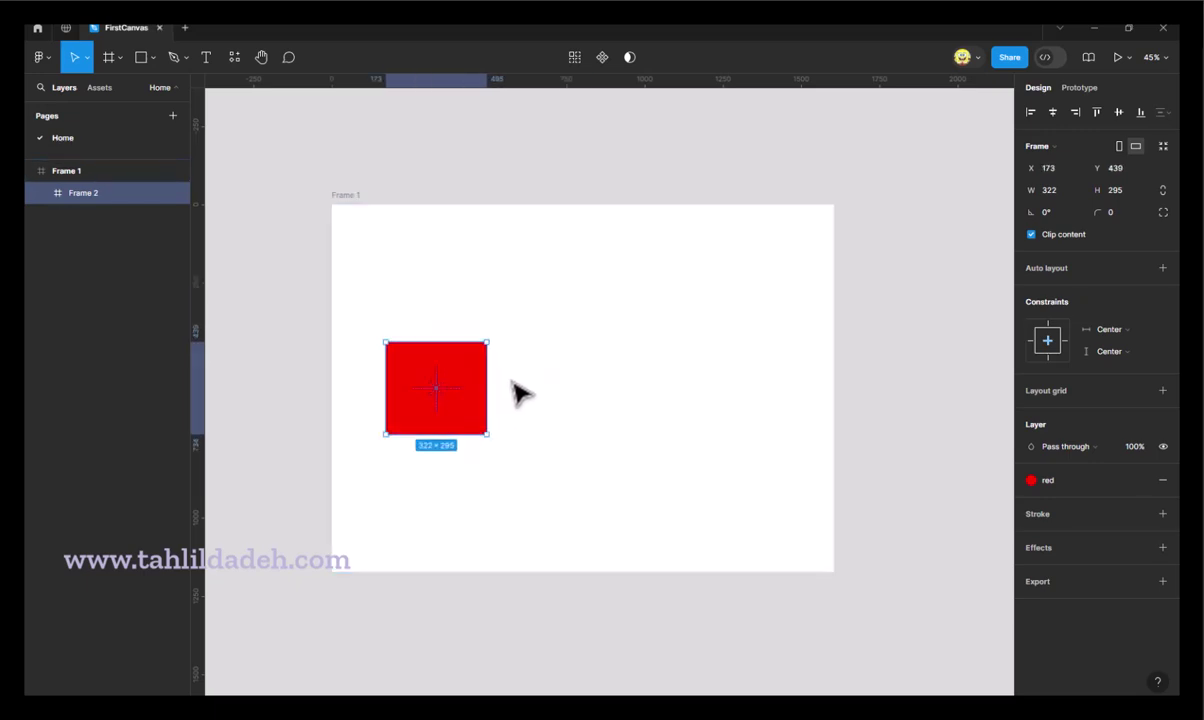
key(alt+h)
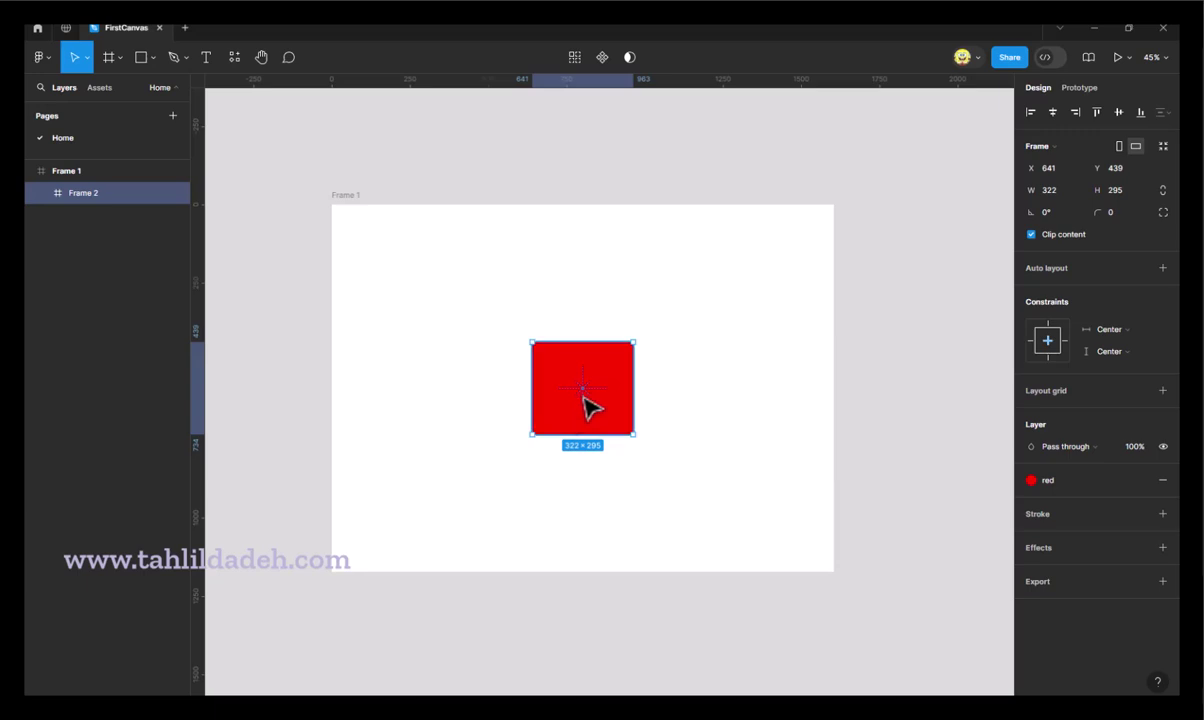
drag(613, 374, 974, 276)
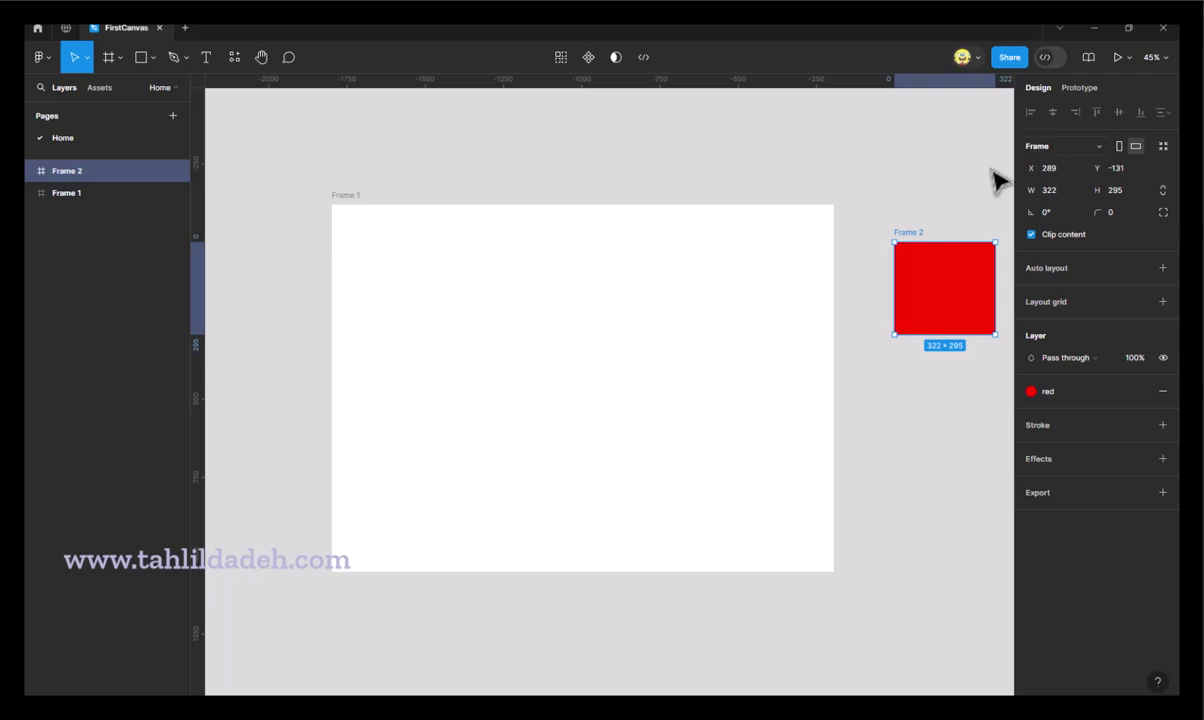
- Centre-align red Frame 2 and Frame 1 with each other on both axes, then deselect
mouse_move(955, 152)
mouse_down()
mouse_move(585, 538)
mouse_move(381, 645)
mouse_up()
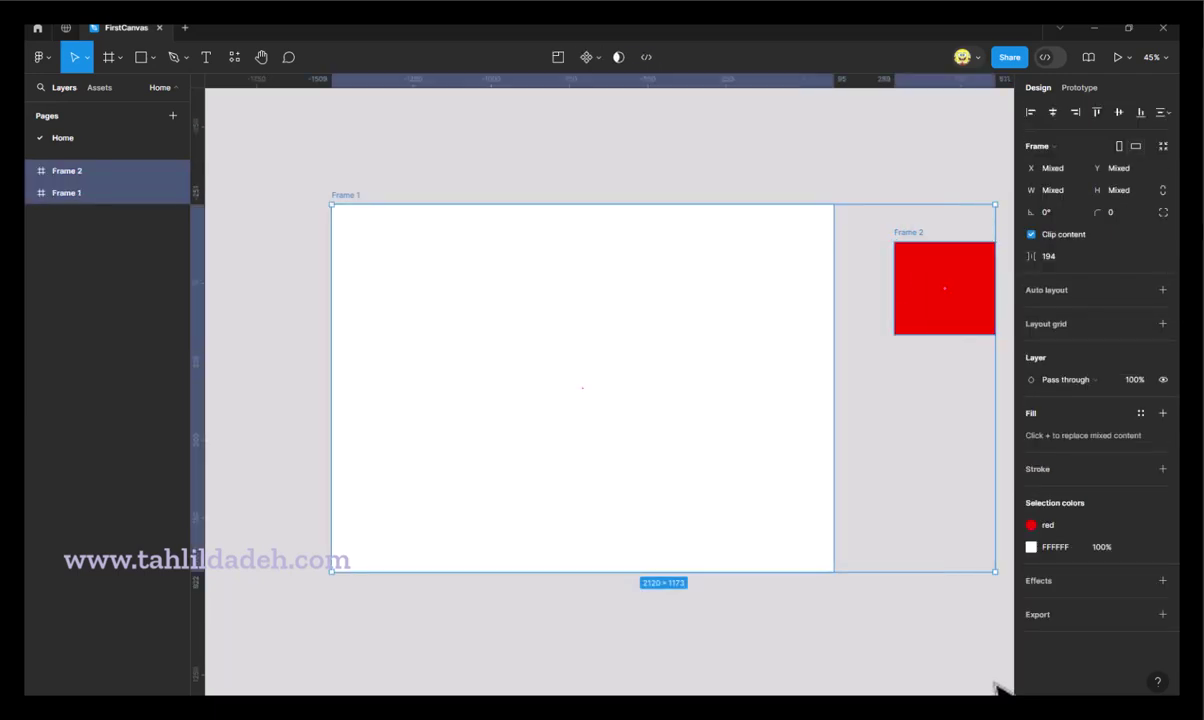
key(alt+h)
key(alt+v)
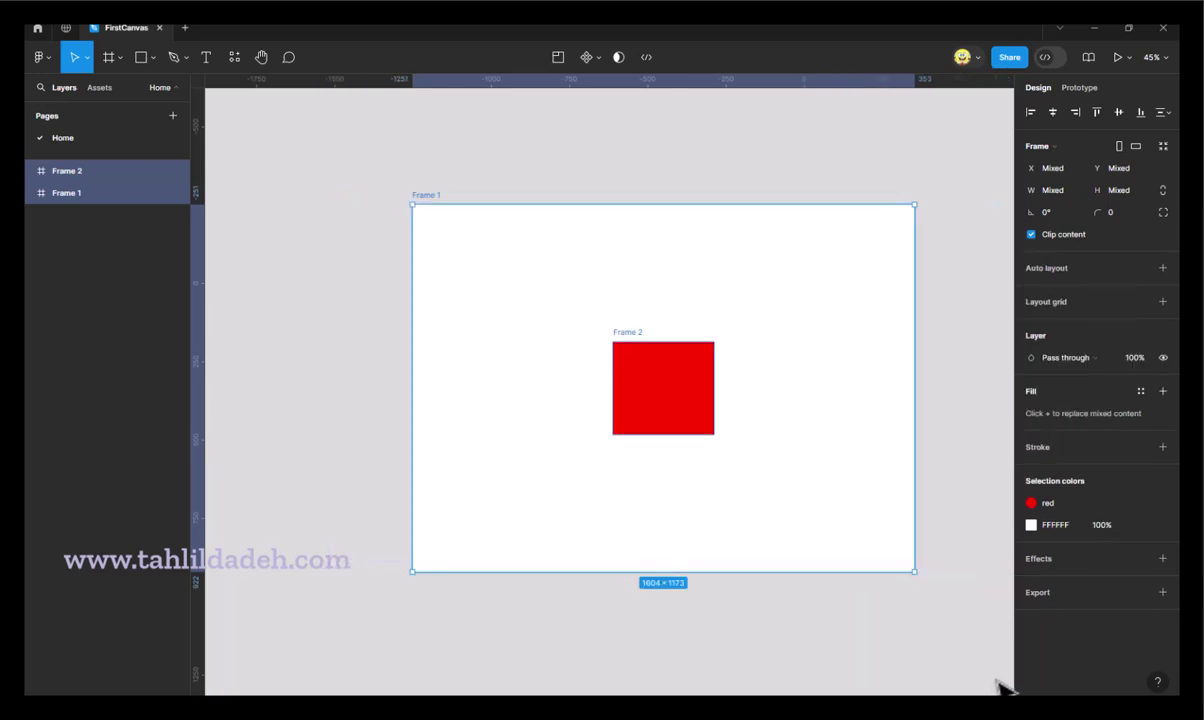
click(355, 318)
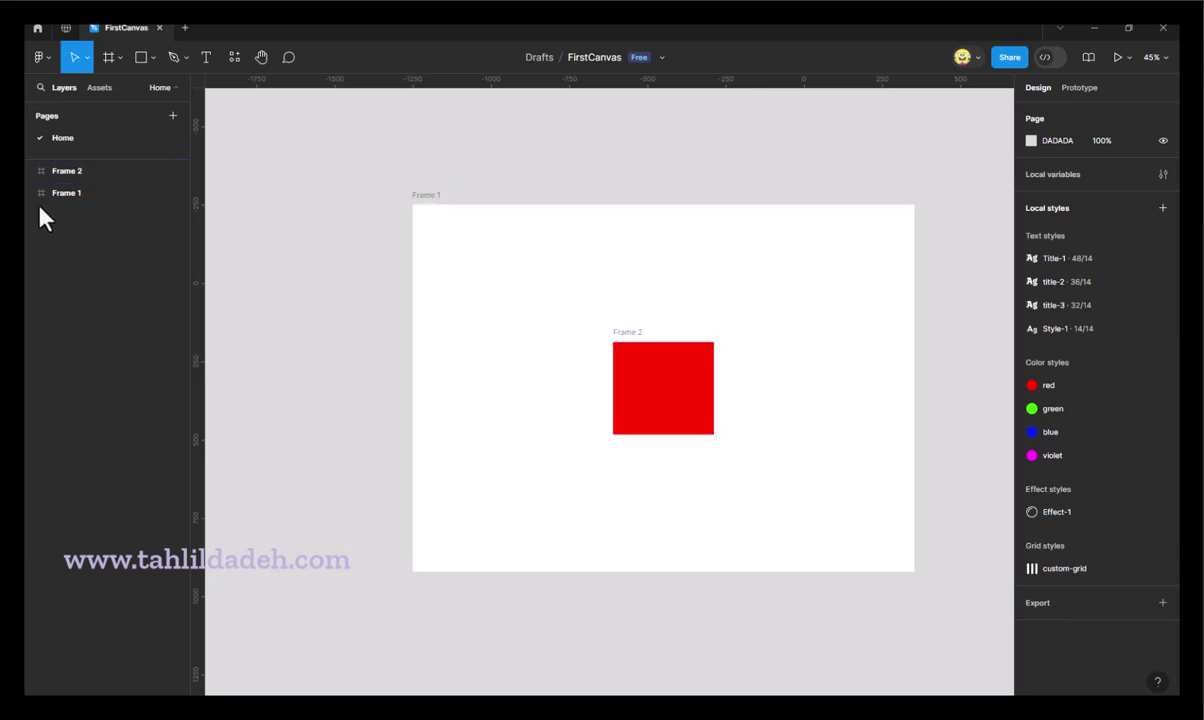
mouse_move(107, 171)
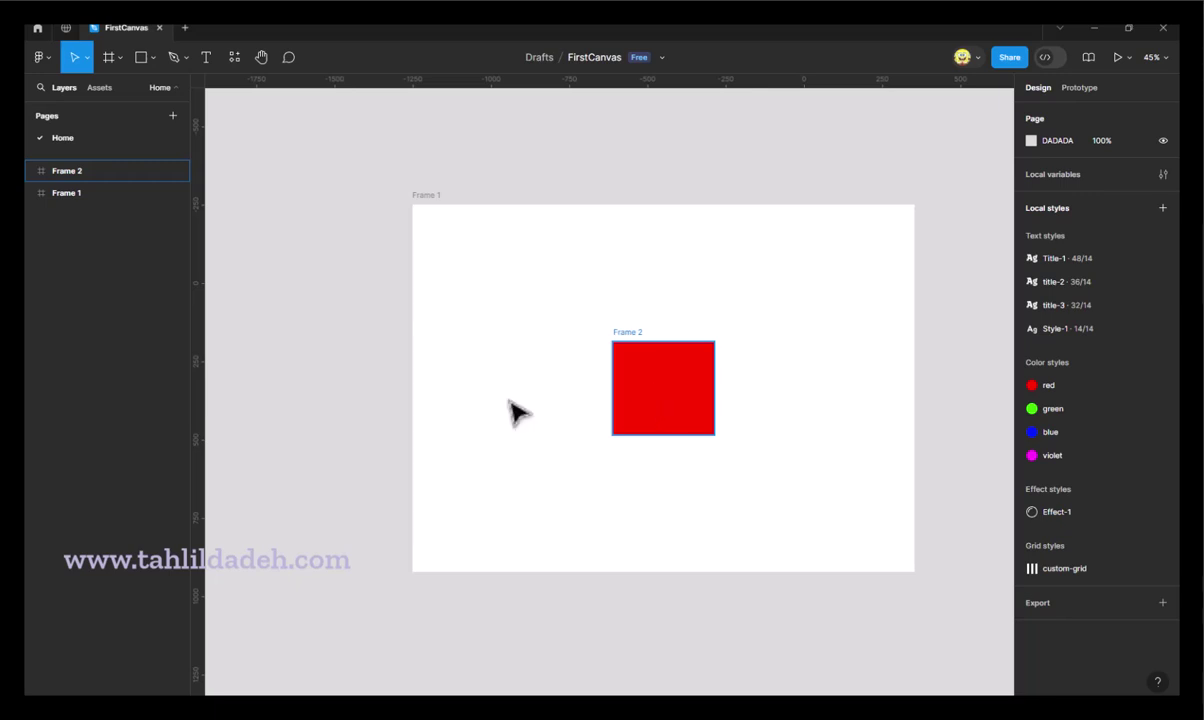
- Nest red Frame 2 back inside Frame 1 at X 124, Y 137, with a copy at X 628
mouse_move(668, 413)
mouse_down()
mouse_move(560, 342)
mouse_move(325, 331)
mouse_up()
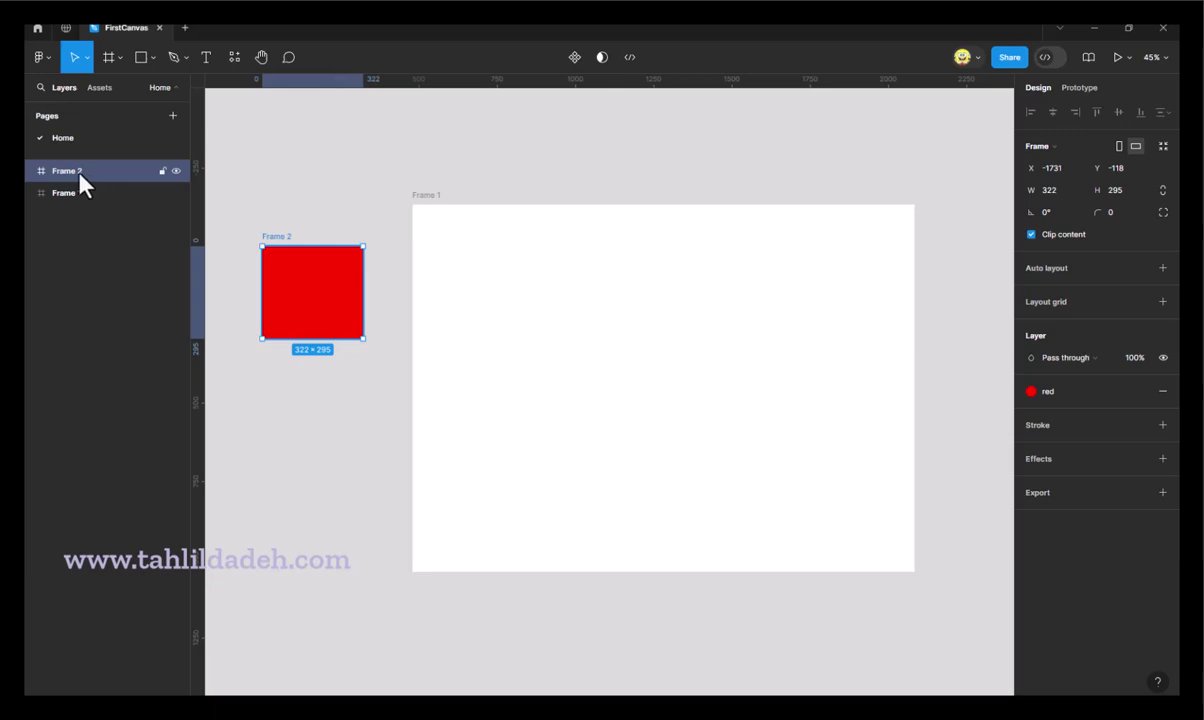
drag(80, 183, 81, 196)
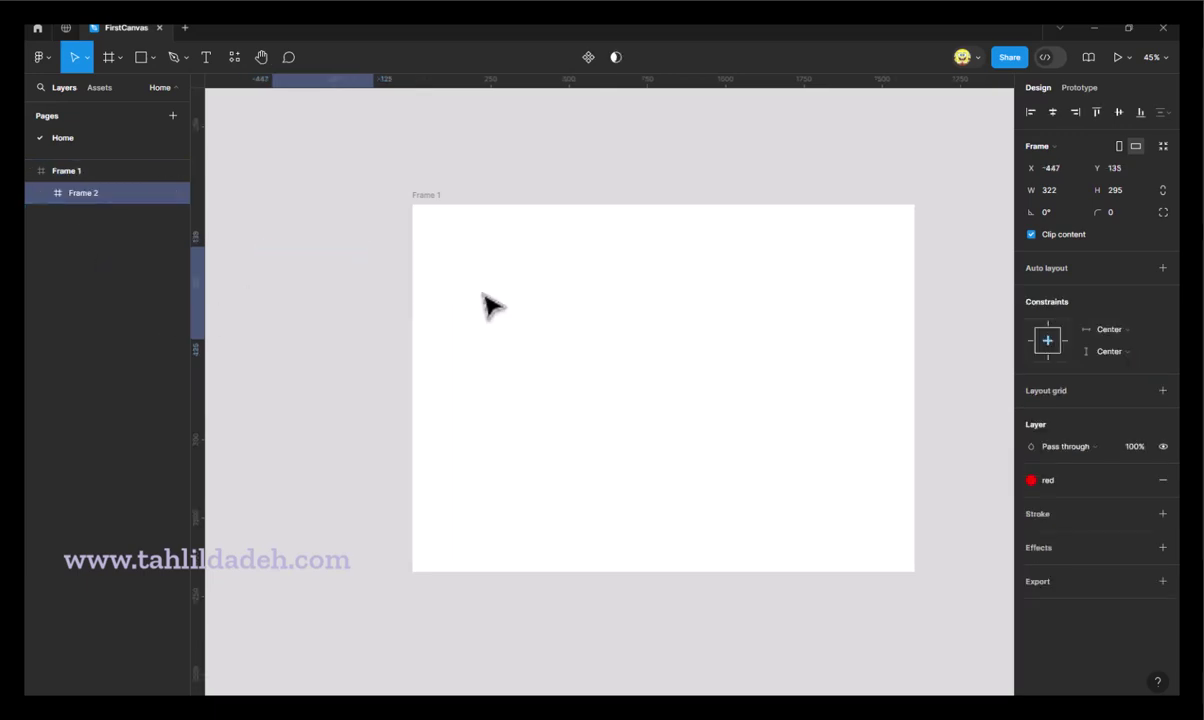
drag(476, 298, 663, 295)
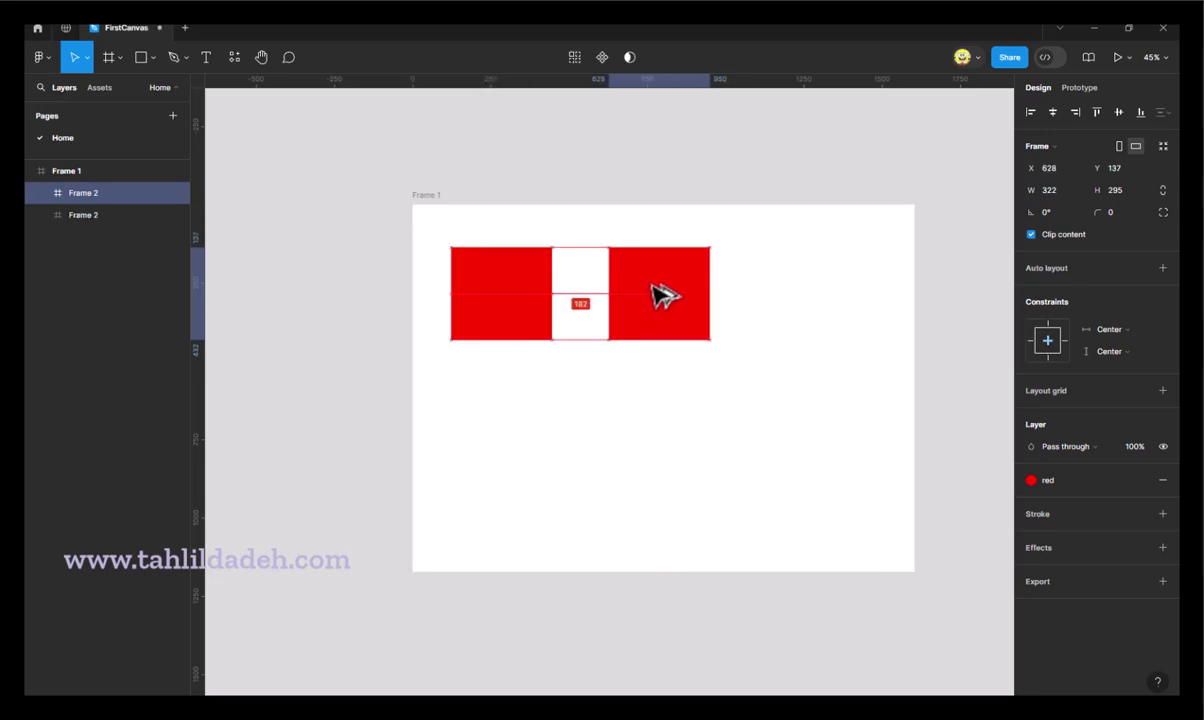
- Give copy Frame 3 the blue colour style, move it to X 976, and select red too
click(1031, 480)
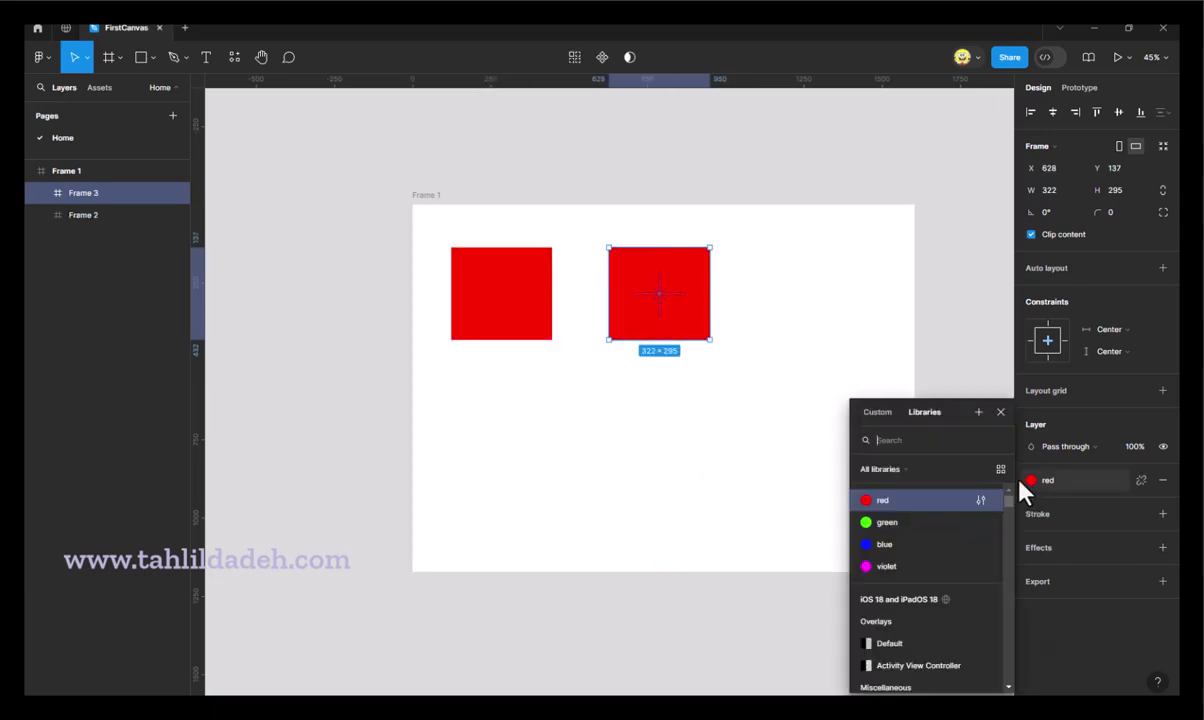
click(892, 543)
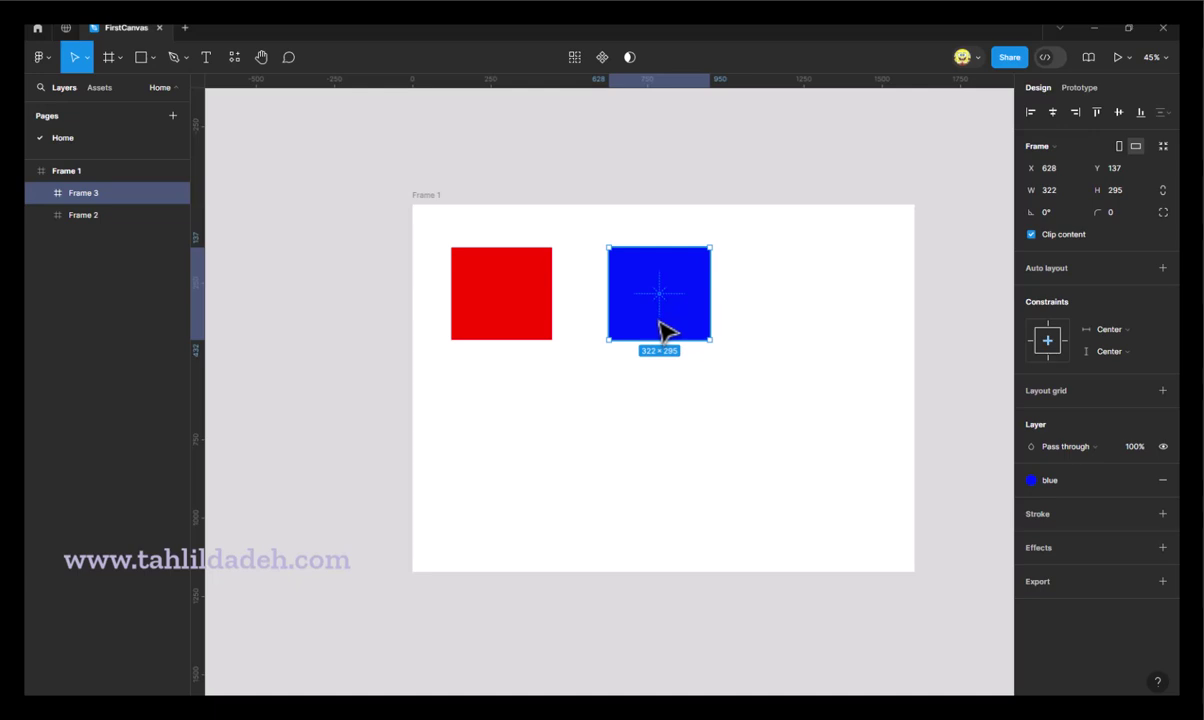
drag(668, 332, 776, 331)
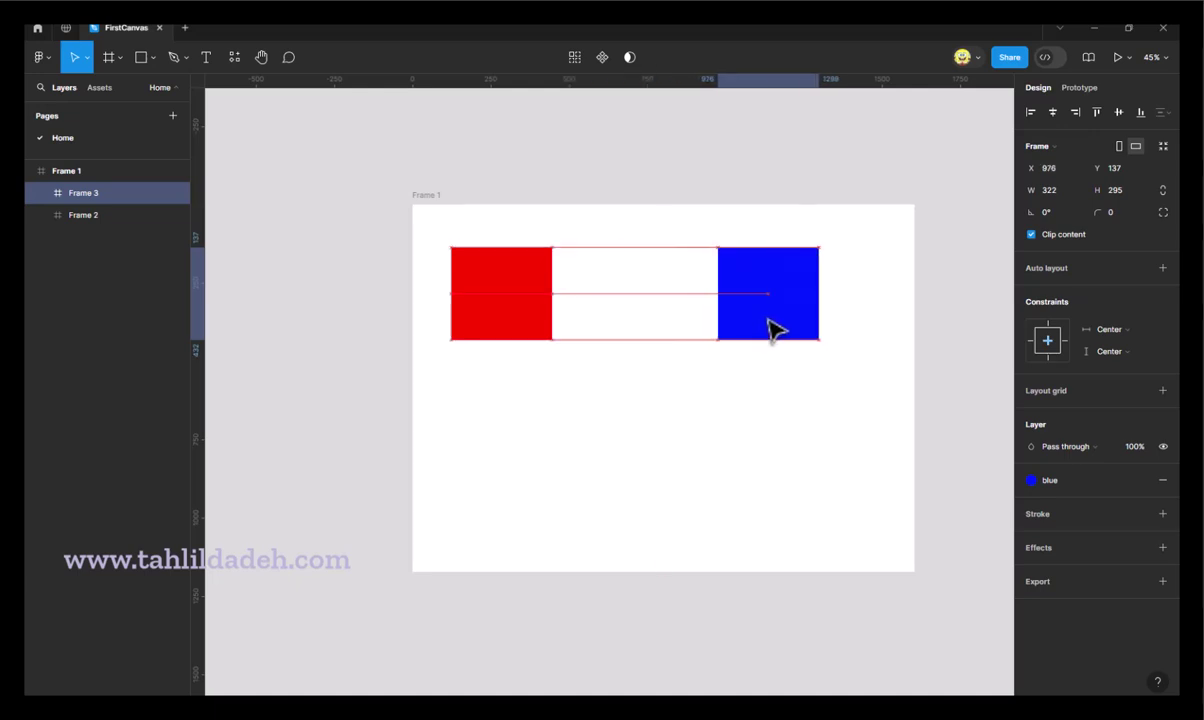
shift+click(508, 314)
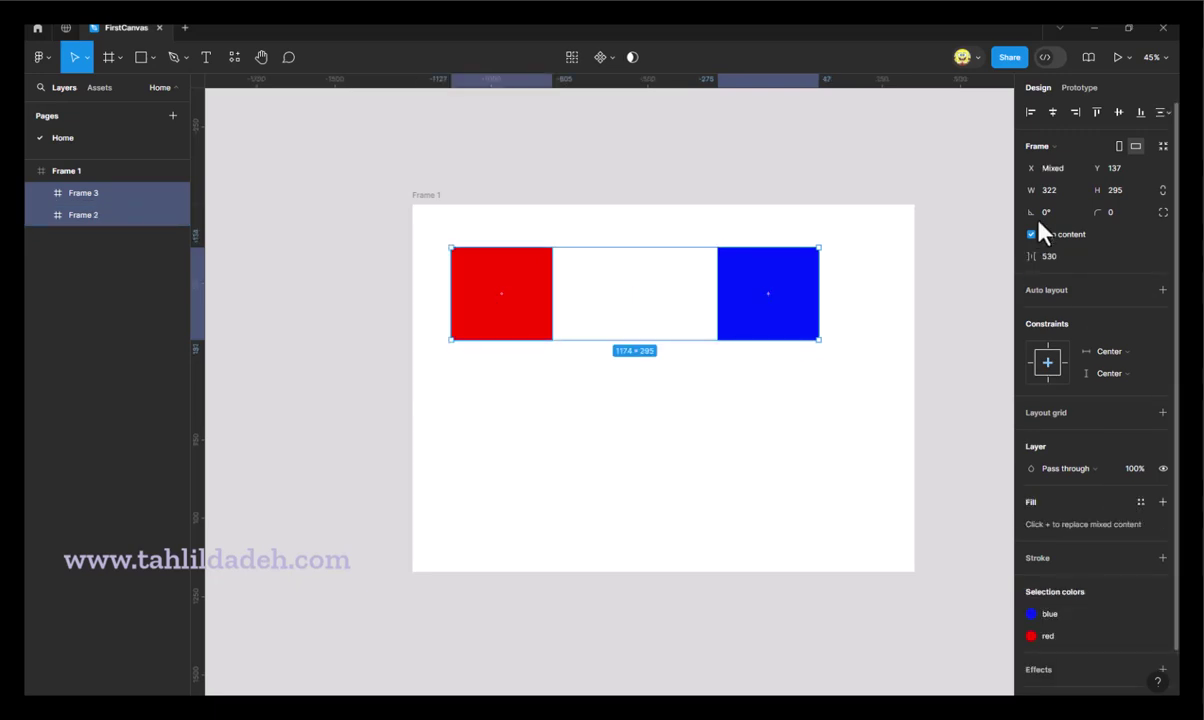
- Undo trial left and horizontal-centre alignments of red and blue, then move the pair down
click(1032, 112)
key(ctrl+z)
click(1052, 112)
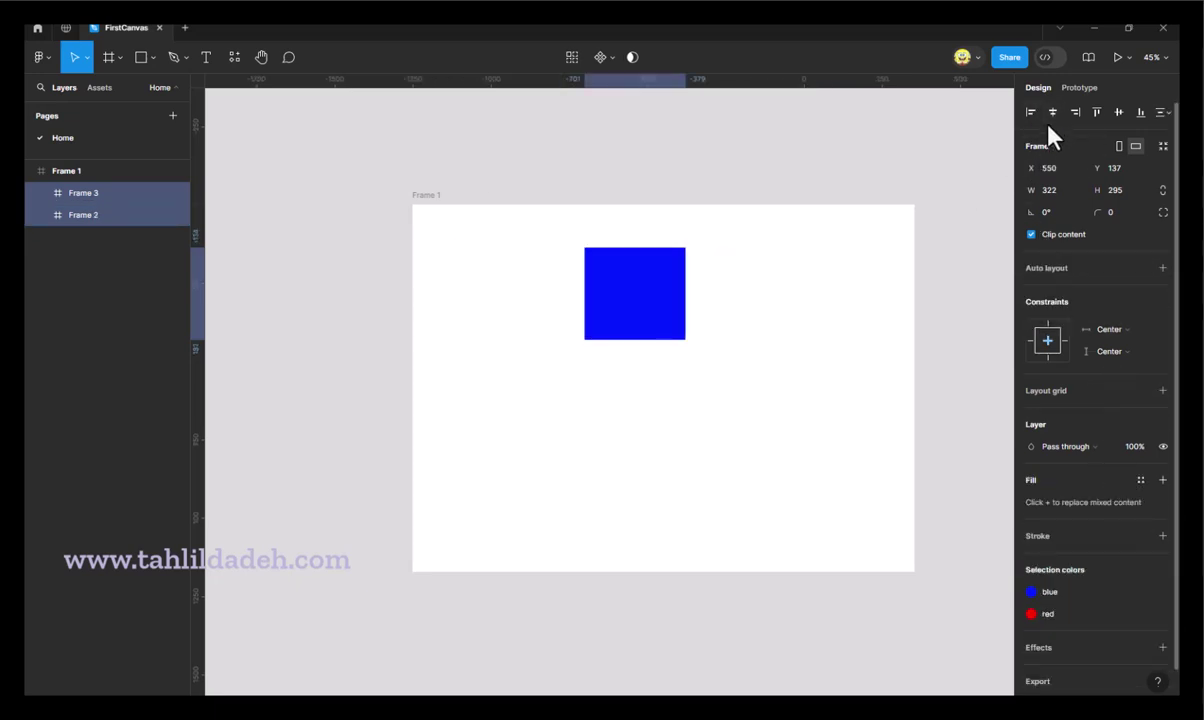
key(ctrl+z)
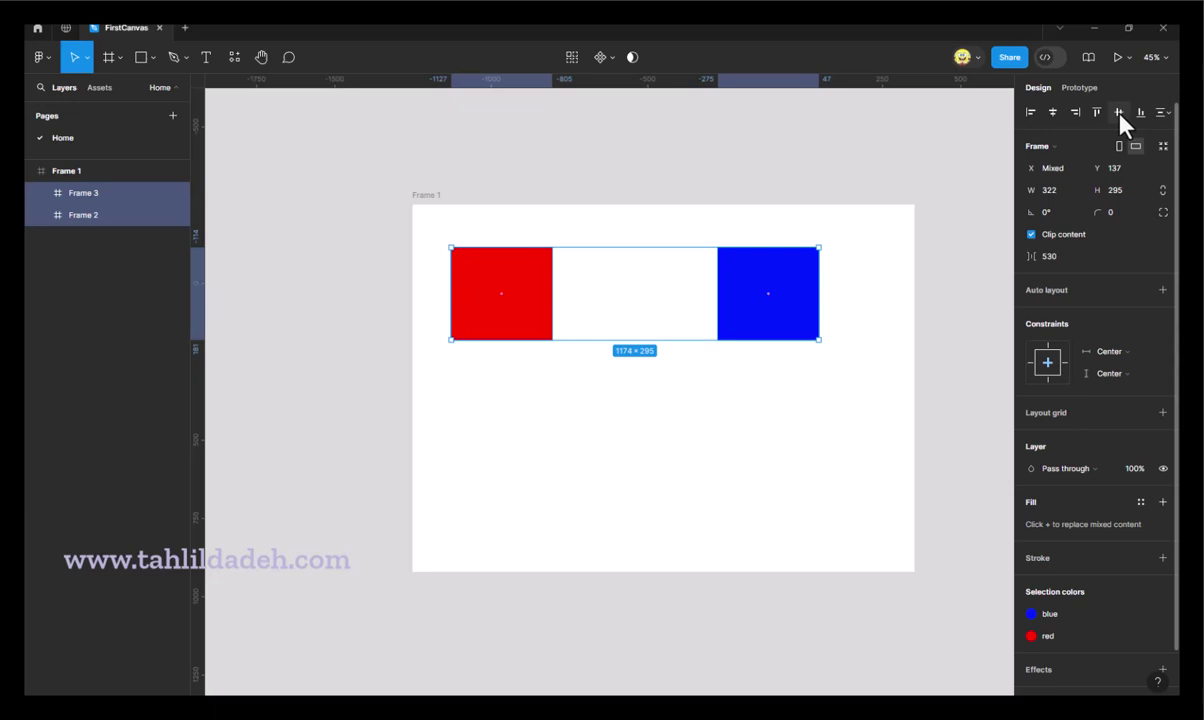
drag(795, 333, 790, 467)
click(940, 355)
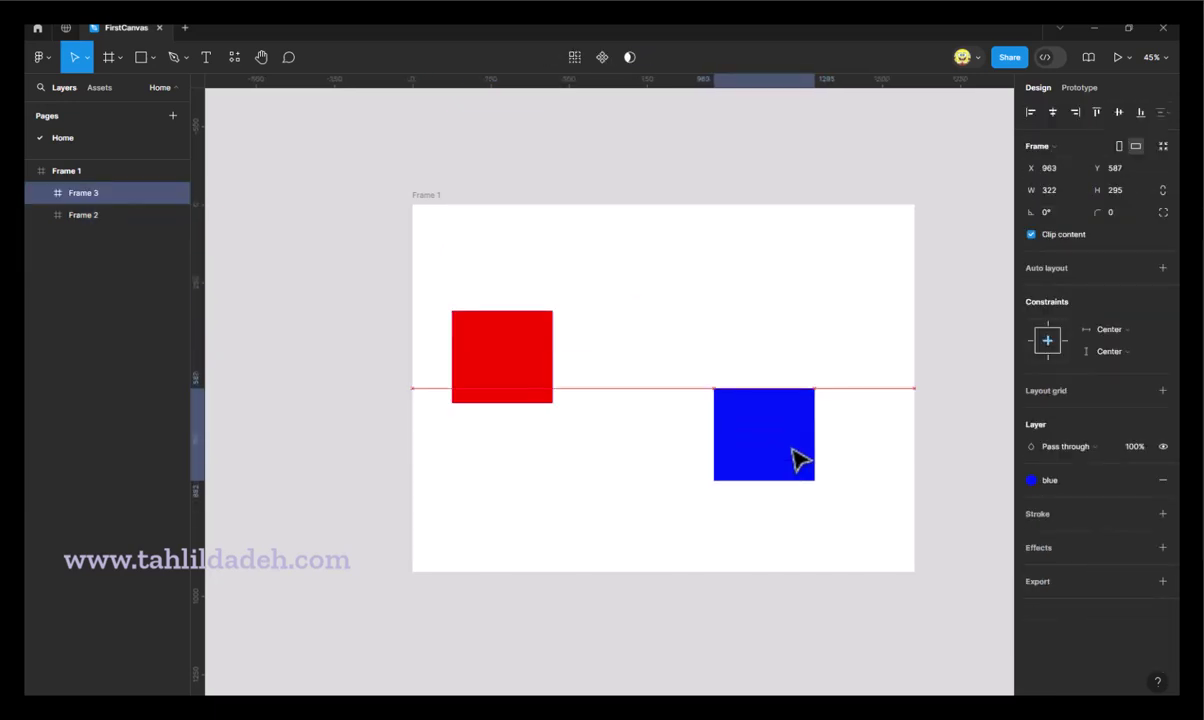
shift+click(545, 371)
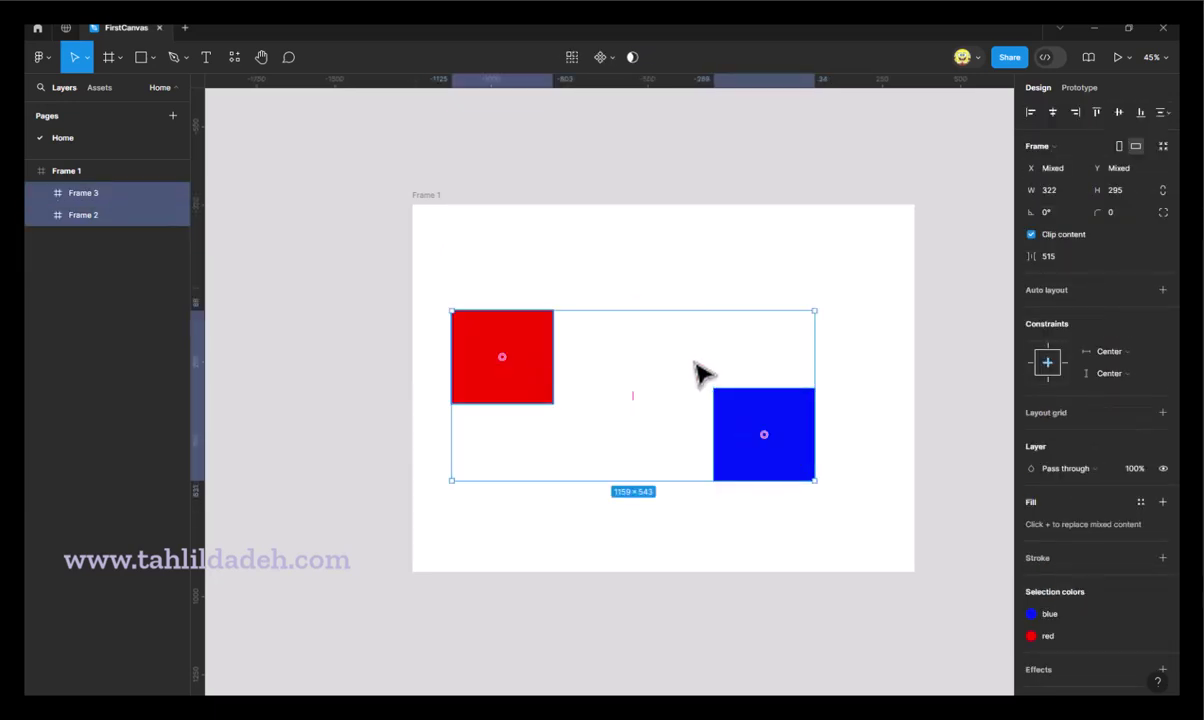
- Centre-align red and blue, spread them into one row, and raise the pair to Y 168
click(1119, 112)
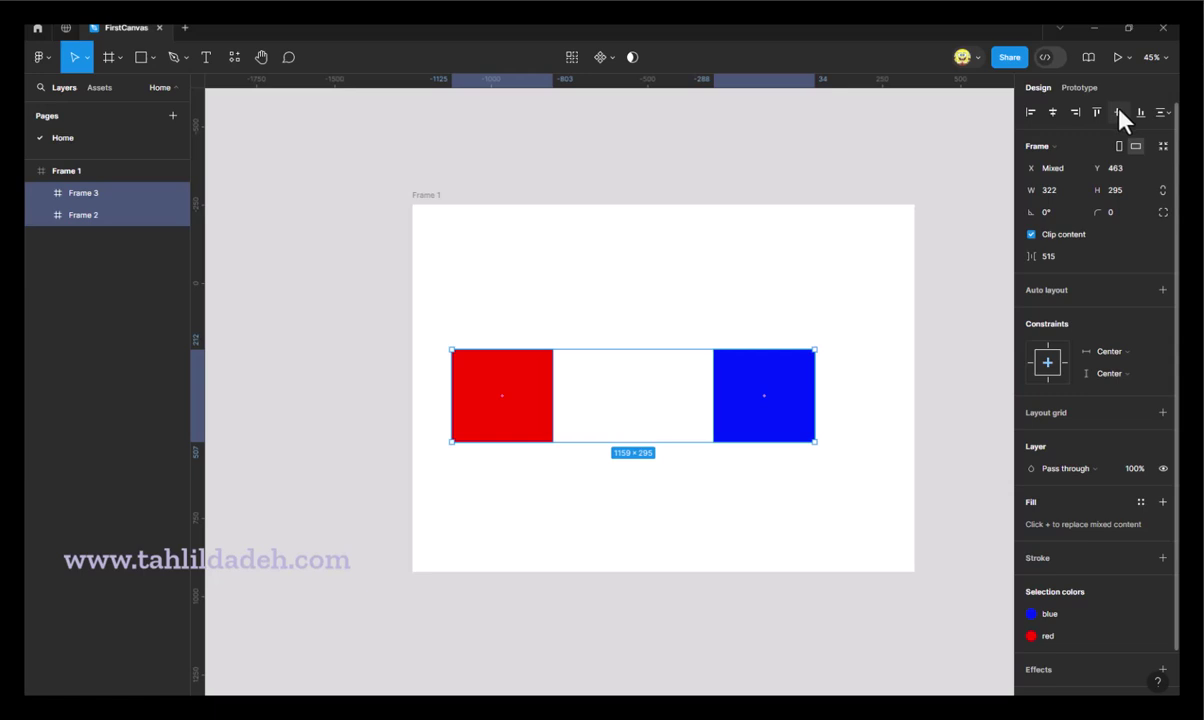
mouse_move(665, 395)
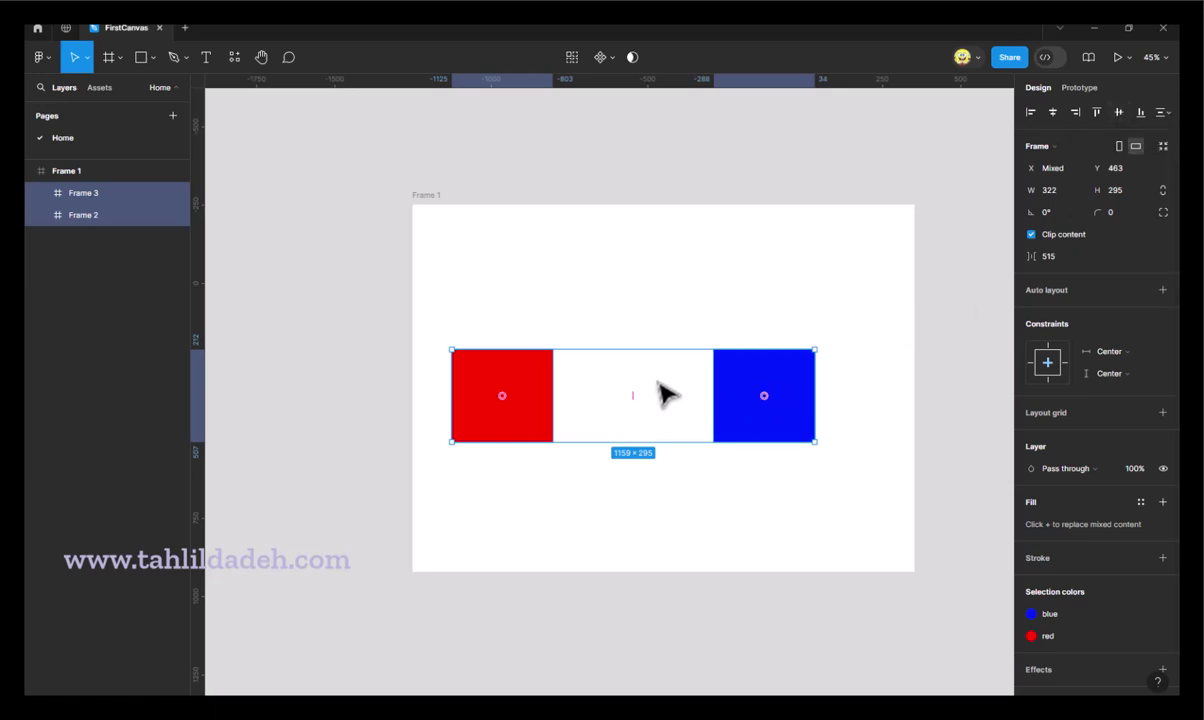
click(1052, 112)
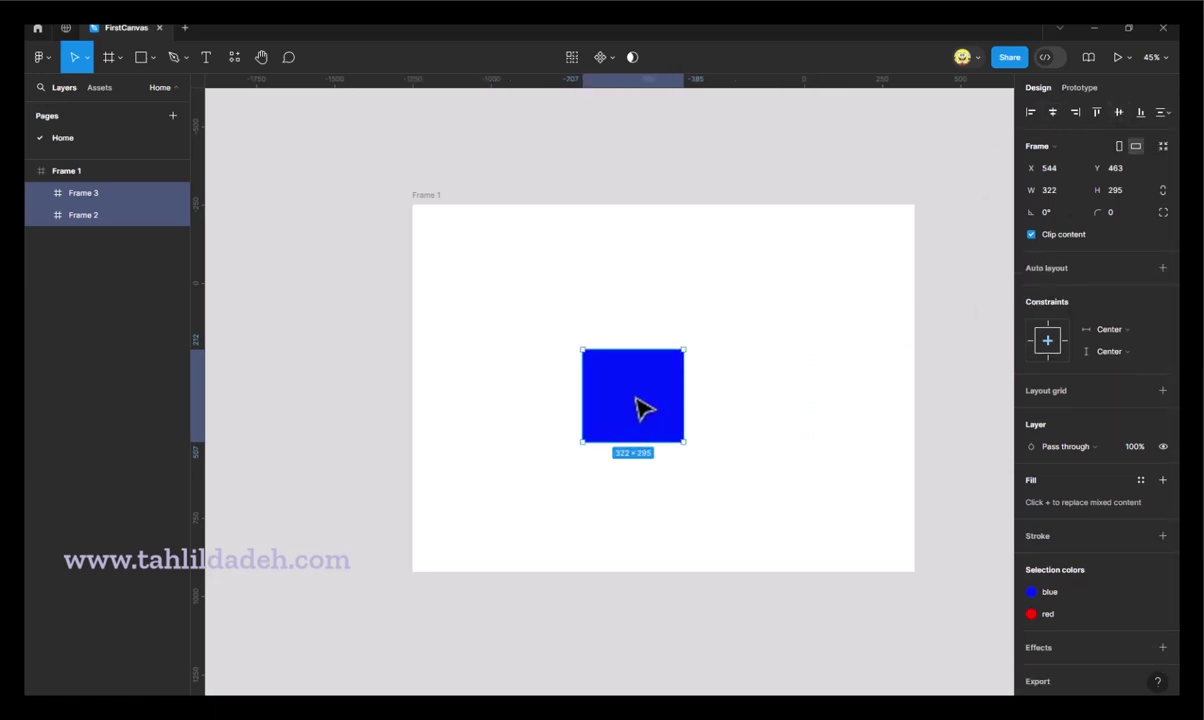
click(349, 368)
drag(630, 398, 793, 398)
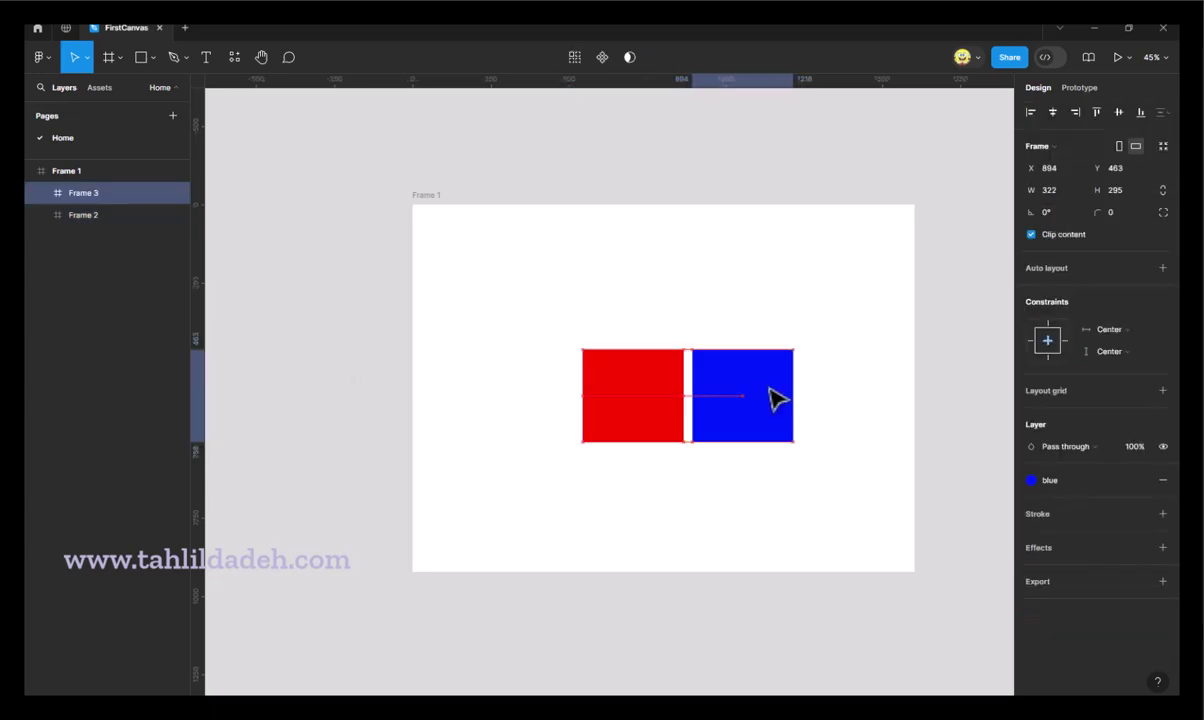
drag(652, 401, 572, 403)
shift+click(771, 407)
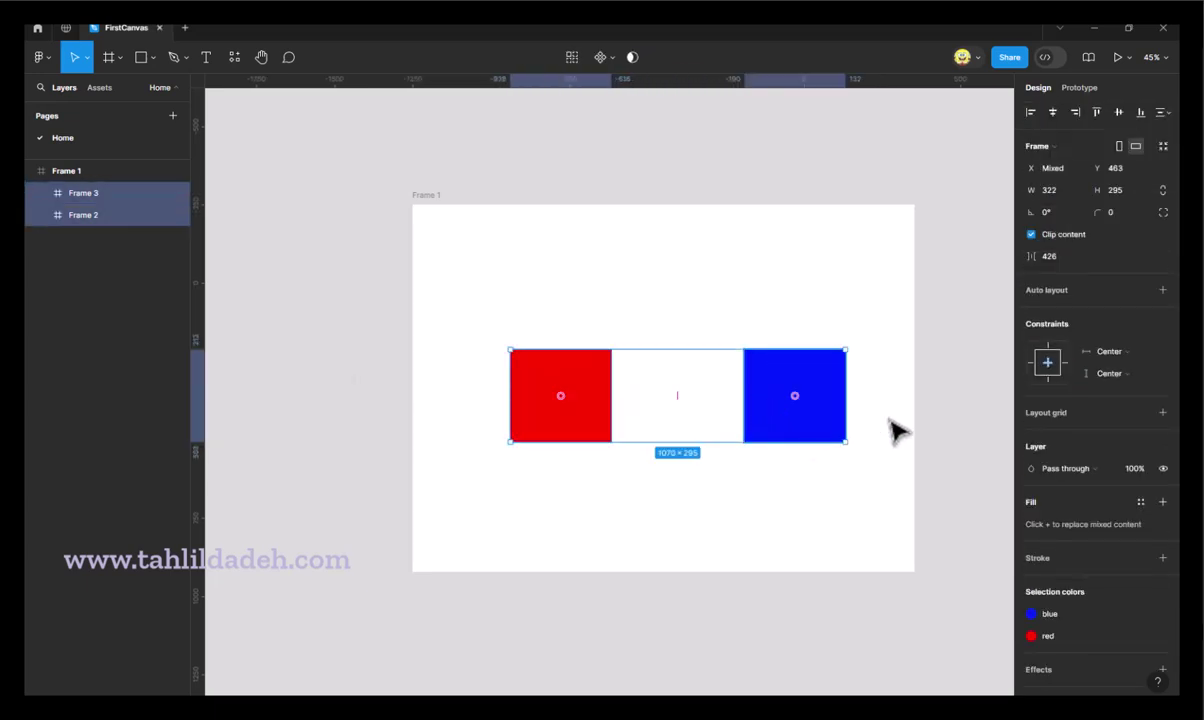
mouse_move(777, 321)
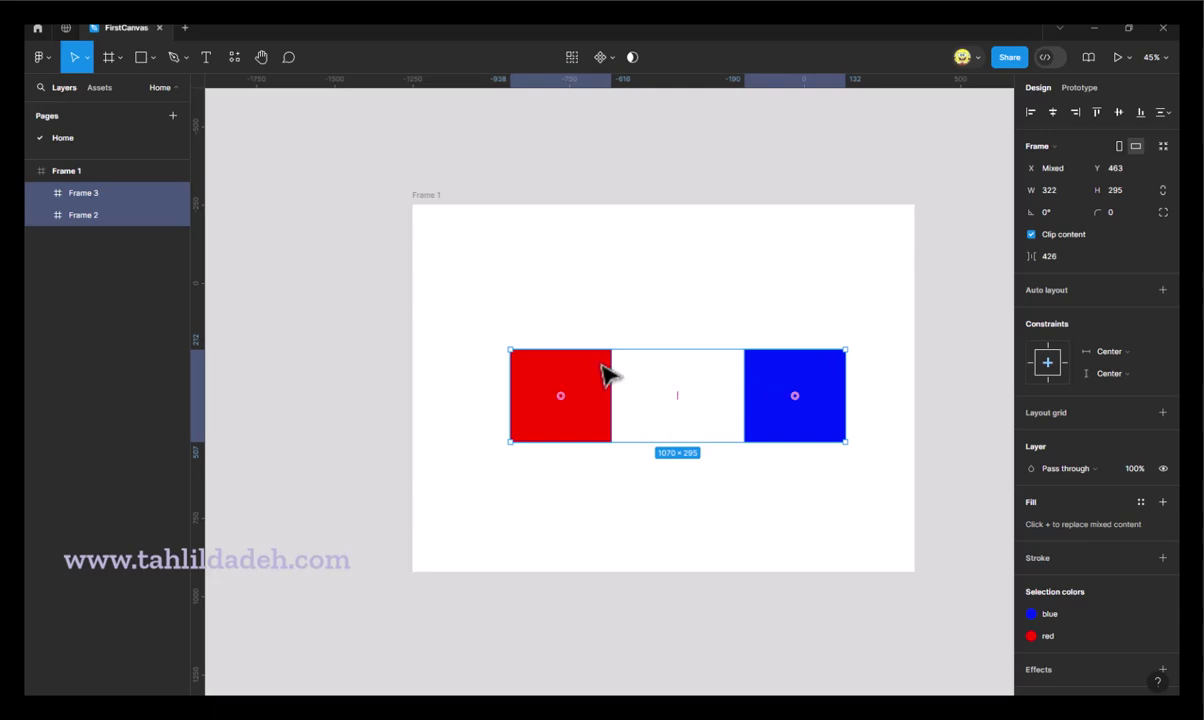
drag(610, 373, 590, 298)
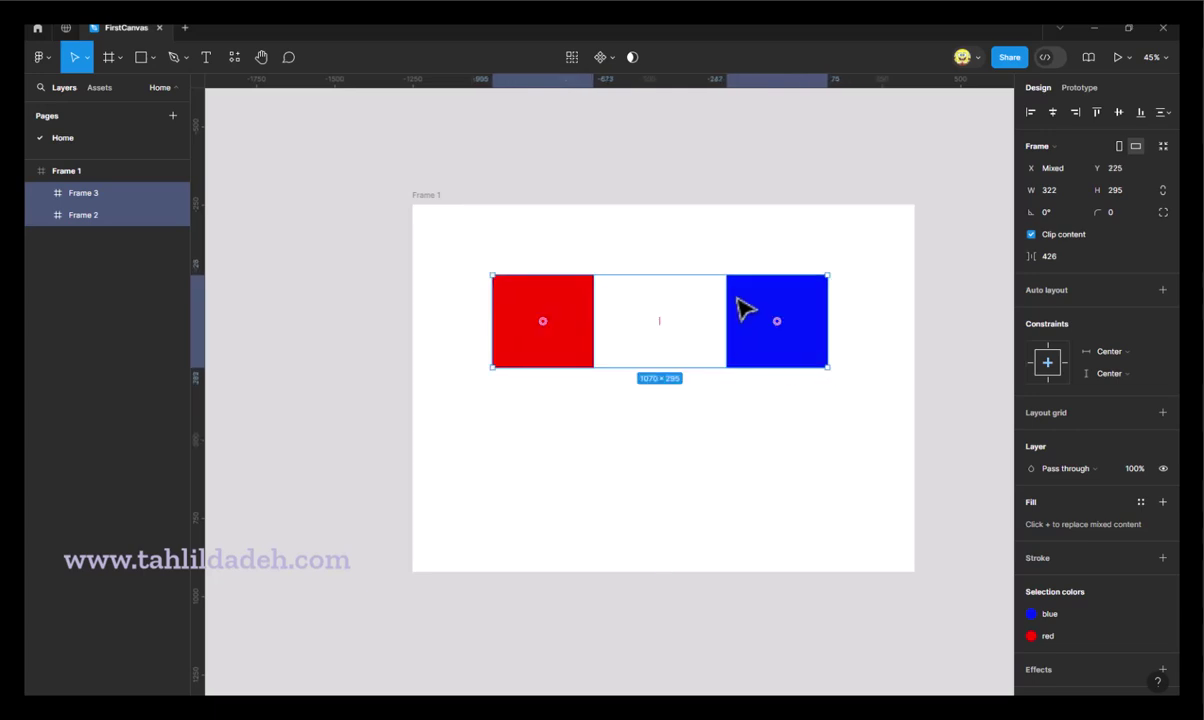
drag(590, 305, 593, 287)
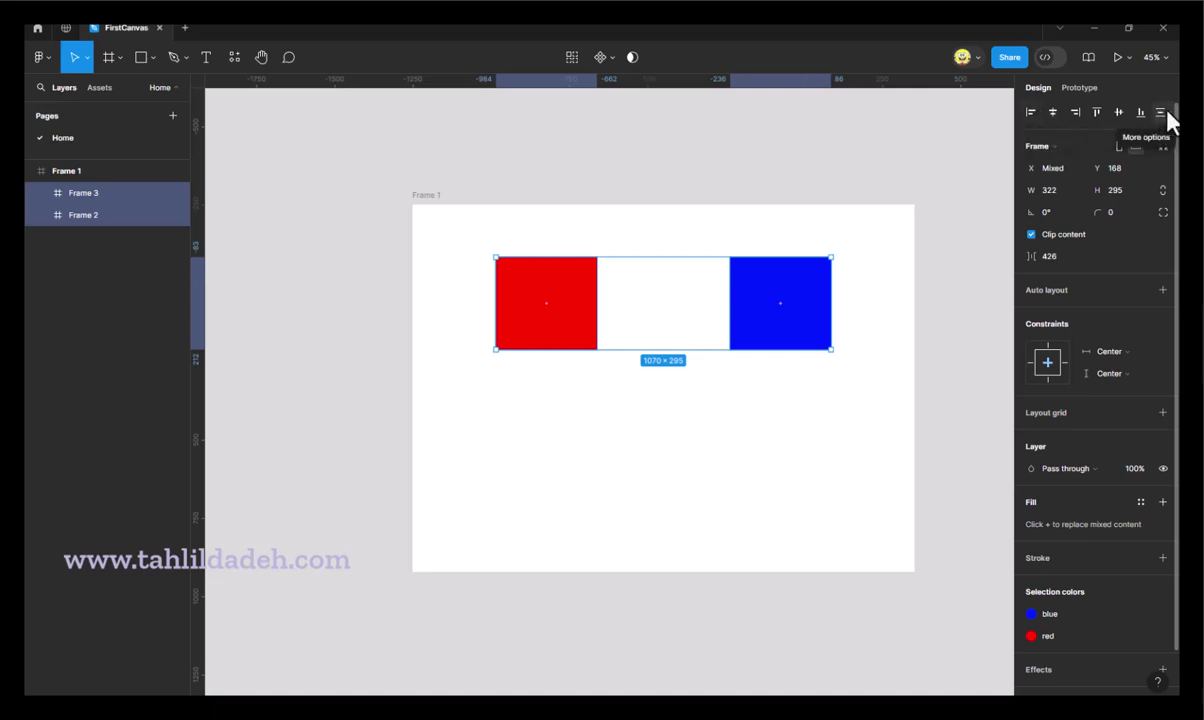
- Distribute vertical spacing of red and blue, then drag blue down below red
click(1161, 113)
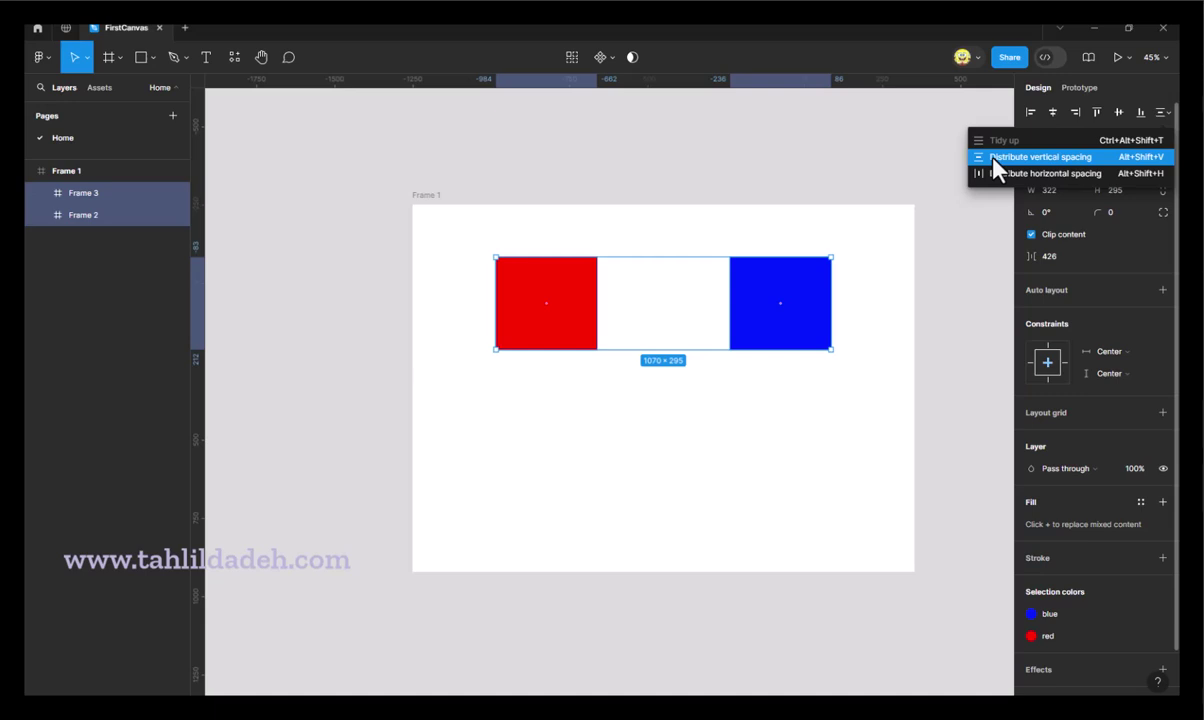
click(1040, 157)
click(767, 295)
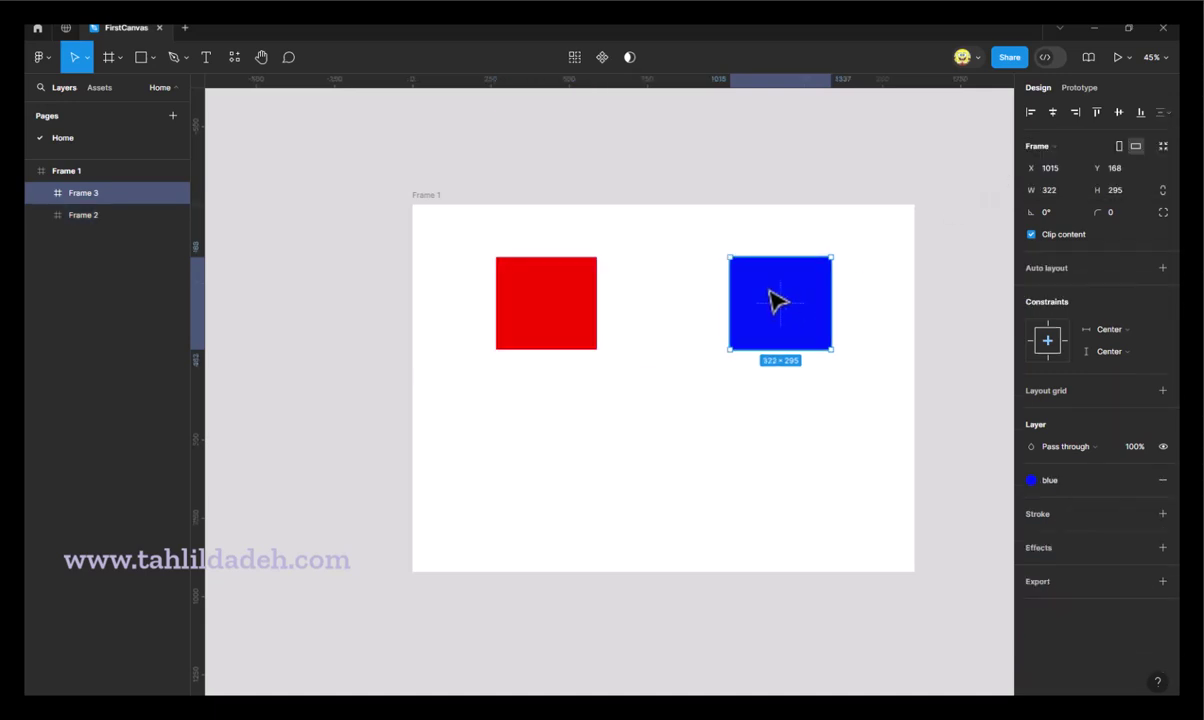
drag(775, 302, 785, 398)
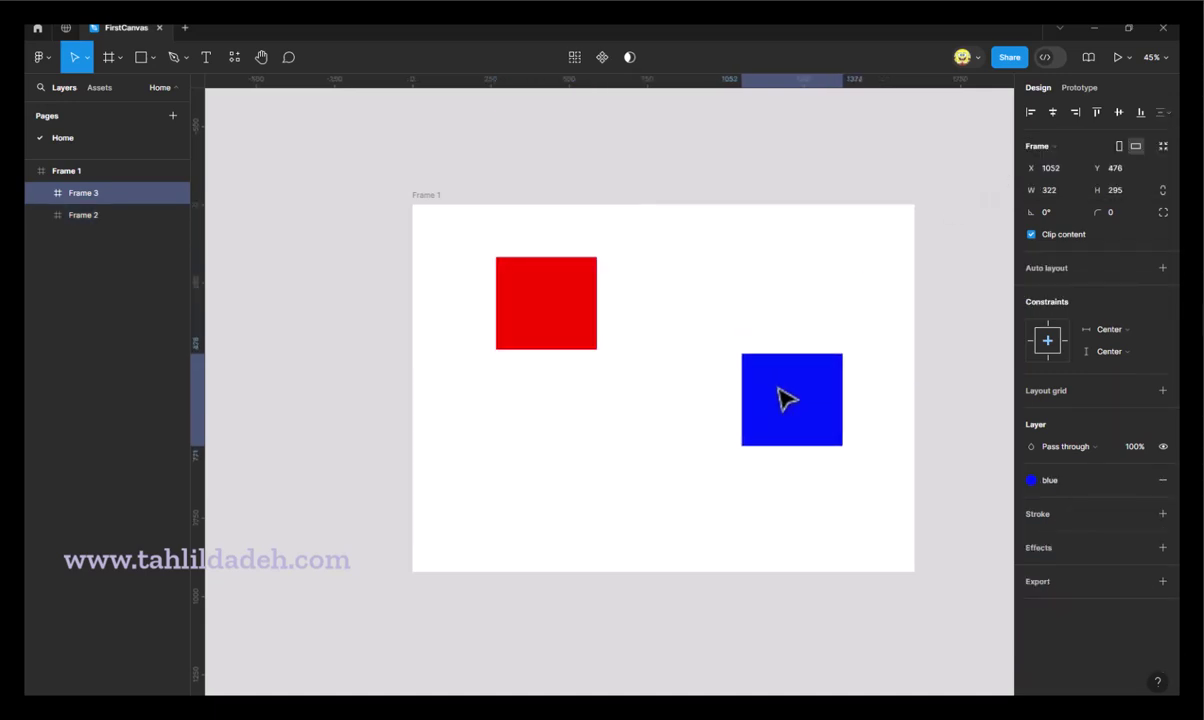
shift+click(553, 322)
- Reapply vertical distribution to red and blue after nudging blue, leaving blue Frame 4 at X 802, Y 619
click(1163, 112)
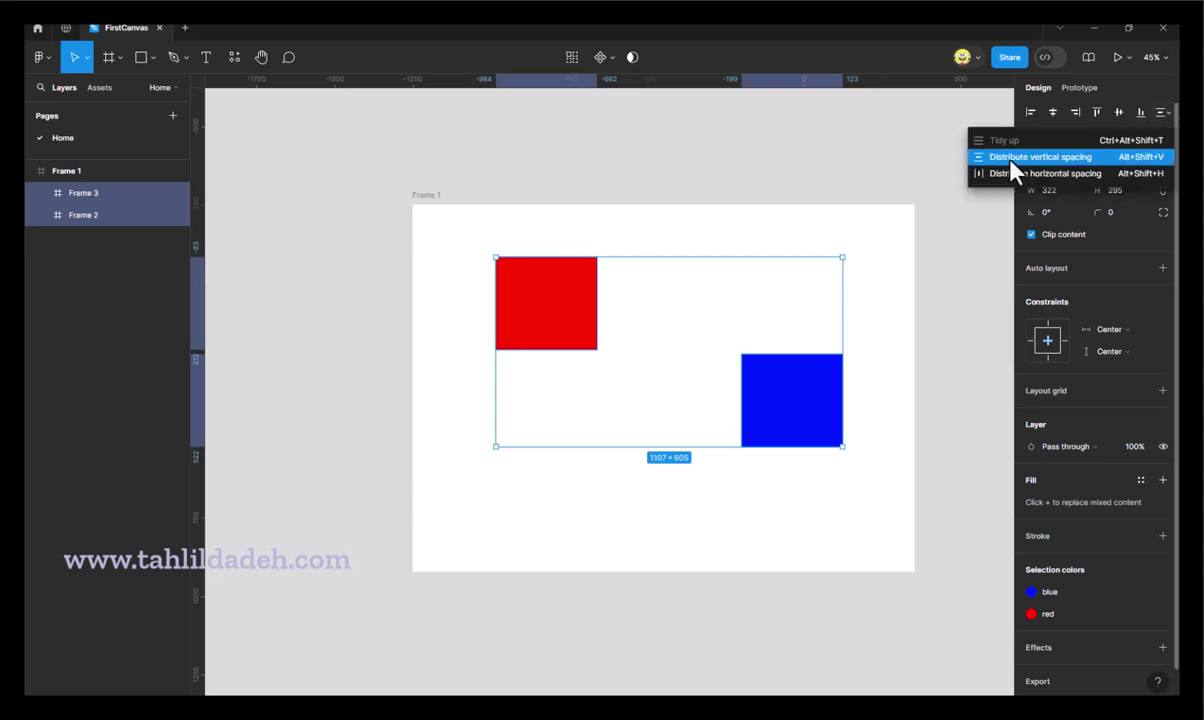
click(1013, 170)
click(788, 405)
mouse_move(790, 411)
mouse_down()
mouse_move(795, 317)
mouse_move(577, 441)
mouse_move(570, 474)
mouse_move(653, 449)
mouse_move(812, 290)
mouse_move(825, 301)
mouse_move(752, 425)
mouse_move(752, 415)
mouse_up()
shift+click(551, 322)
click(1163, 112)
click(932, 166)
click(696, 414)
- Give Frame 4 the green colour style and select it with the red and blue frames
click(1031, 480)
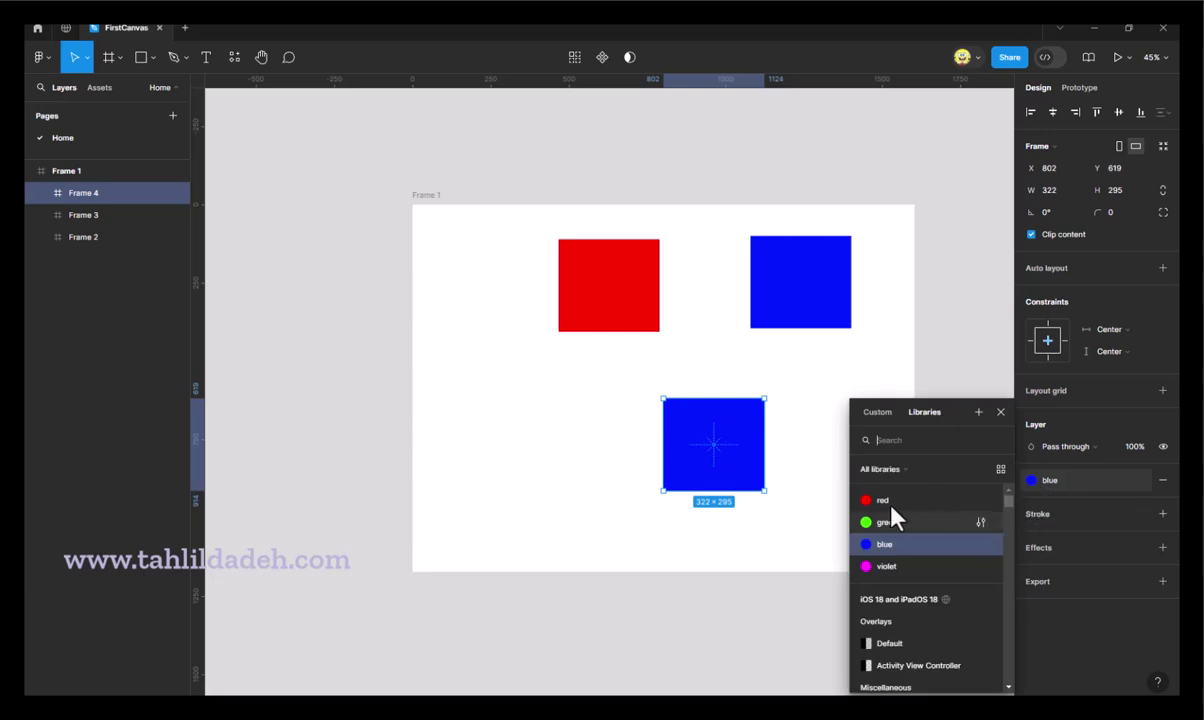
click(870, 524)
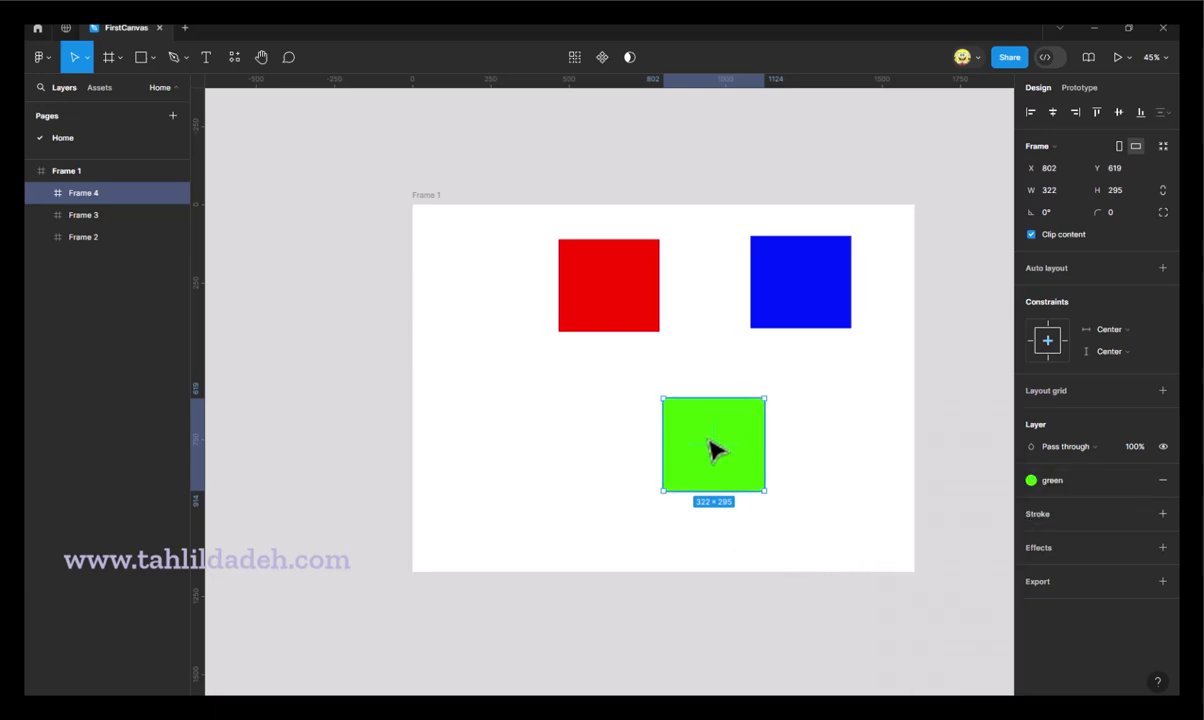
shift+click(597, 288)
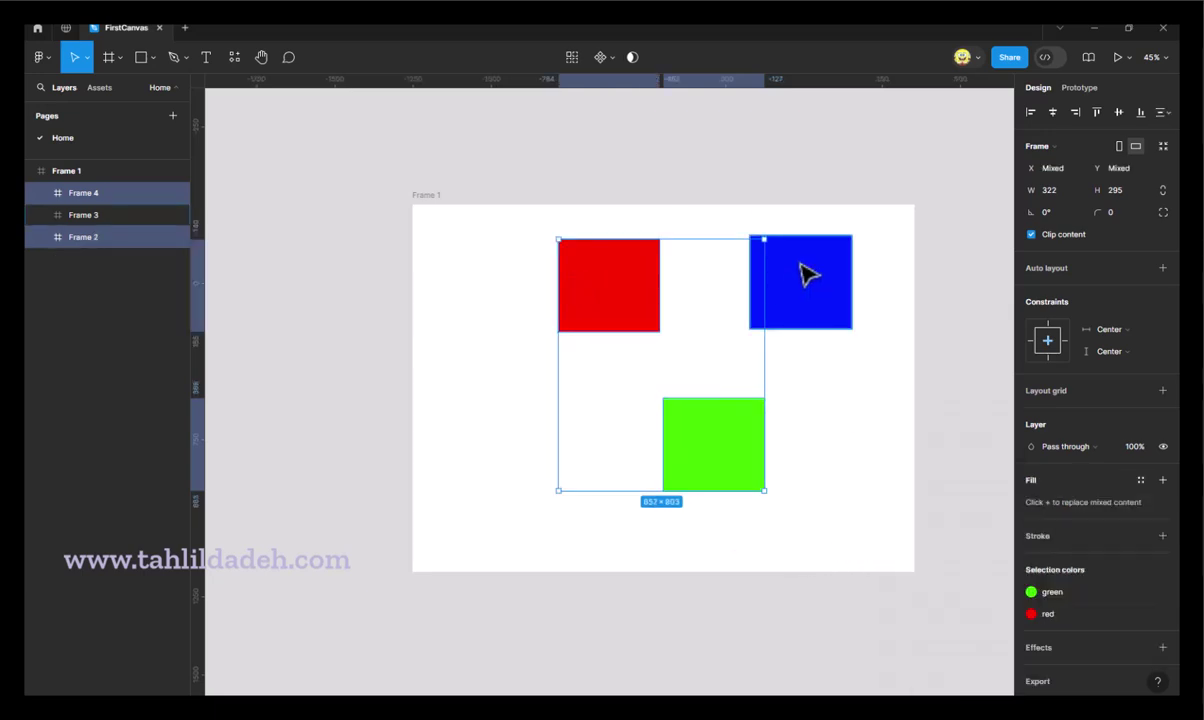
shift+click(806, 271)
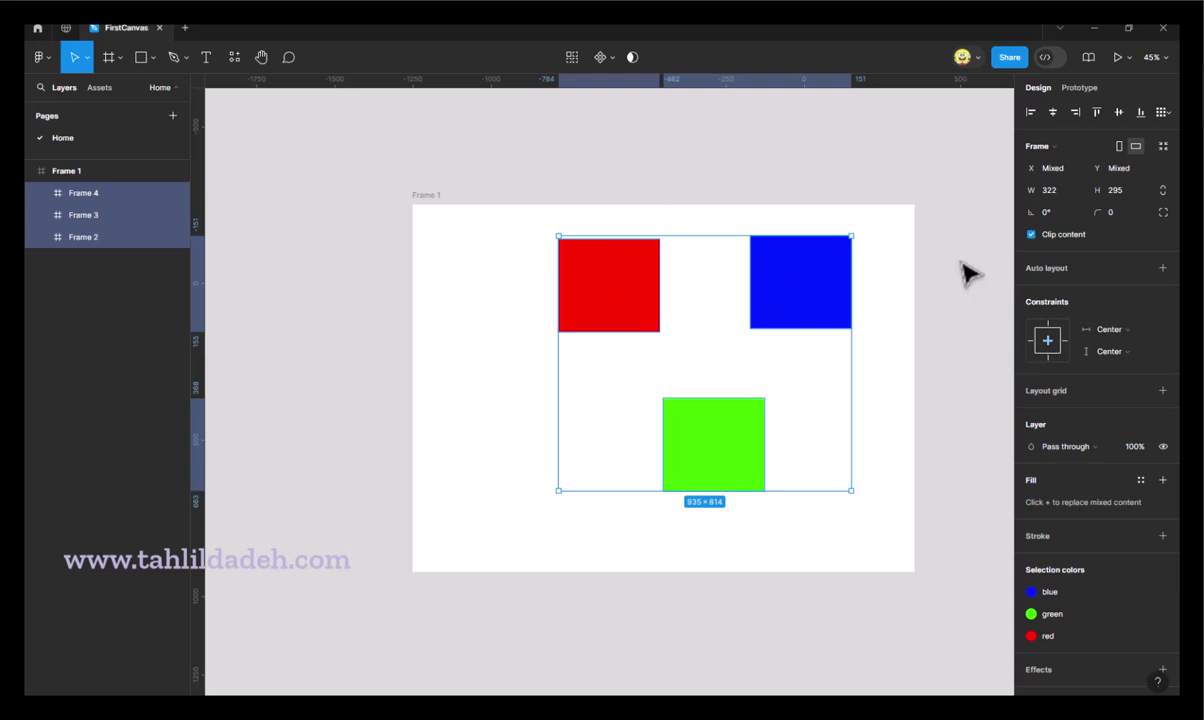
- Tidy up the three frames and shift them left, putting red at X 240, Y 142
click(1167, 113)
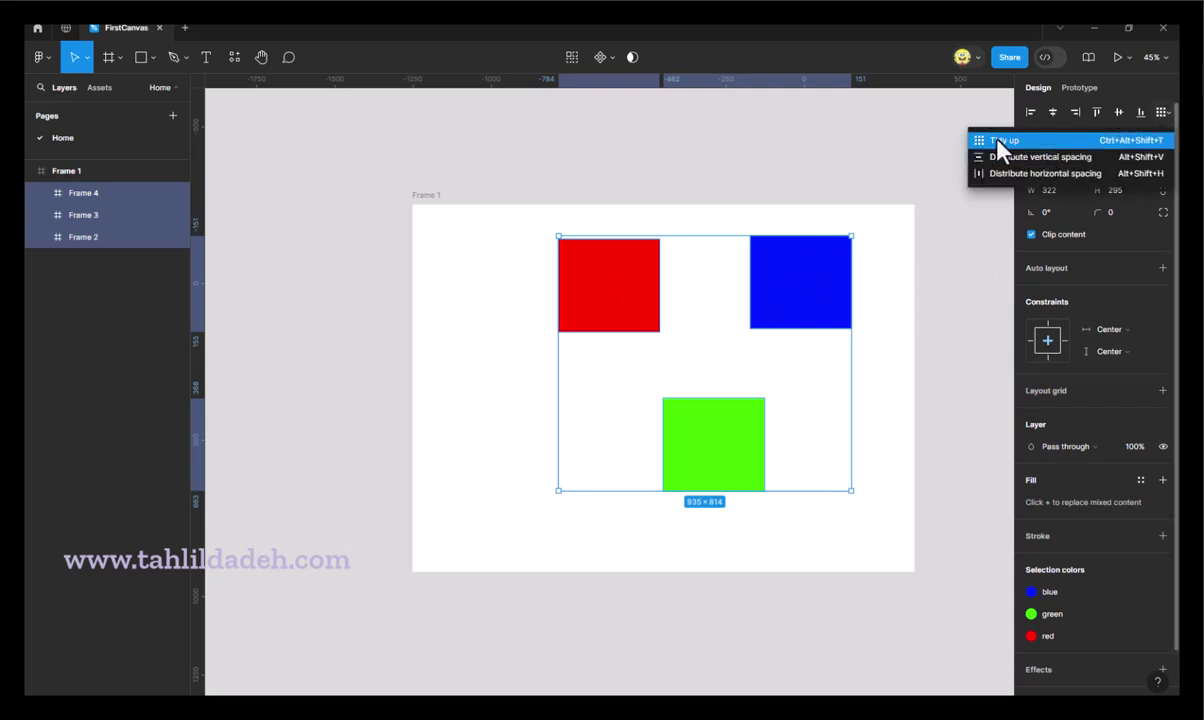
click(1045, 160)
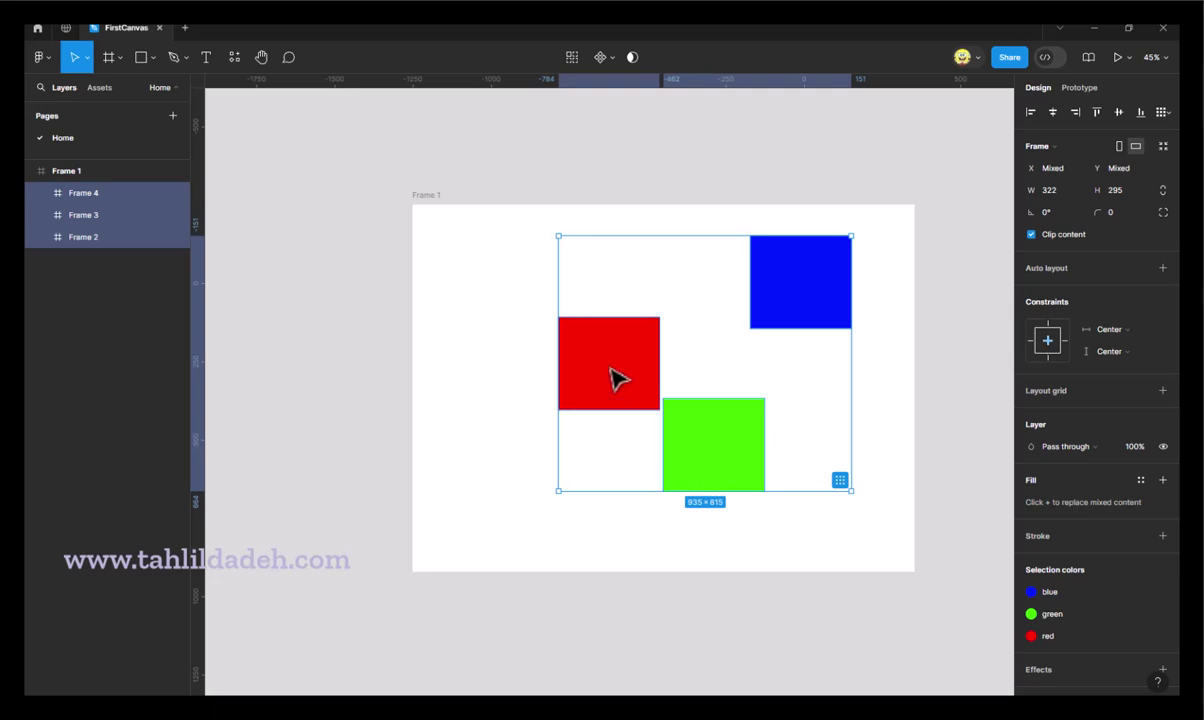
mouse_move(627, 371)
mouse_down()
mouse_move(560, 390)
mouse_move(565, 345)
mouse_move(546, 305)
mouse_up()
click(922, 422)
click(554, 411)
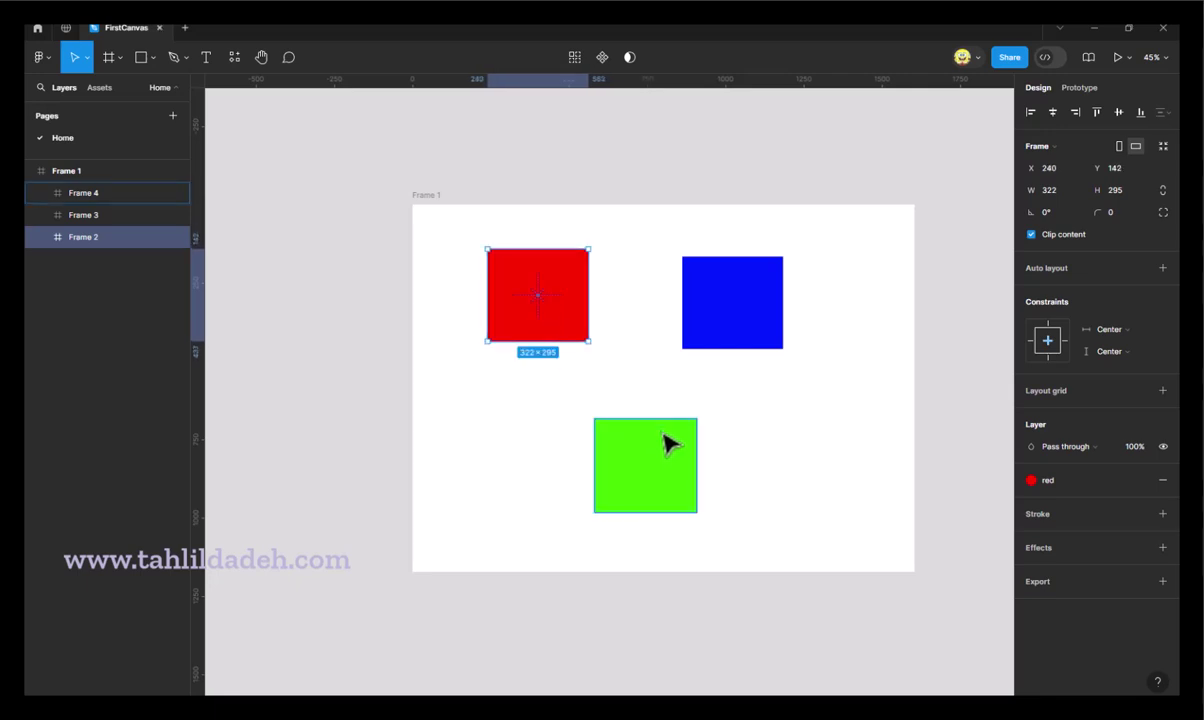
- Distribute red, blue and green horizontally, then duplicate blue to Frame 5 at X 1224, Y 654
shift+click(726, 321)
shift+click(656, 497)
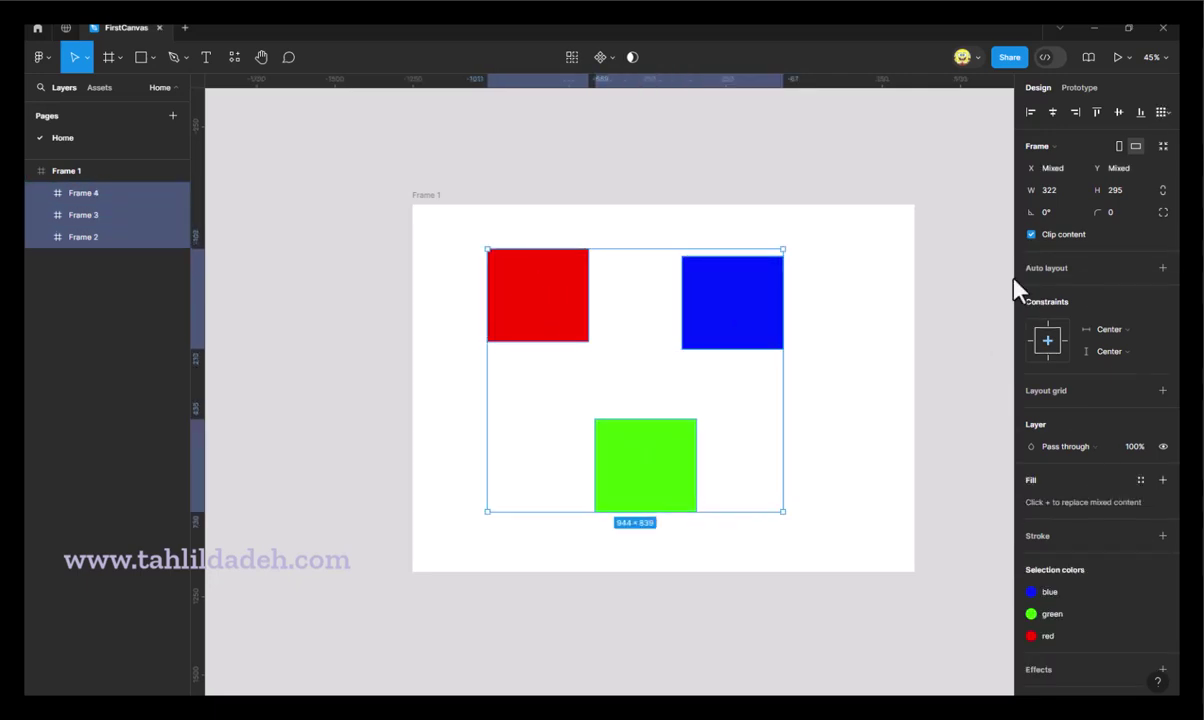
click(1161, 112)
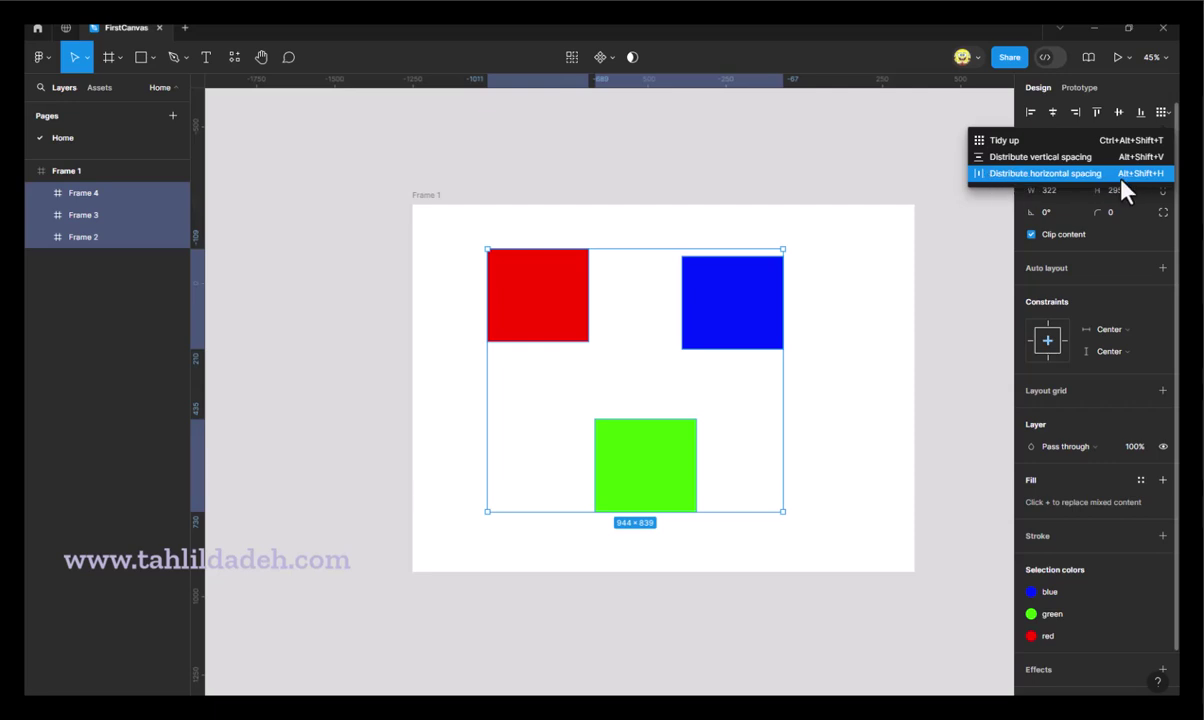
click(1032, 178)
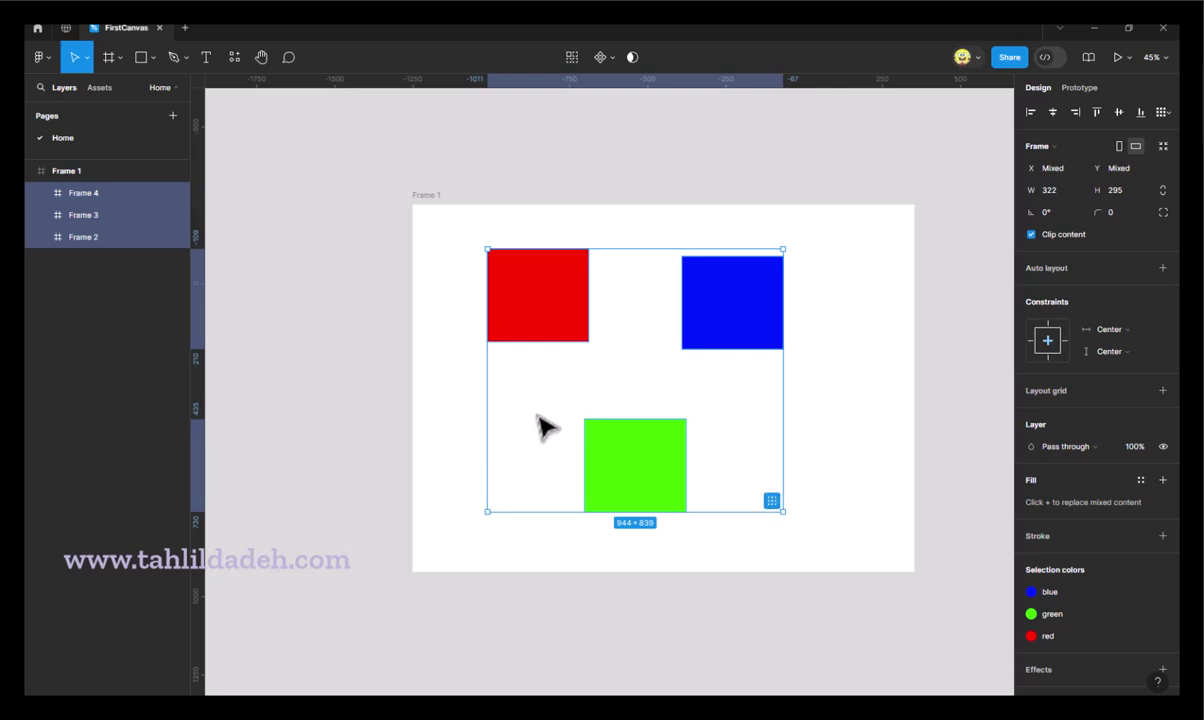
click(664, 478)
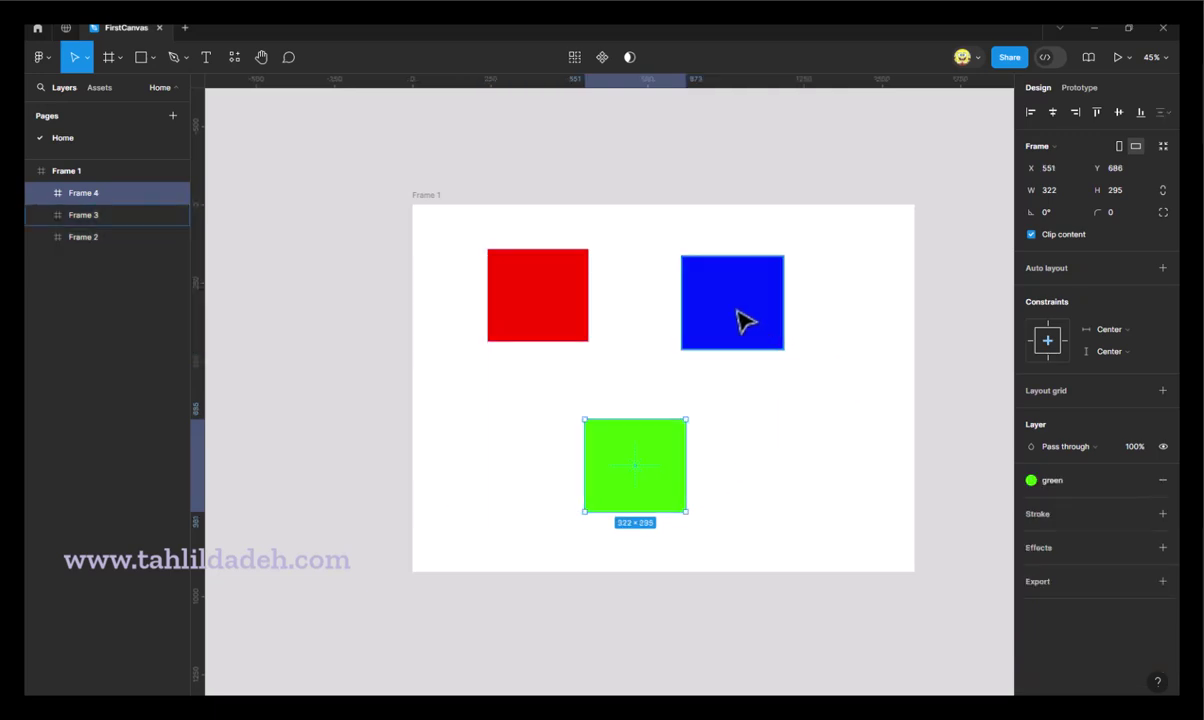
mouse_move(742, 317)
mouse_down()
mouse_move(755, 315)
mouse_move(856, 472)
mouse_up()
- Give Frame 5 the violet colour style and select it with the red, blue and green frames
click(1037, 484)
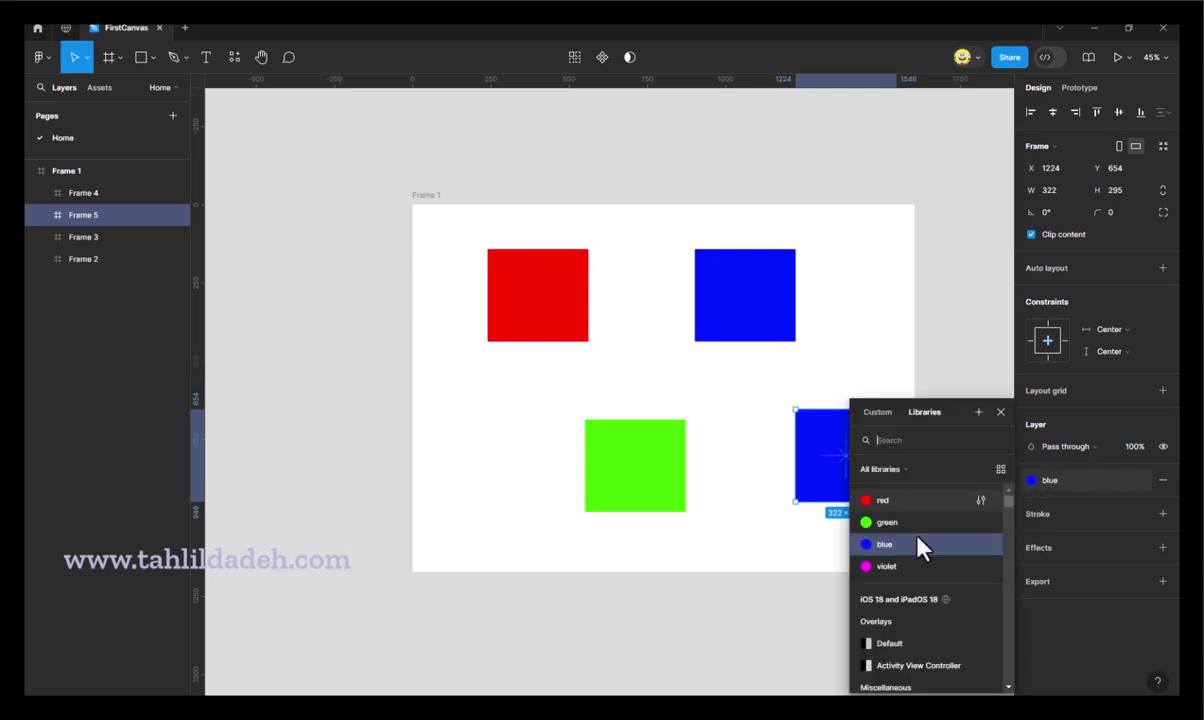
click(858, 566)
shift+click(747, 306)
shift+click(540, 300)
shift+click(636, 458)
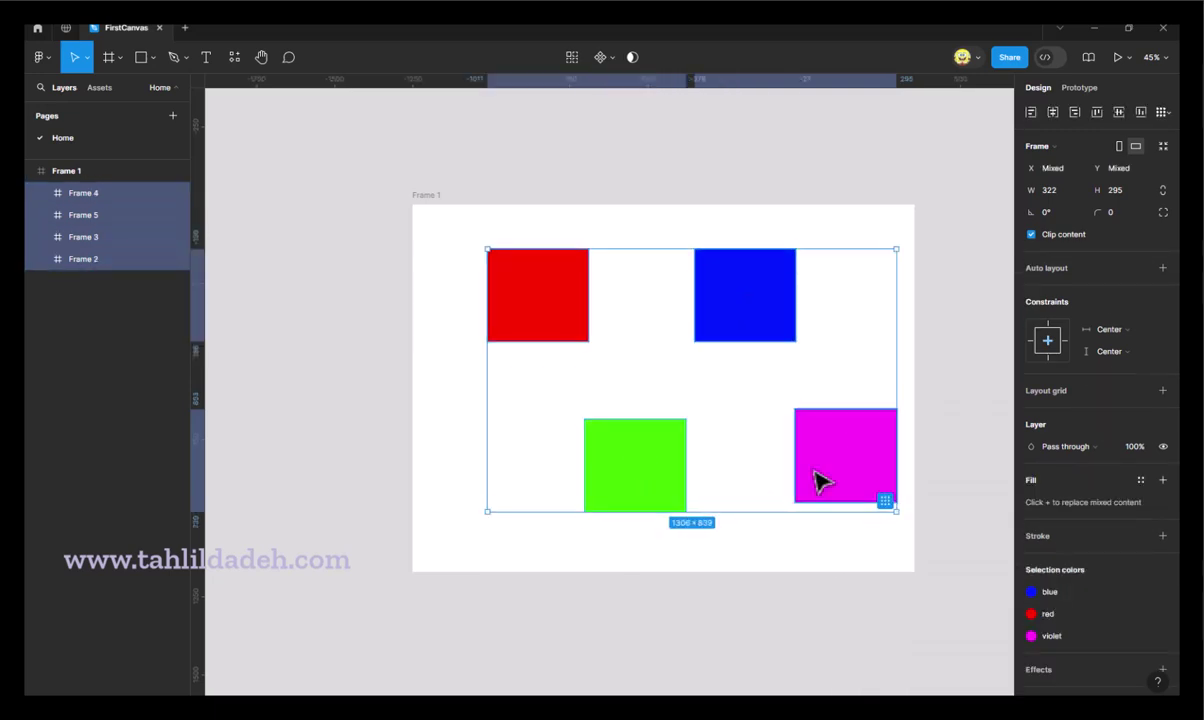
- Try distributing the four frames' vertical spacing, then undo it and deselect
click(1166, 113)
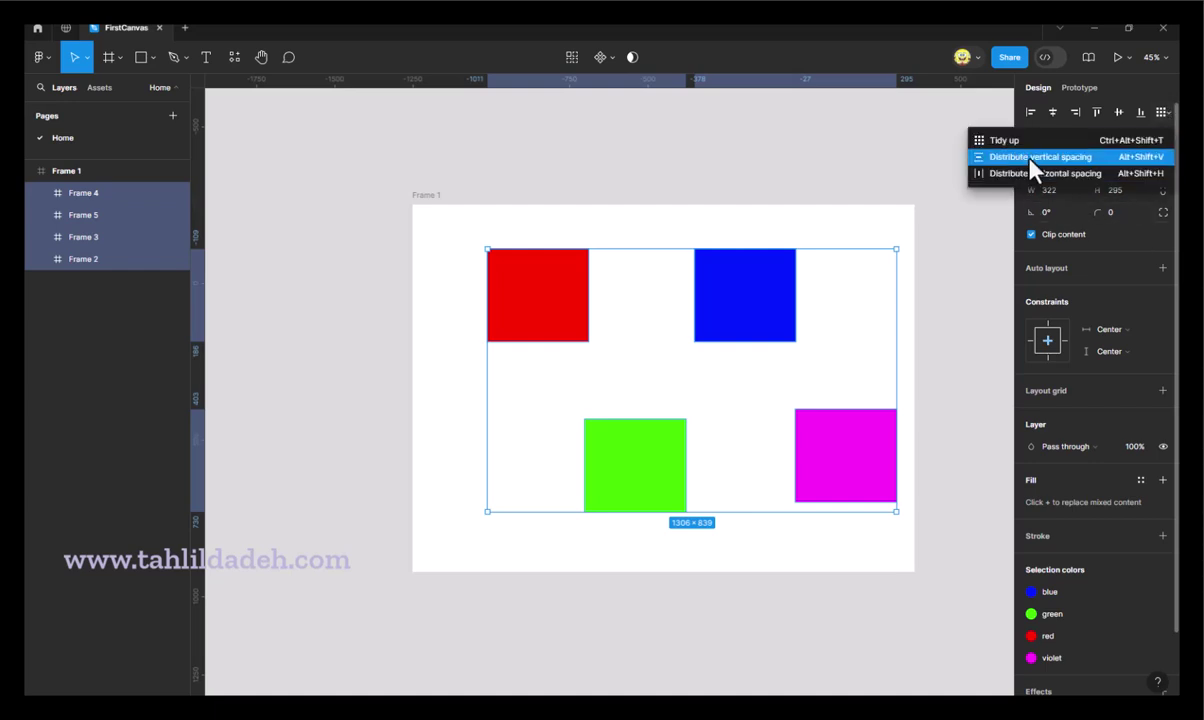
click(1030, 160)
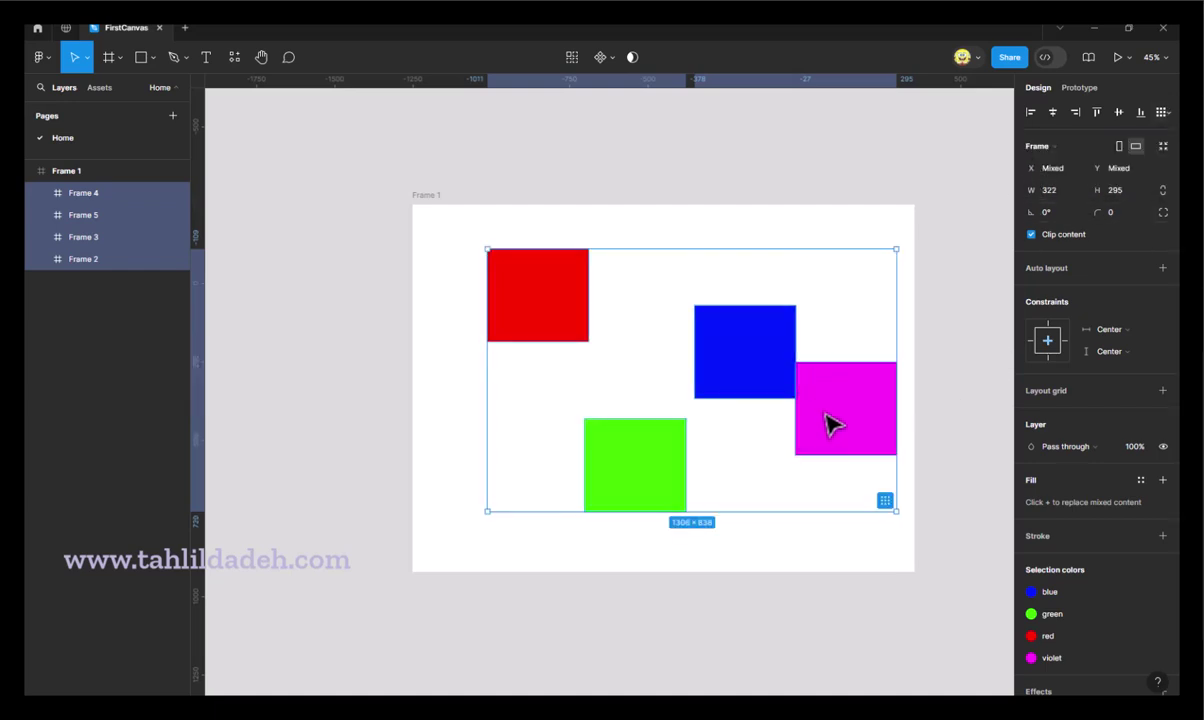
key(ctrl+z)
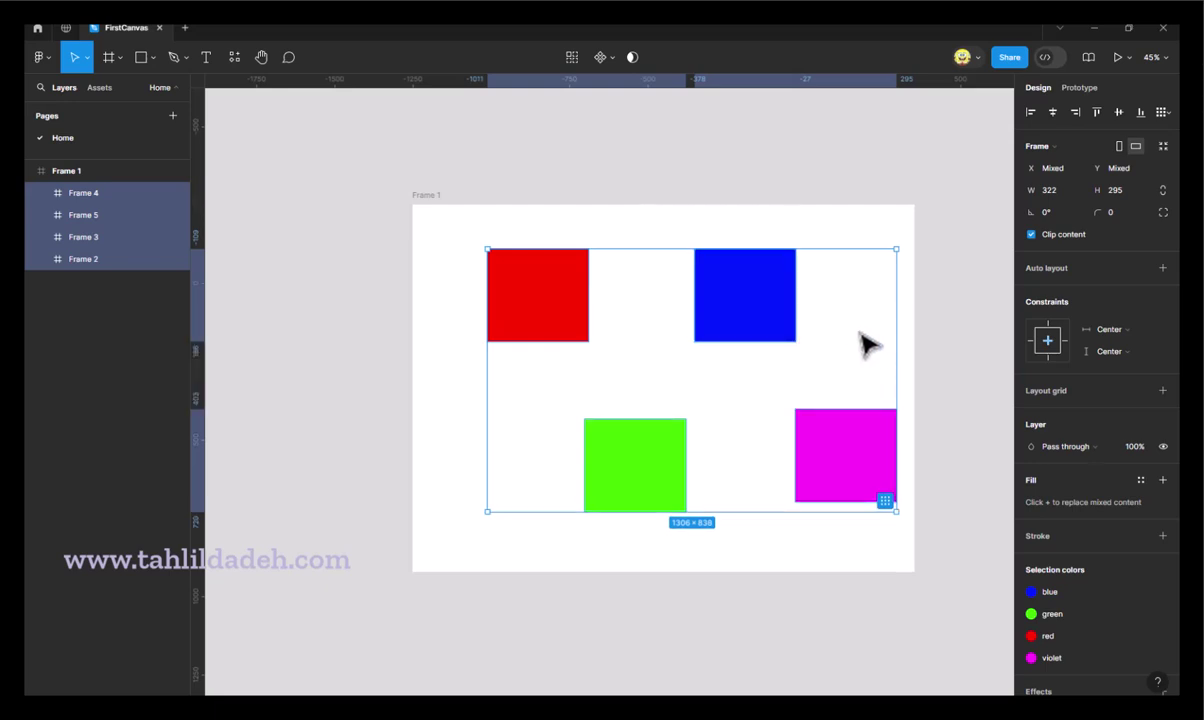
click(918, 155)
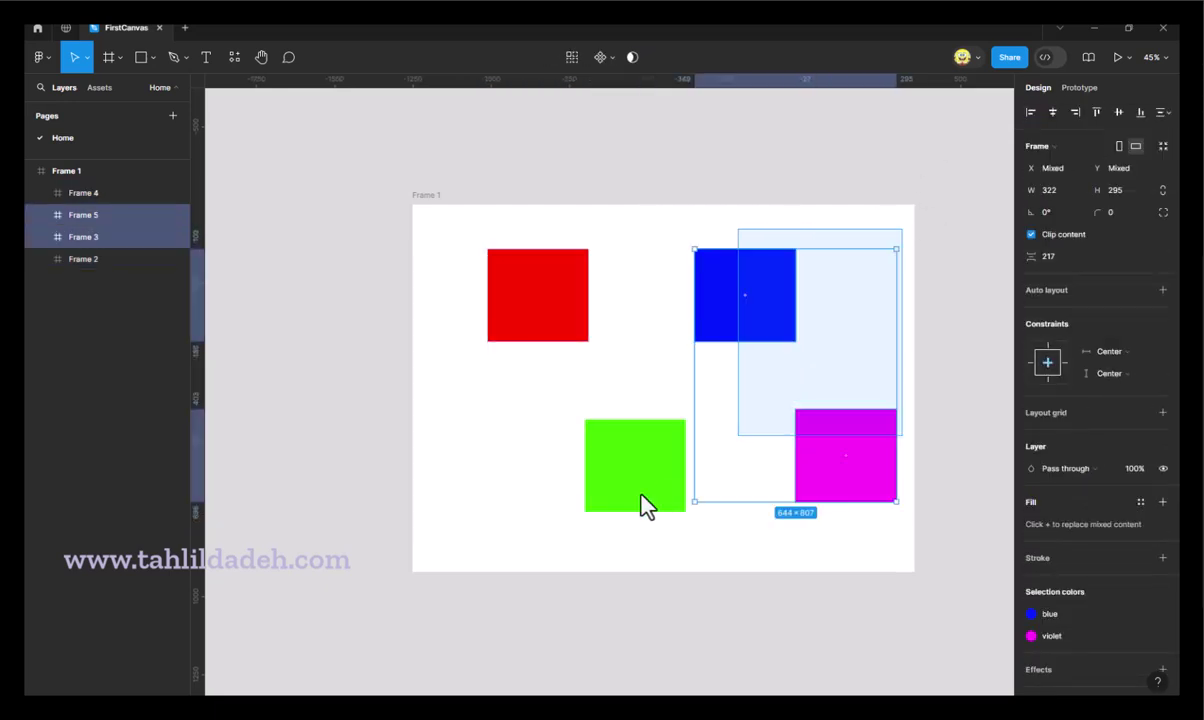
- Marquee-select all four frames, undo another vertical distribution, and distribute them horizontally
drag(886, 301, 465, 556)
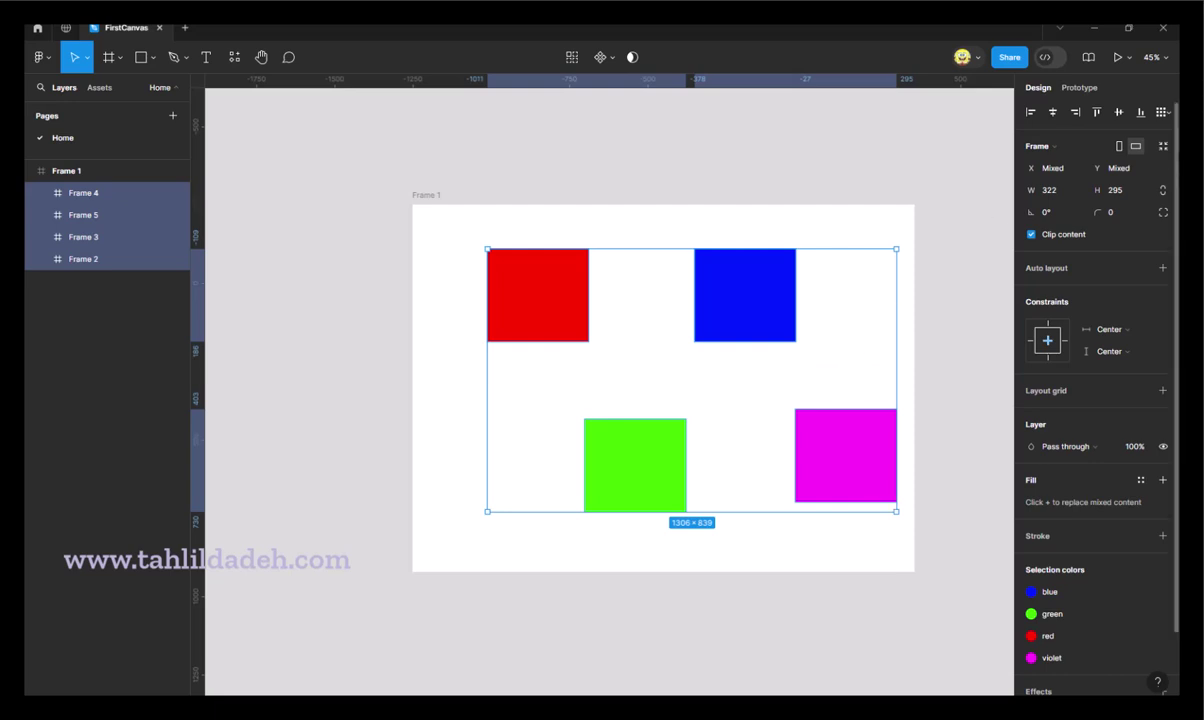
click(1164, 115)
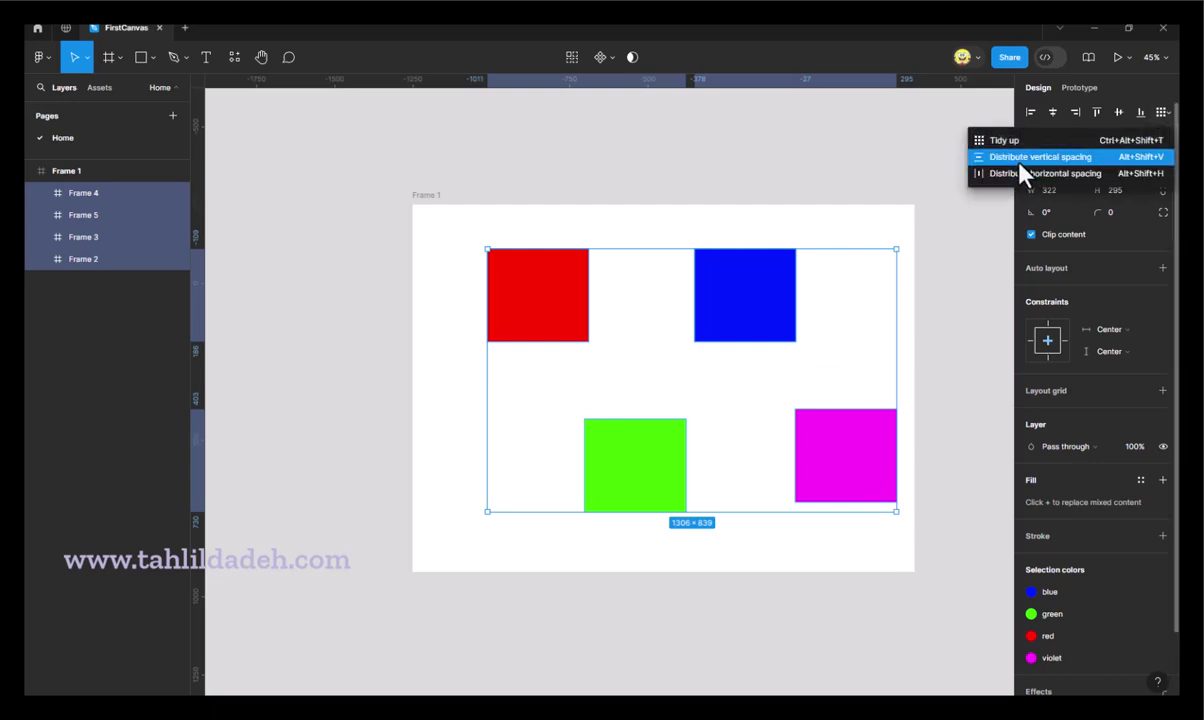
click(1021, 162)
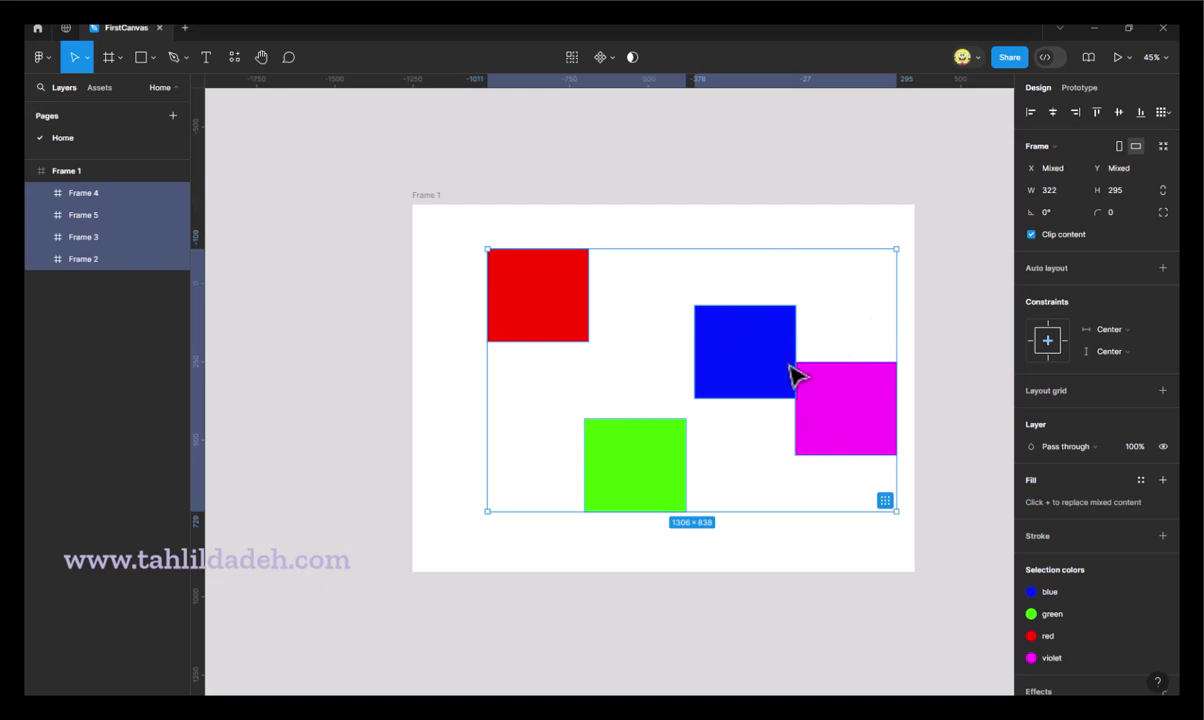
key(ctrl+z)
click(1163, 112)
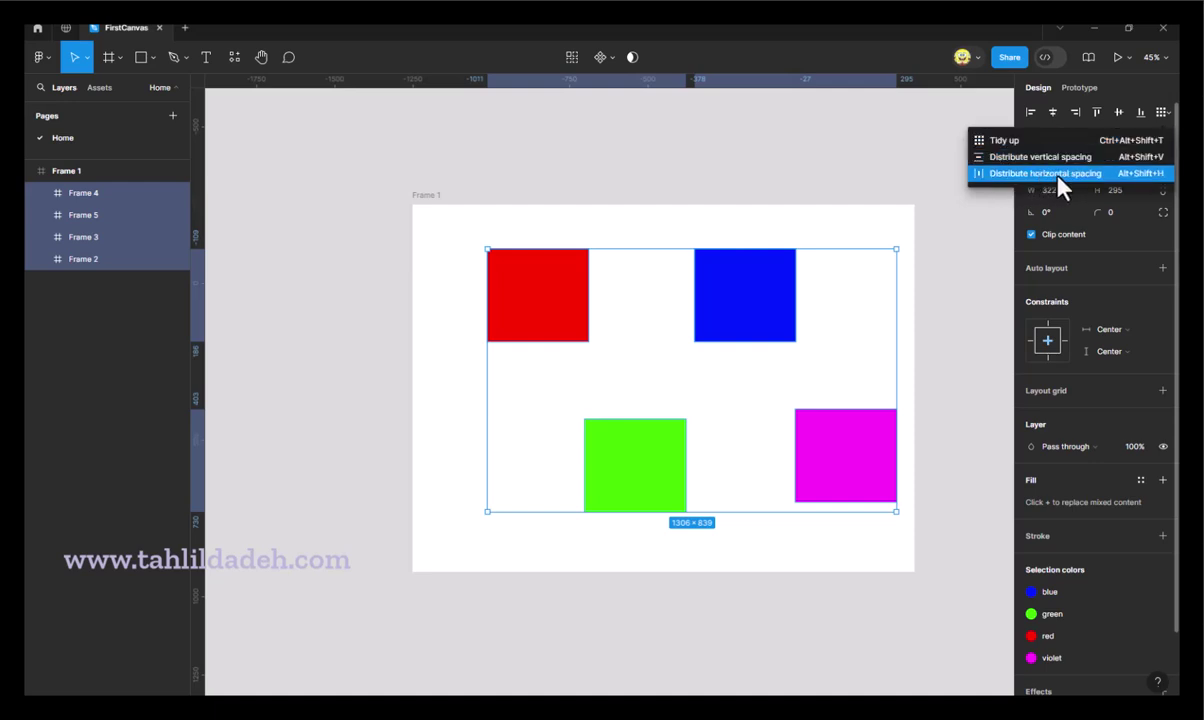
click(1057, 175)
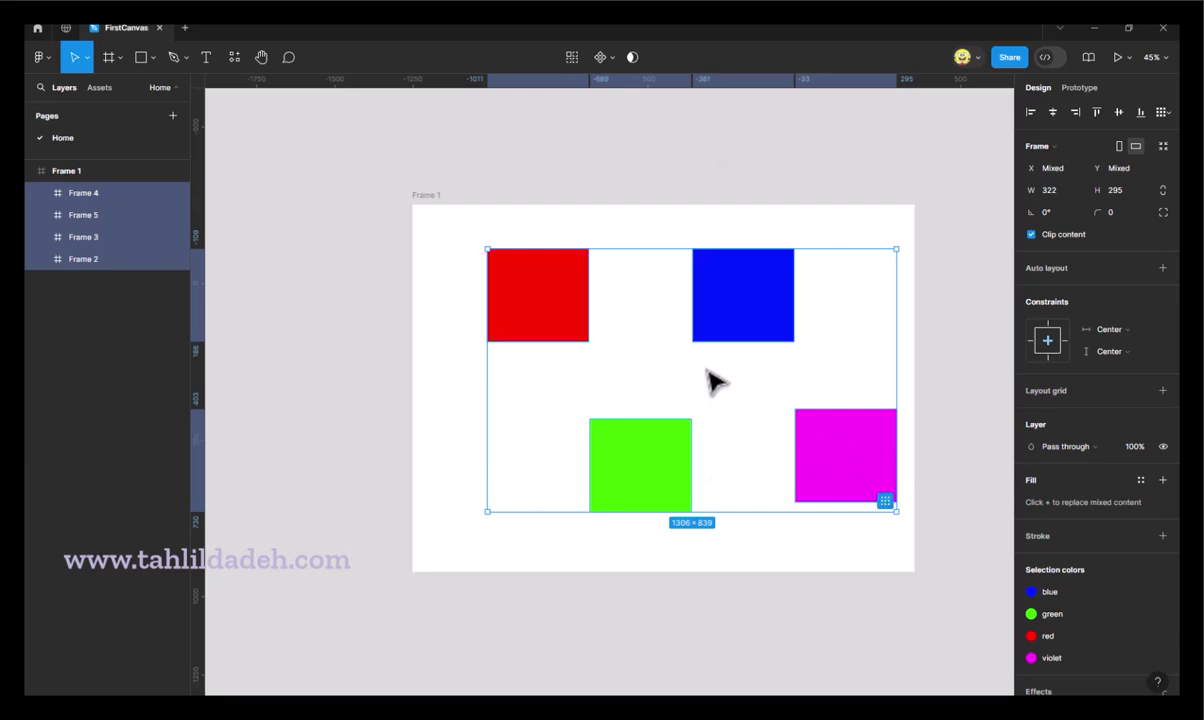
- Tidy the four coloured frames into a 2×2 grid with Tidy up
click(1165, 113)
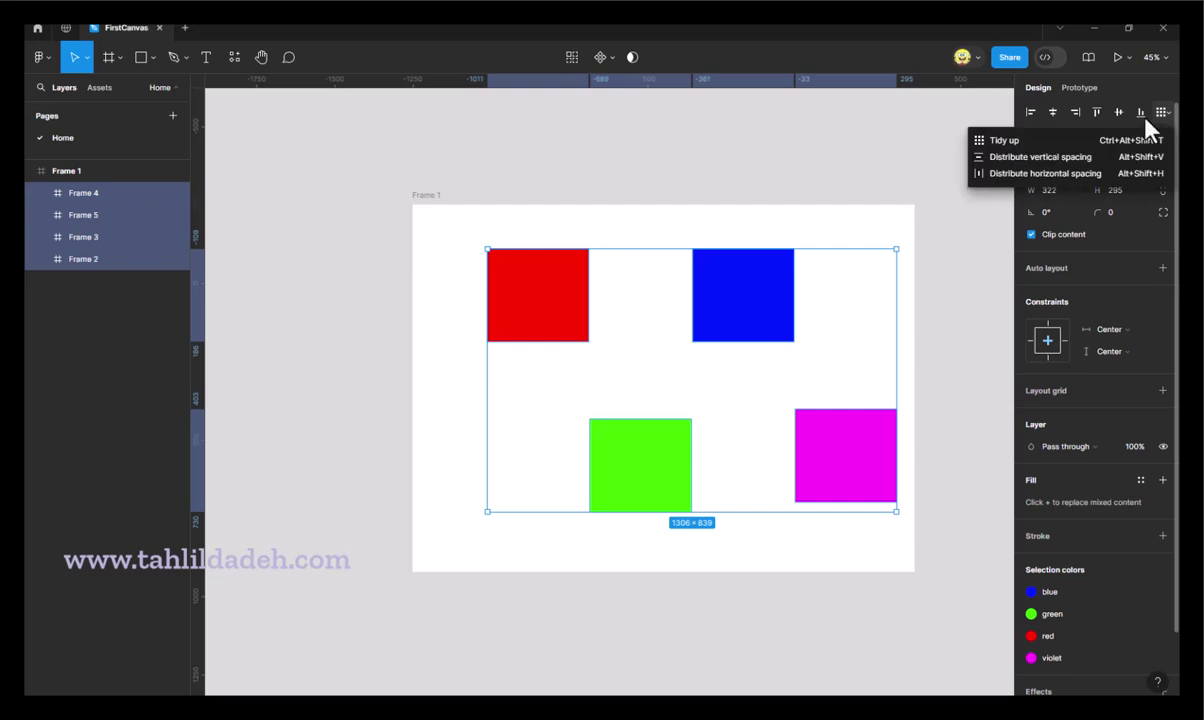
click(1035, 141)
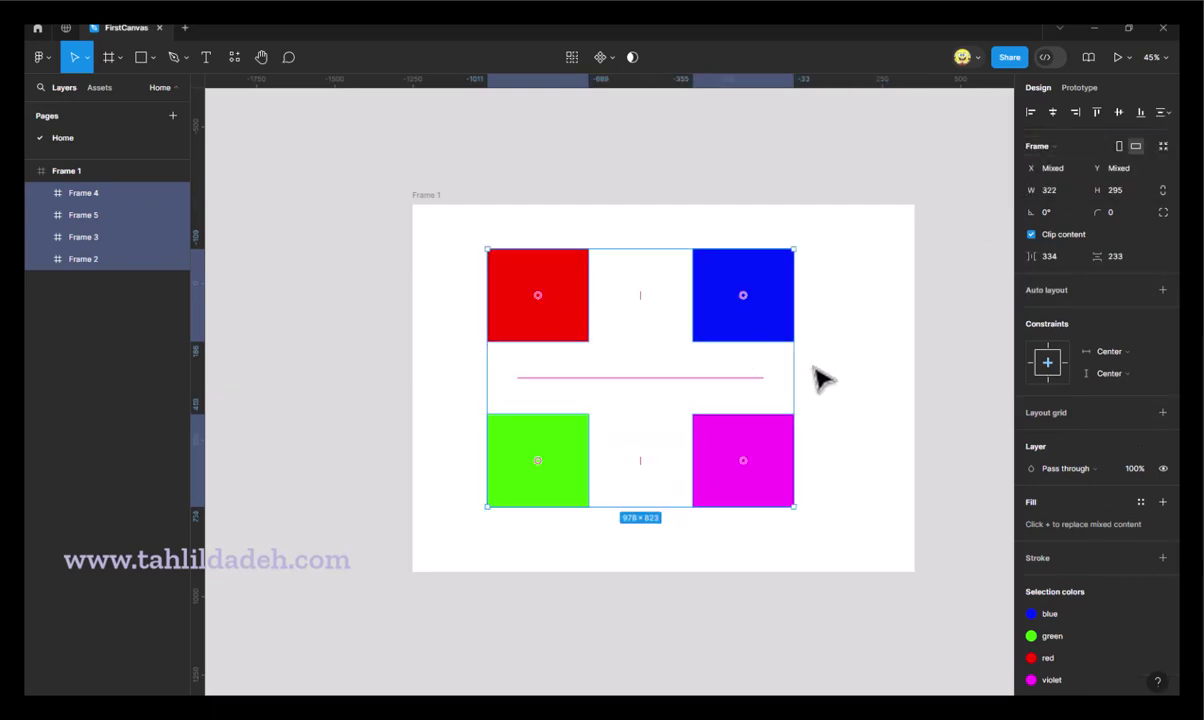
click(825, 315)
- Select the red and blue frames and set the gap between them to 24 px
click(788, 308)
shift+click(530, 300)
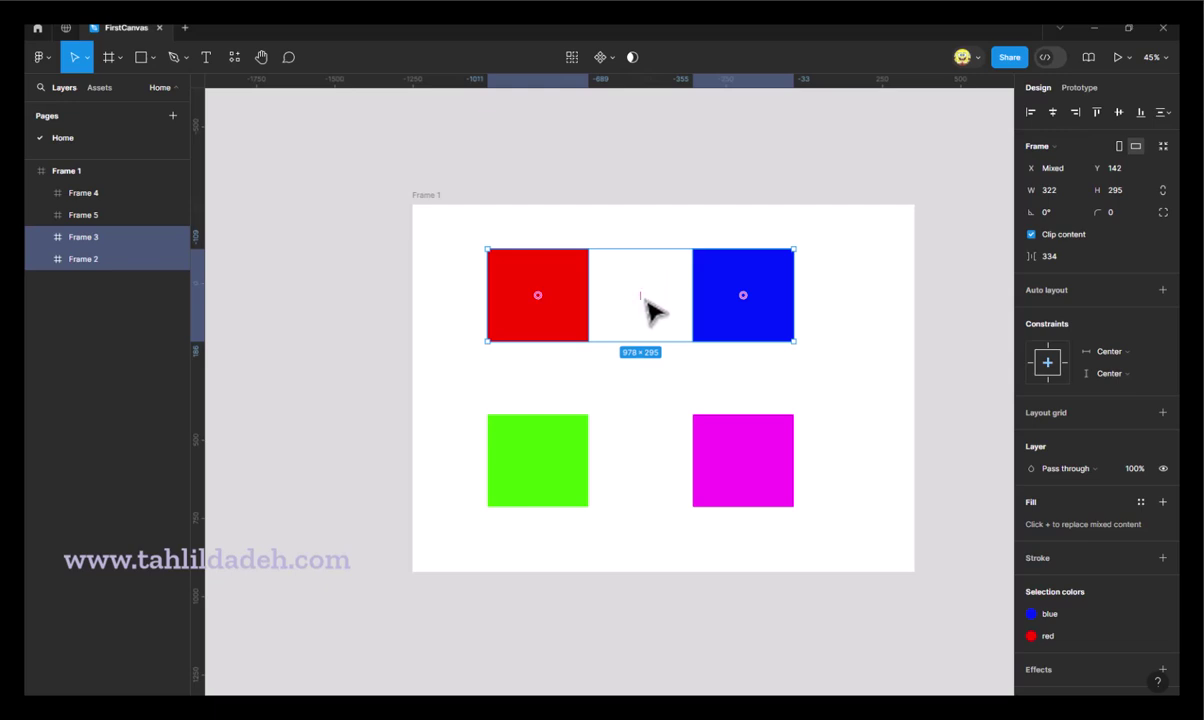
mouse_move(639, 298)
mouse_down()
mouse_move(649, 304)
mouse_move(634, 301)
mouse_up()
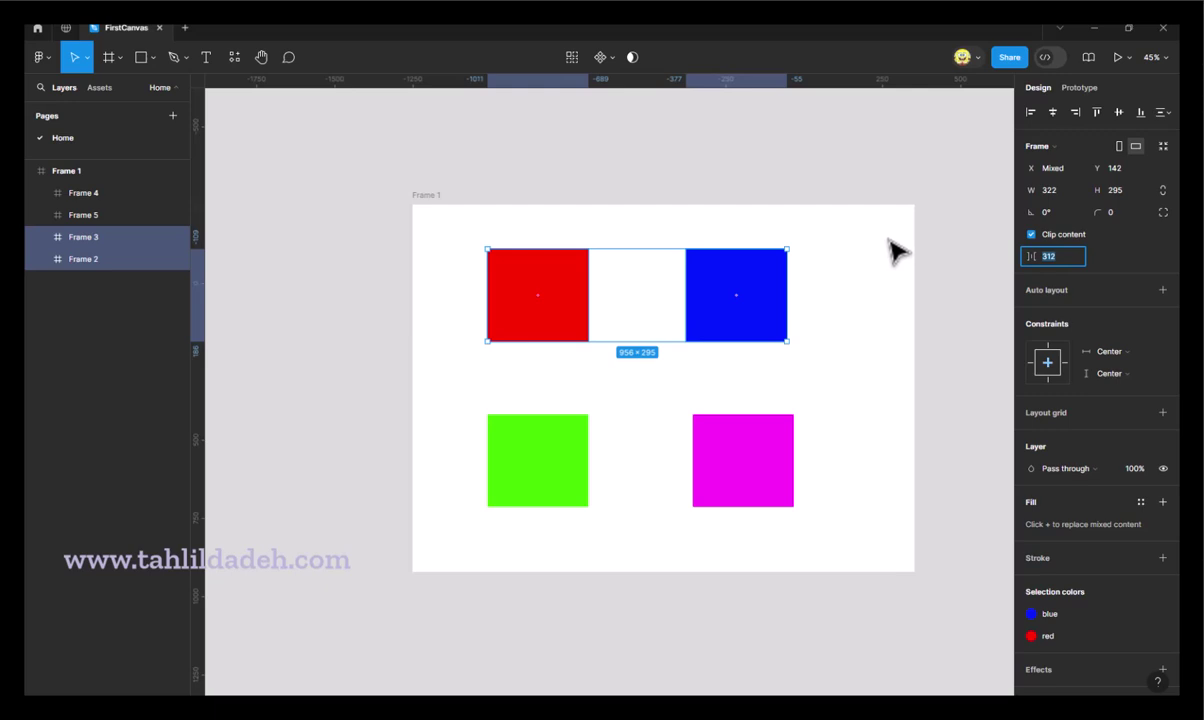
text(24)
key(Return)
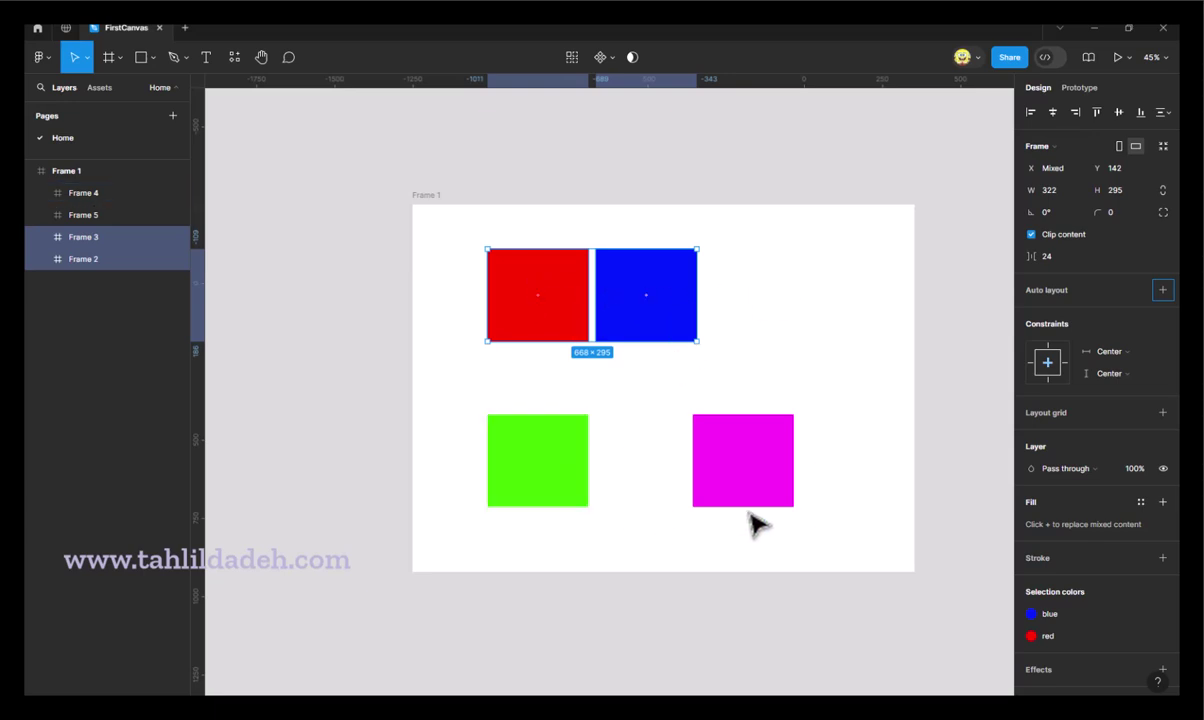
- Select the green and violet frames in the bottom row
click(700, 430)
shift+click(550, 480)
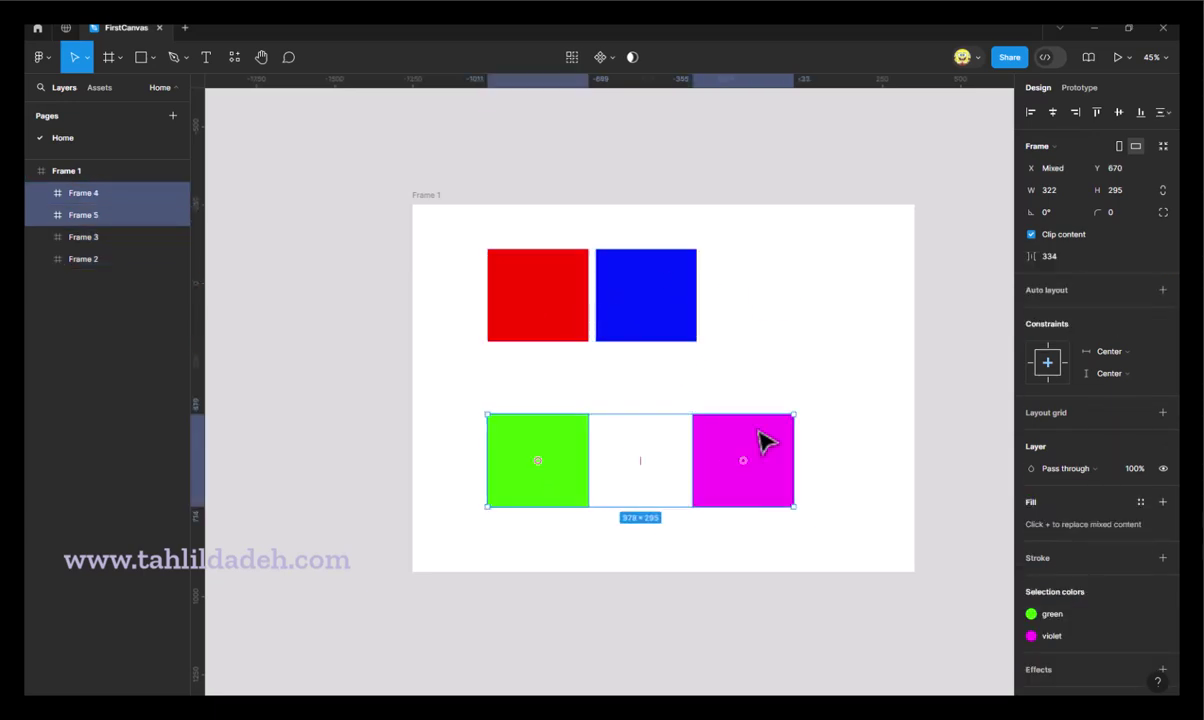
click(1164, 113)
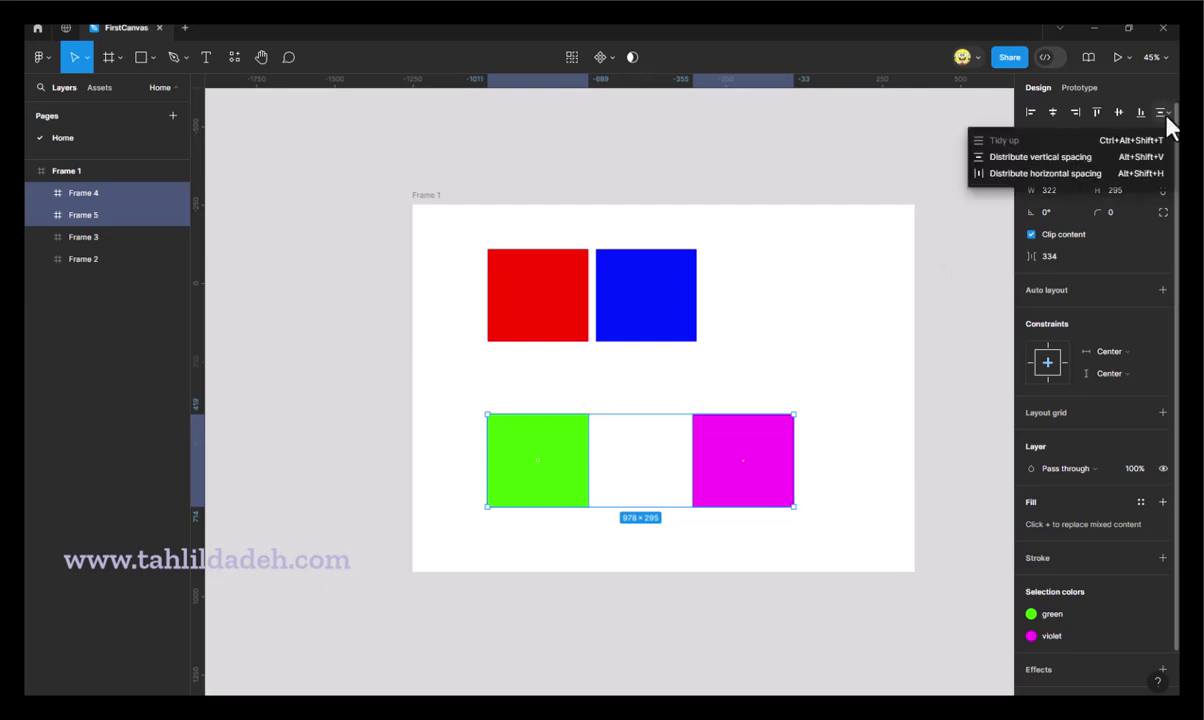
click(1038, 163)
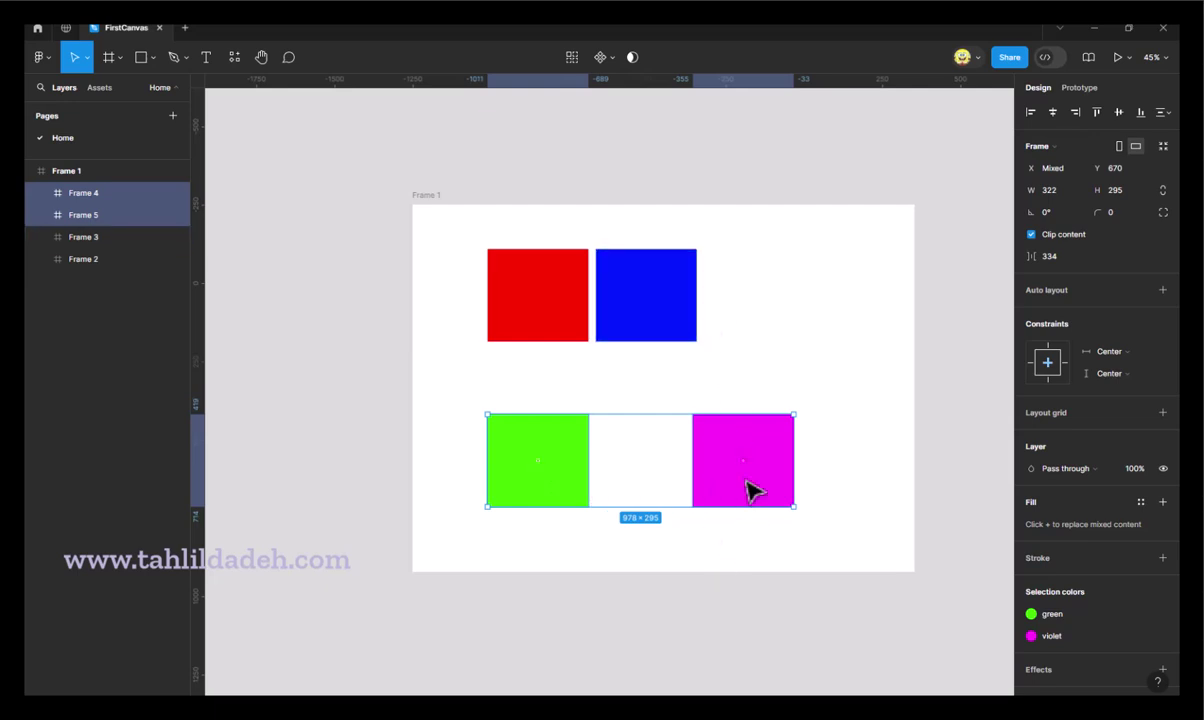
- Space green and violet 240 px apart, then add blue and red to the selection
click(1163, 112)
click(1021, 174)
click(1070, 258)
key(Return)
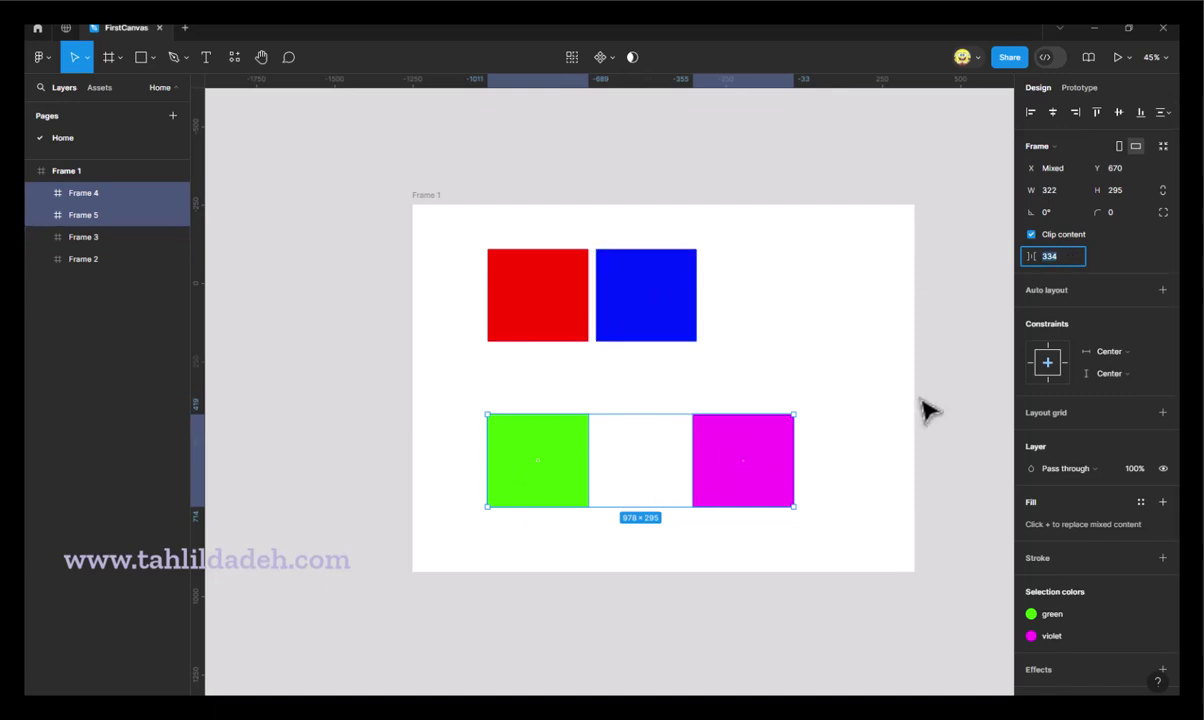
text(240)
key(Tab)
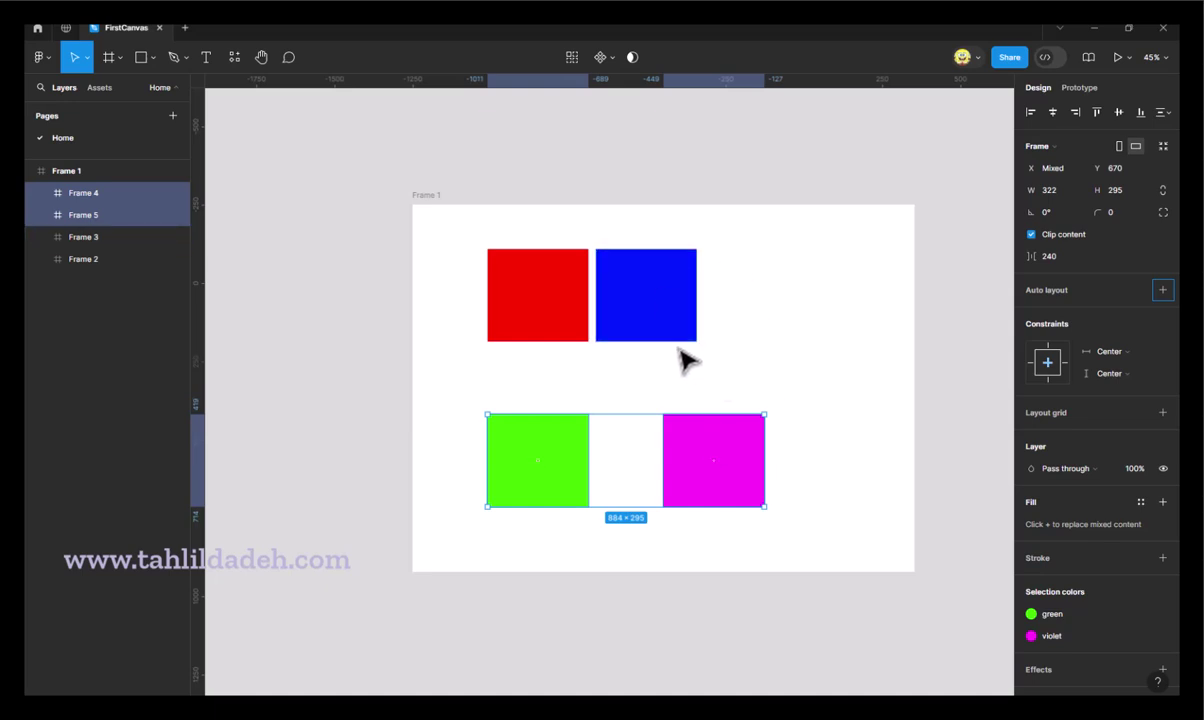
shift+click(640, 305)
shift+click(551, 326)
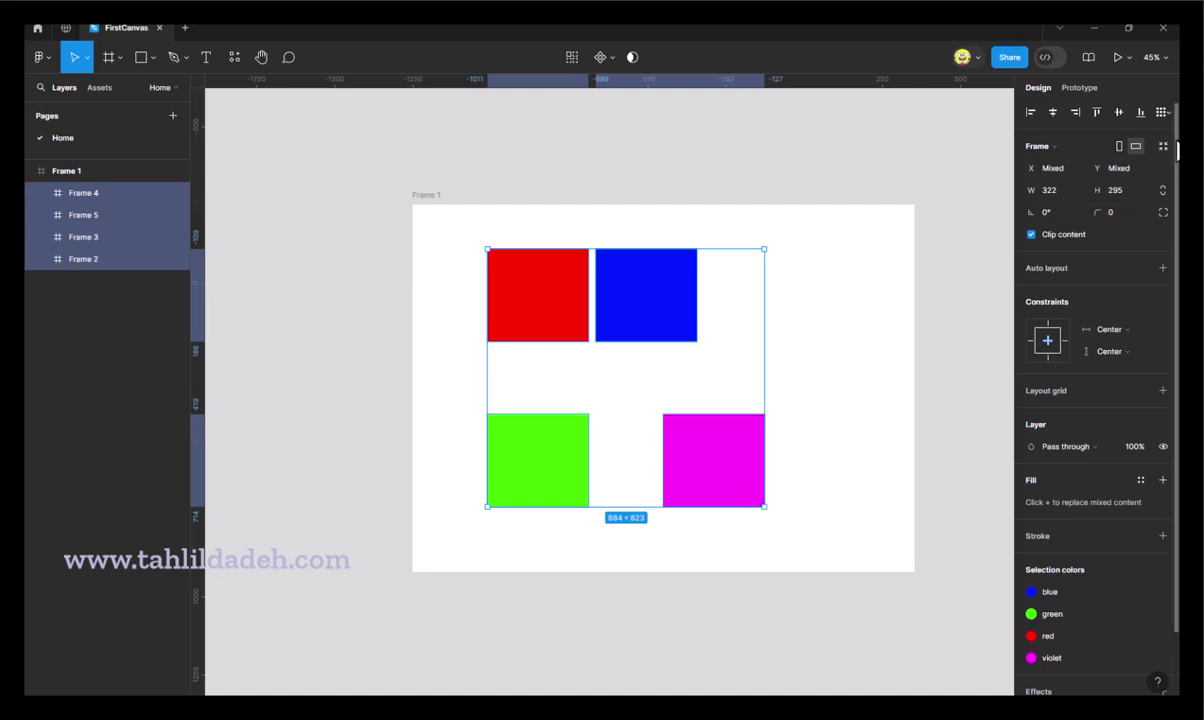
- Tidy all four frames into a grid with 24 px horizontal and vertical spacing
click(1162, 113)
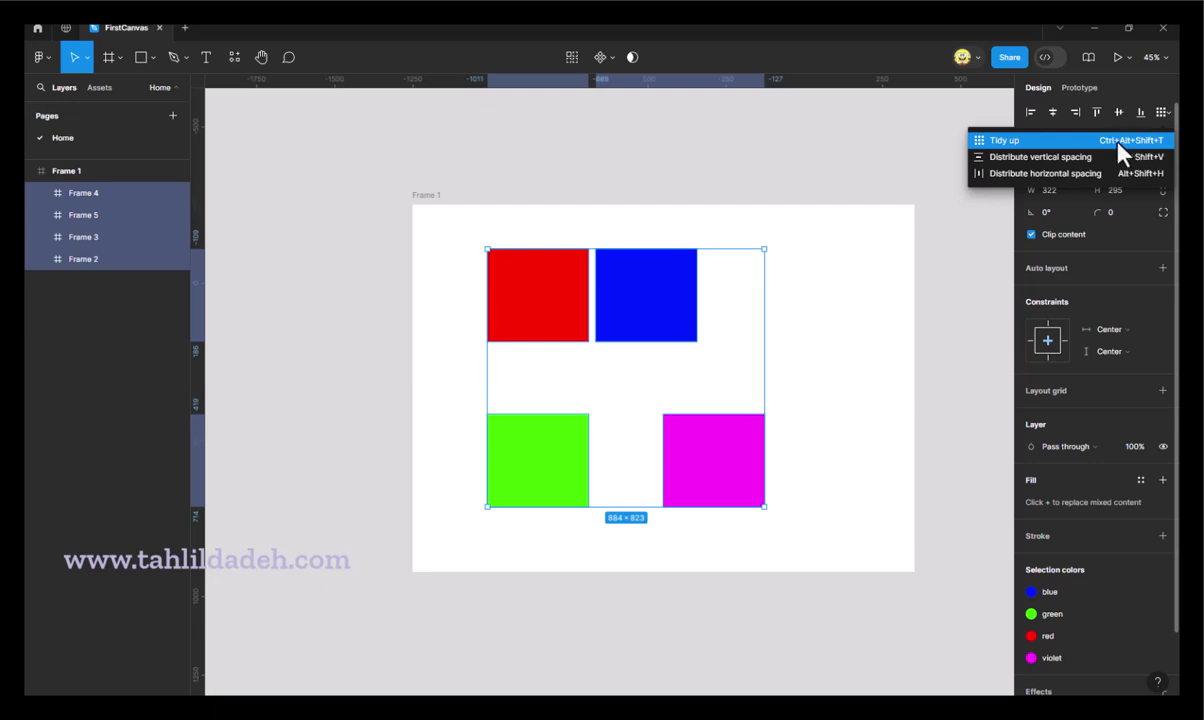
click(753, 497)
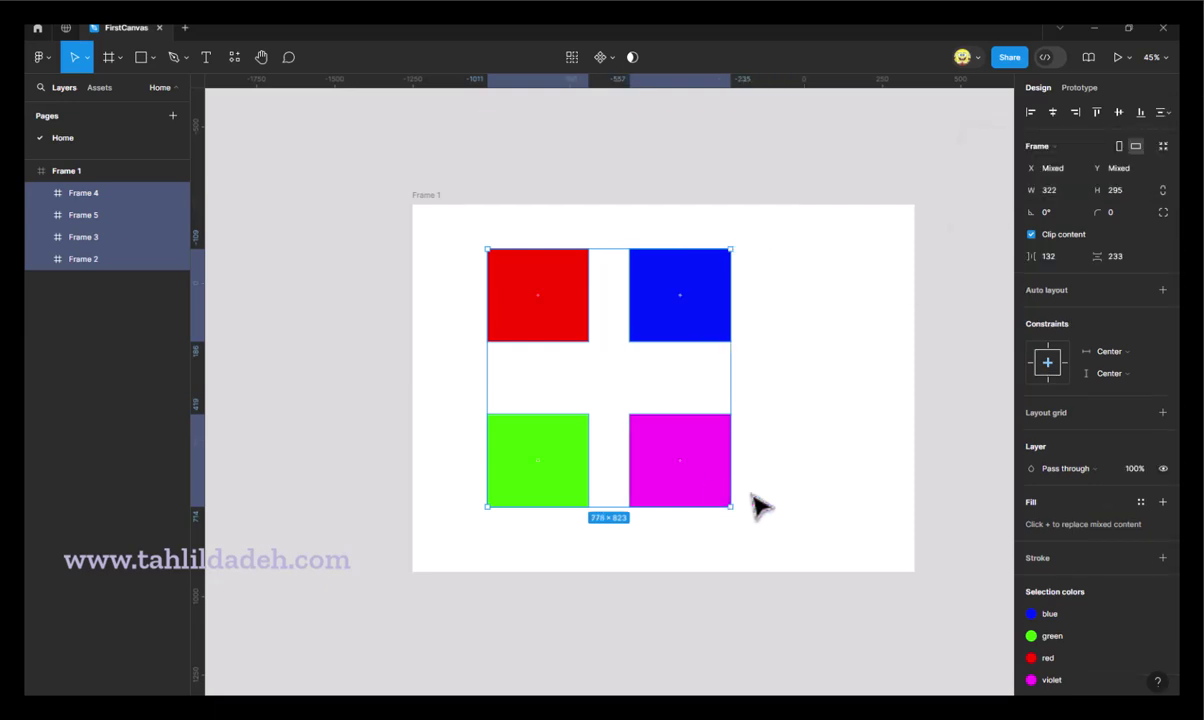
click(1050, 258)
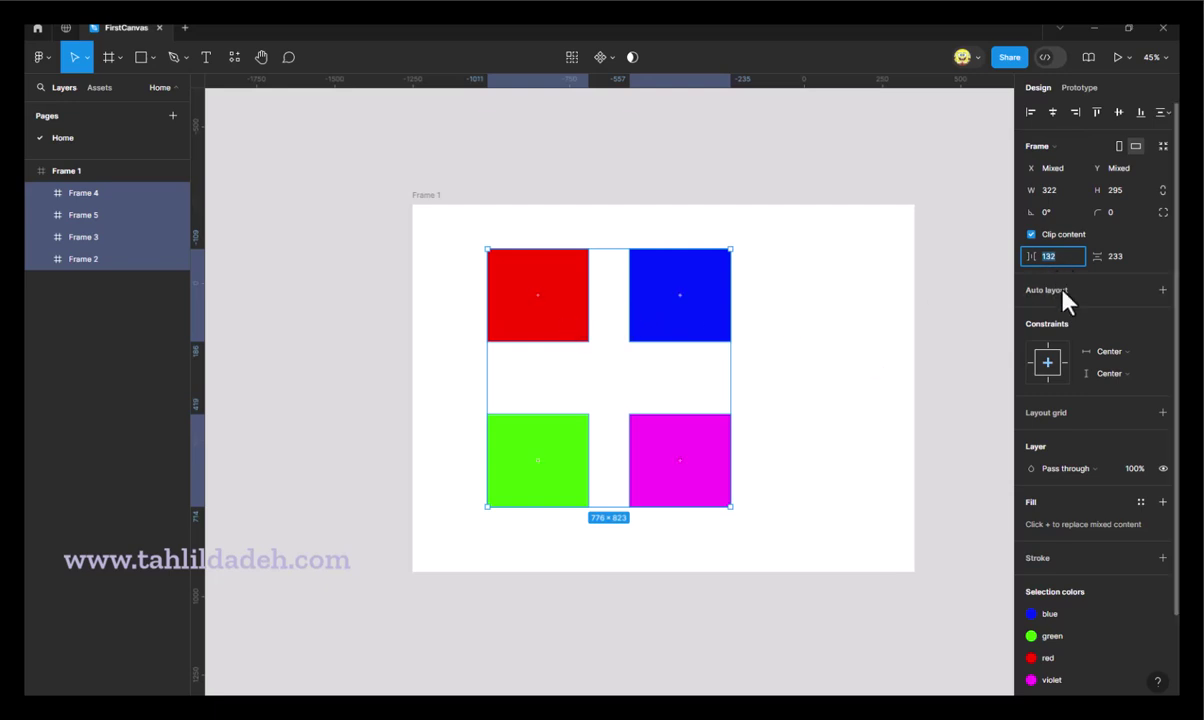
text(24)
key(Tab)
text(24)
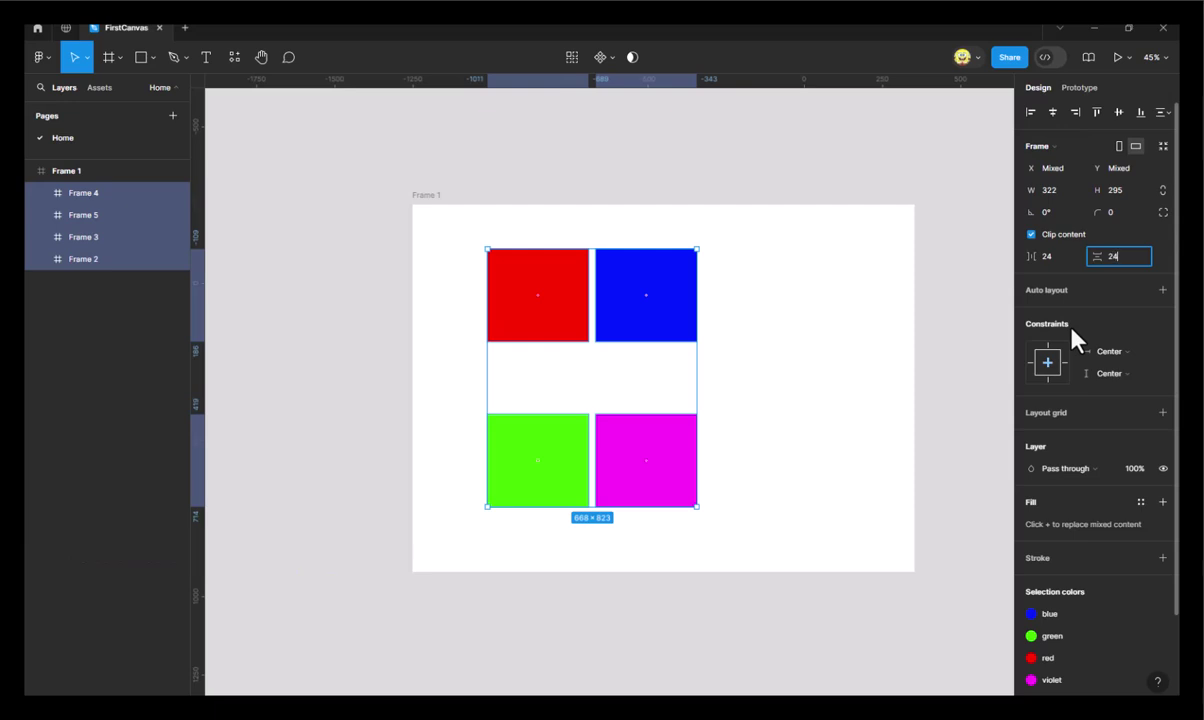
key(Return)
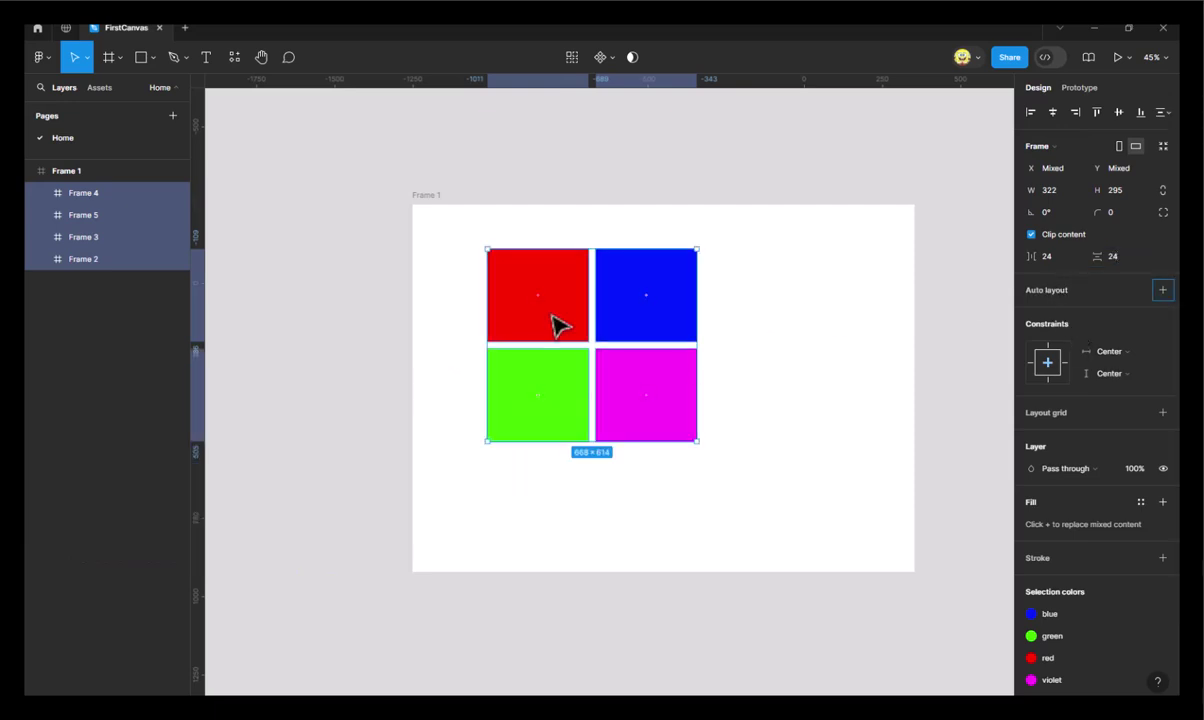
- Reselect the blue, red, green and violet frames together
click(762, 344)
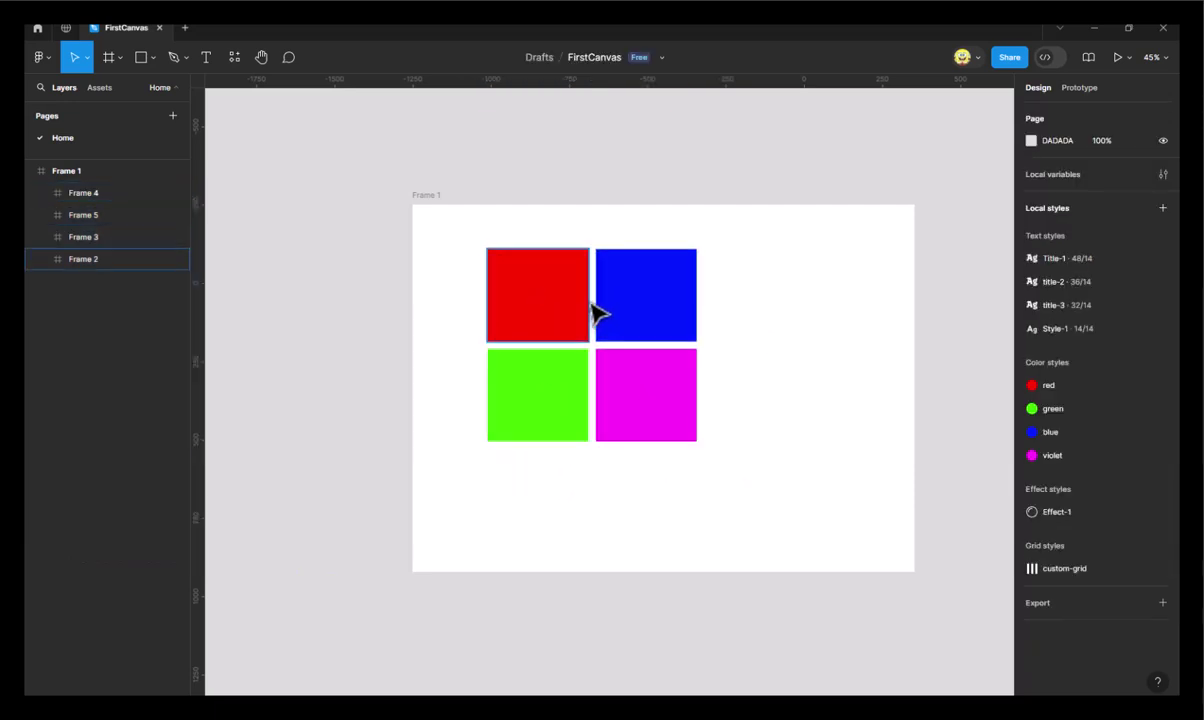
click(640, 300)
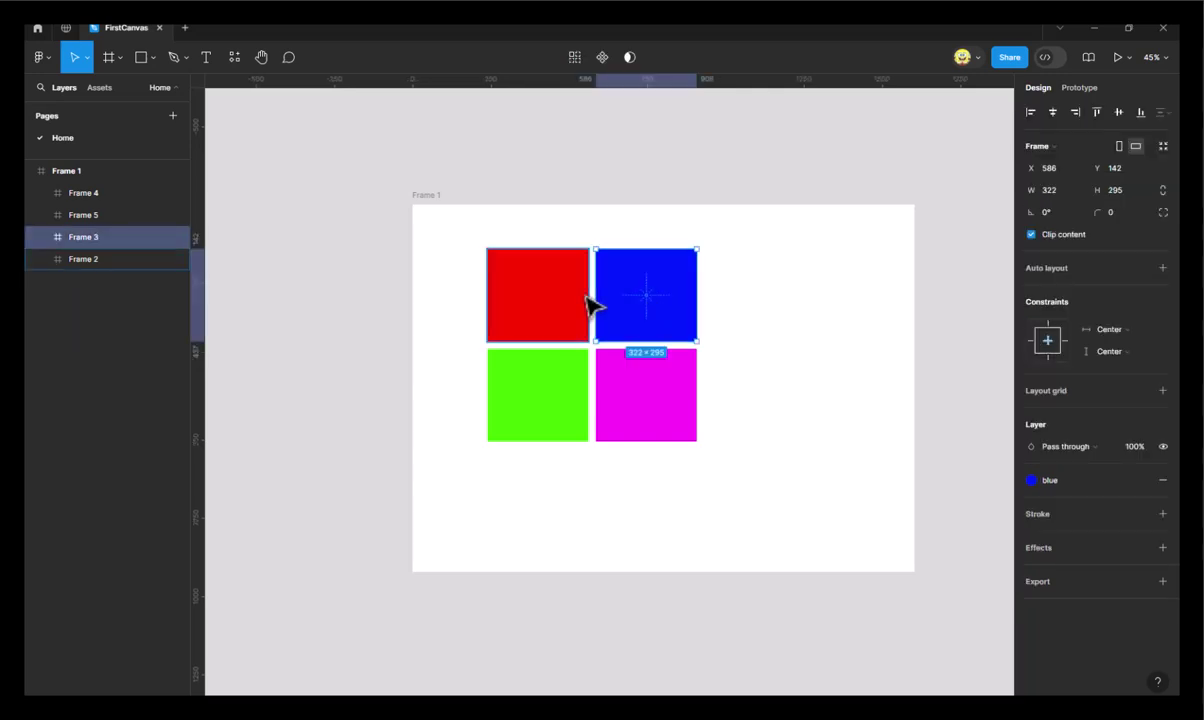
click(582, 298)
key(shift+Tab)
key(Tab)
shift+click(551, 430)
shift+click(645, 395)
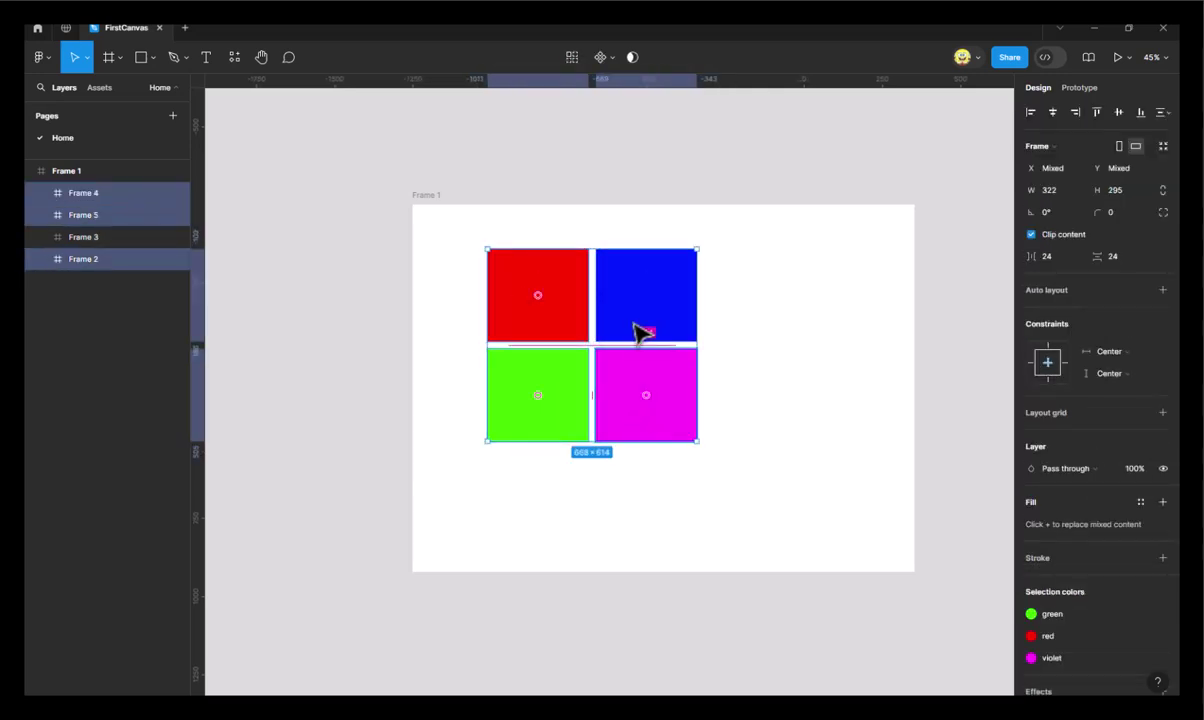
shift+click(640, 333)
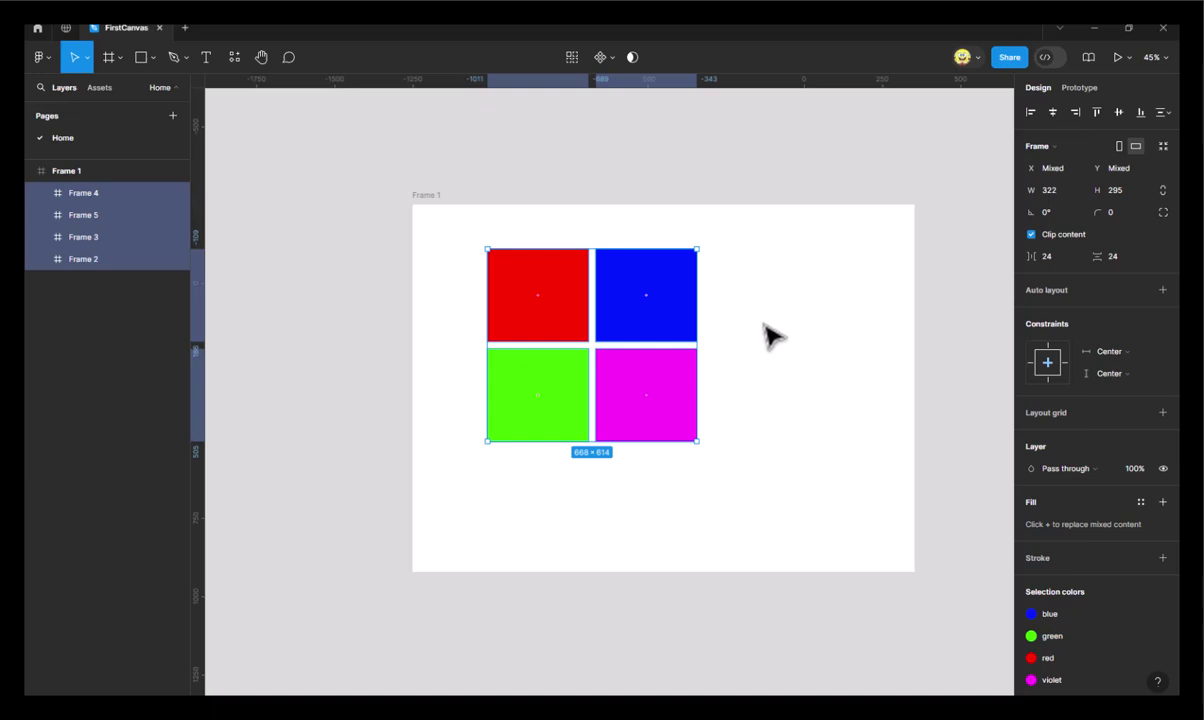